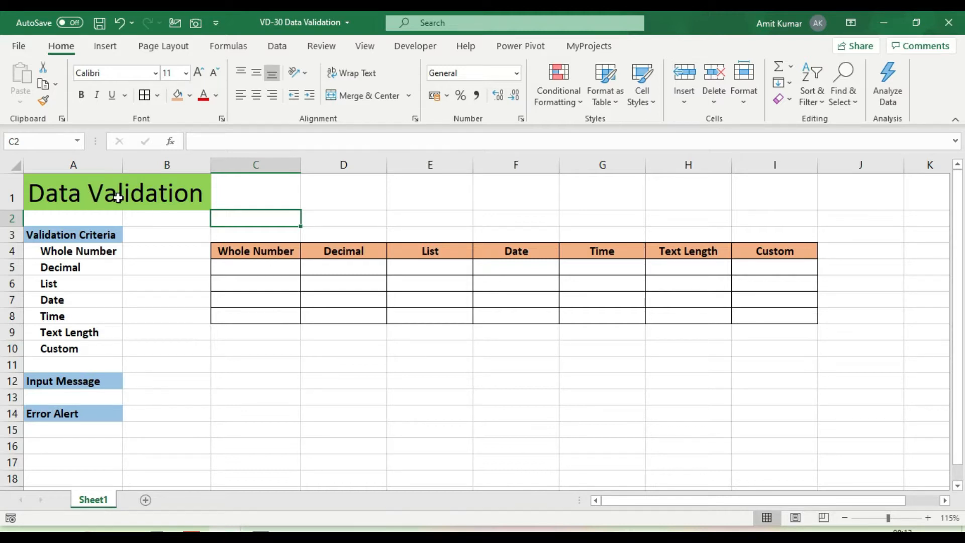
left_click(277, 267)
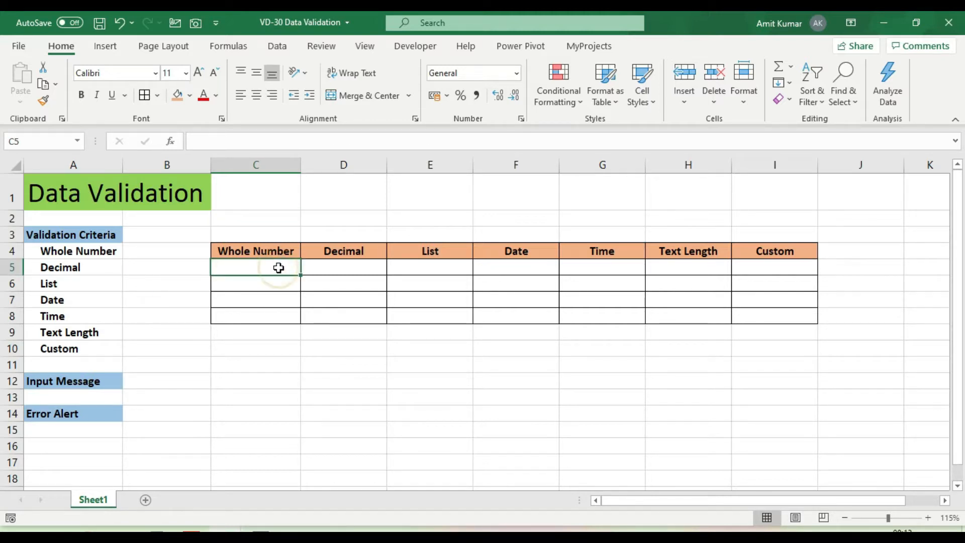
left_click_drag(276, 267, 274, 316)
left_click(272, 382)
left_click_drag(250, 263, 250, 314)
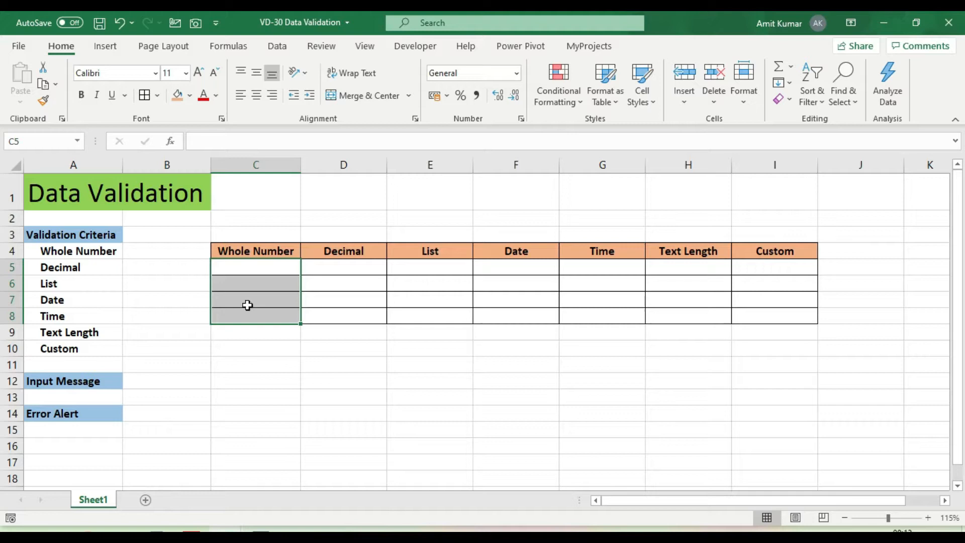
left_click_drag(357, 272, 358, 315)
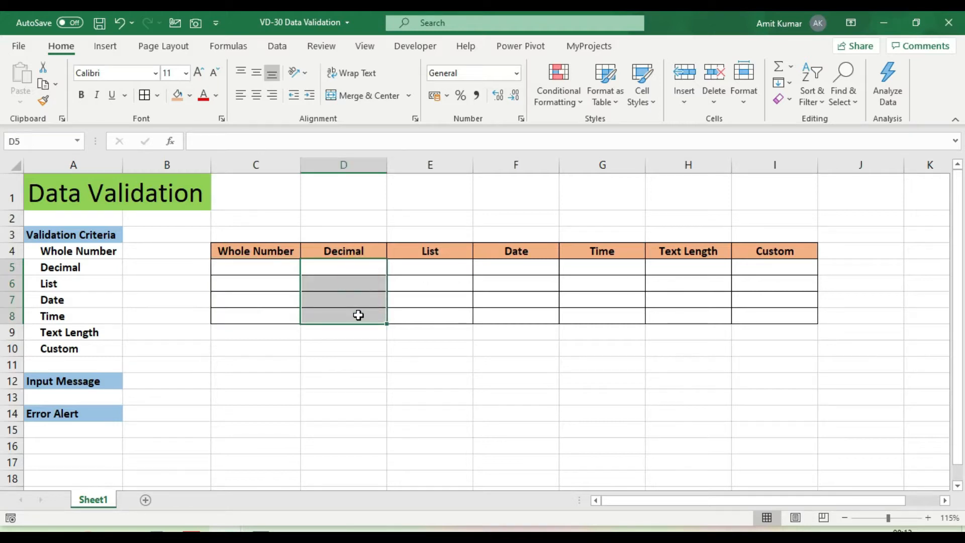
left_click_drag(534, 267, 531, 319)
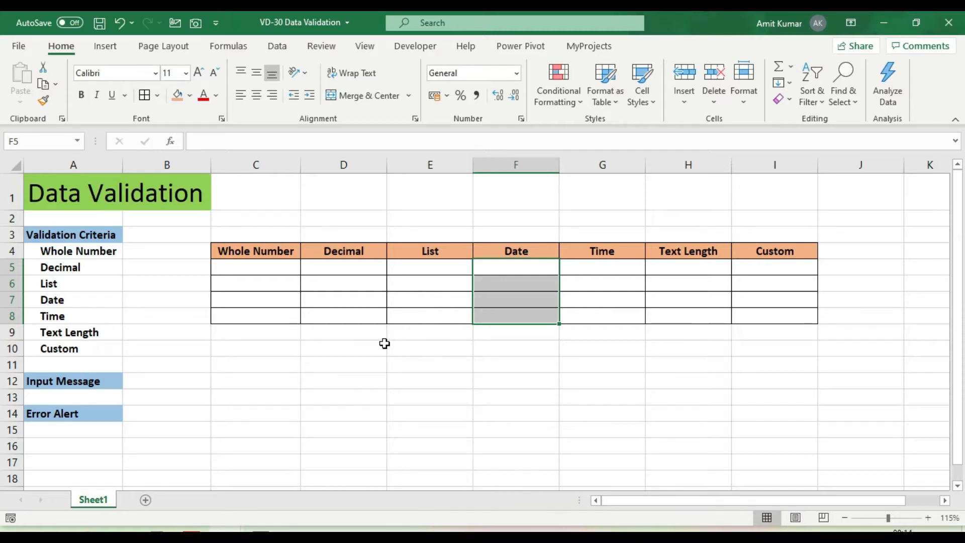
left_click(270, 271)
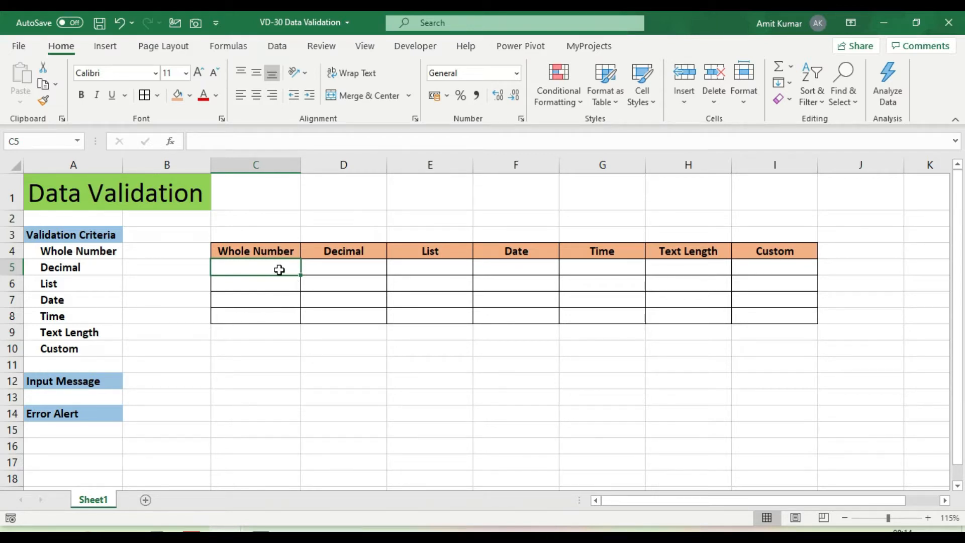
key("ctrl+z")
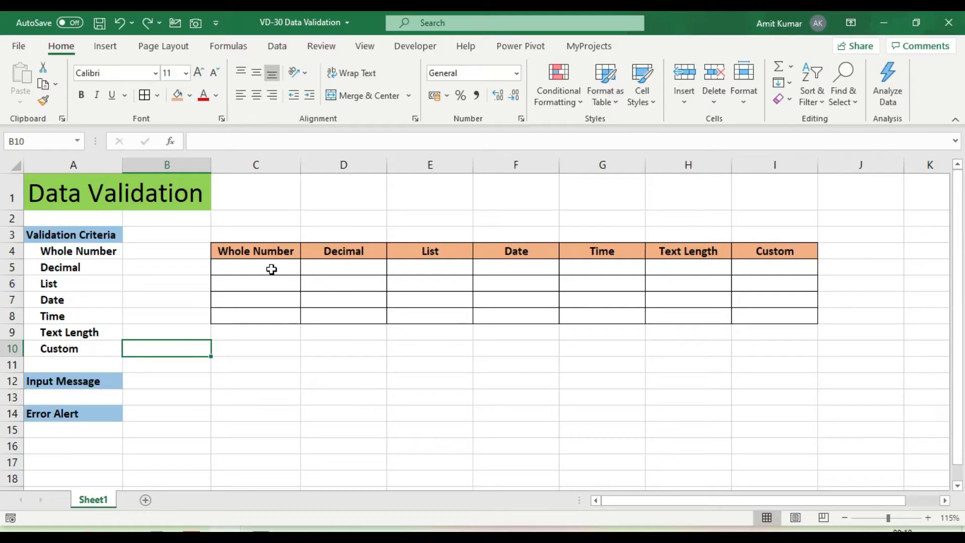
Start a data validation rule for cells C5:C8 under Whole Number and allow only whole numbers
left_click_drag(270, 268, 267, 313)
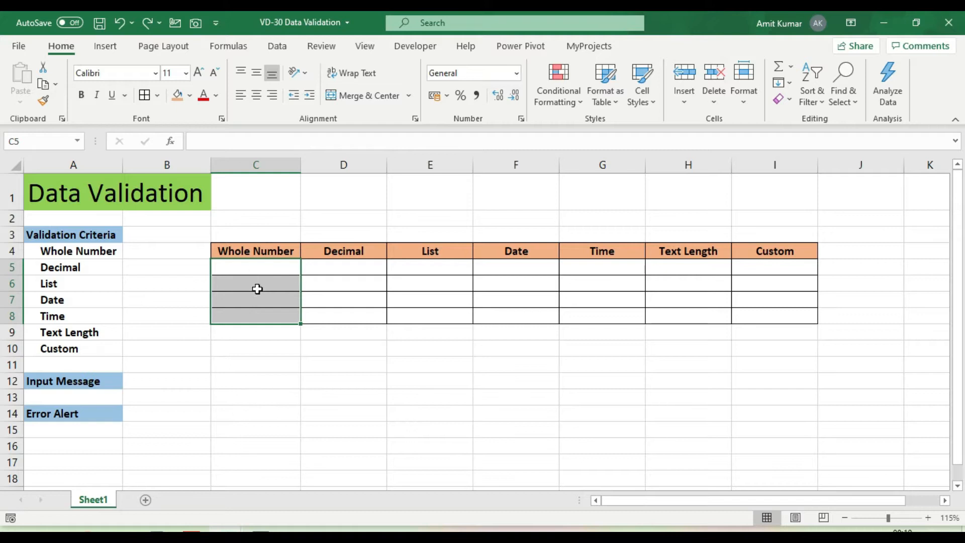
left_click(277, 46)
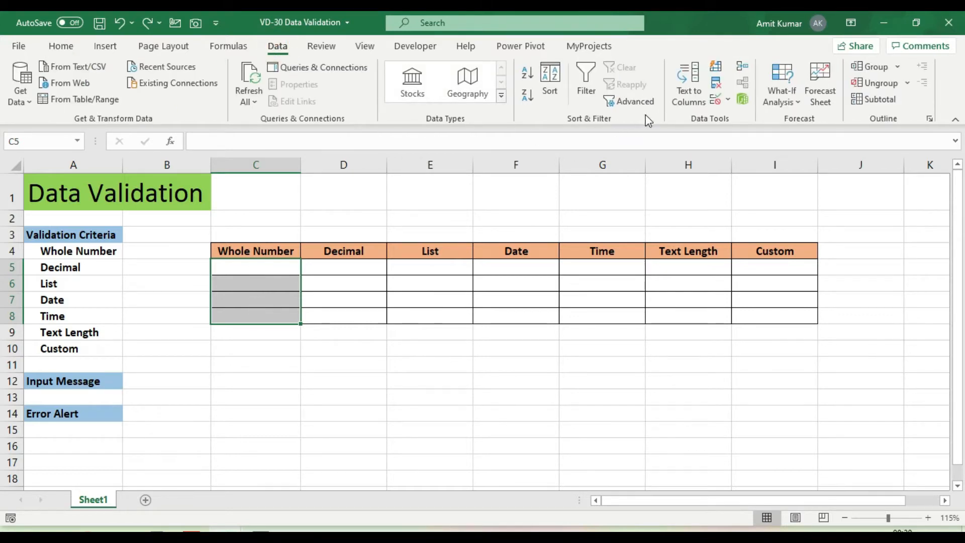
left_click(716, 101)
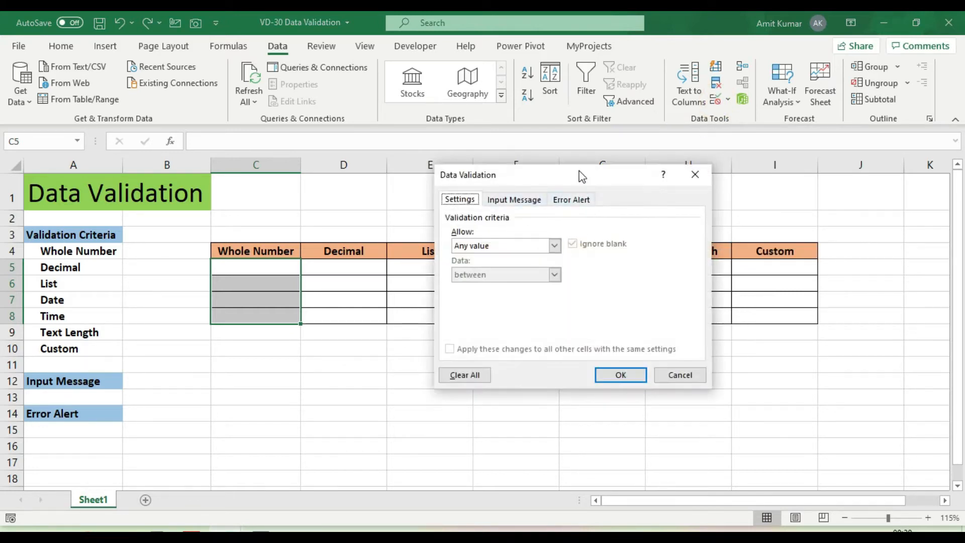
left_click(486, 247)
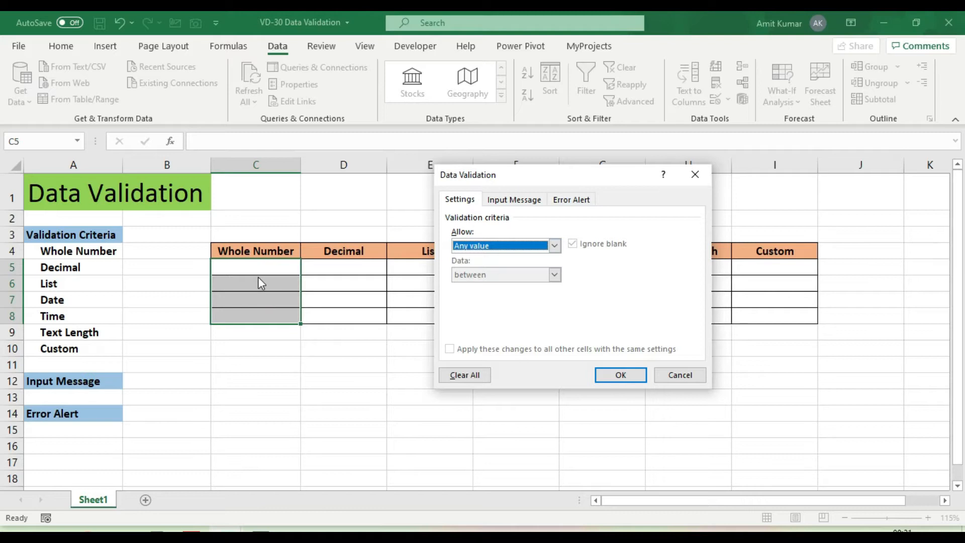
left_click(532, 246)
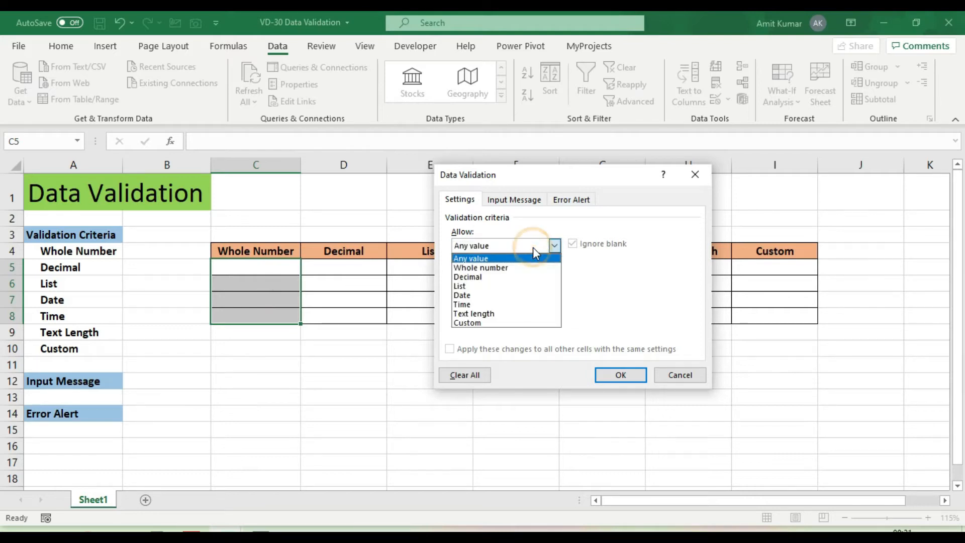
left_click(498, 268)
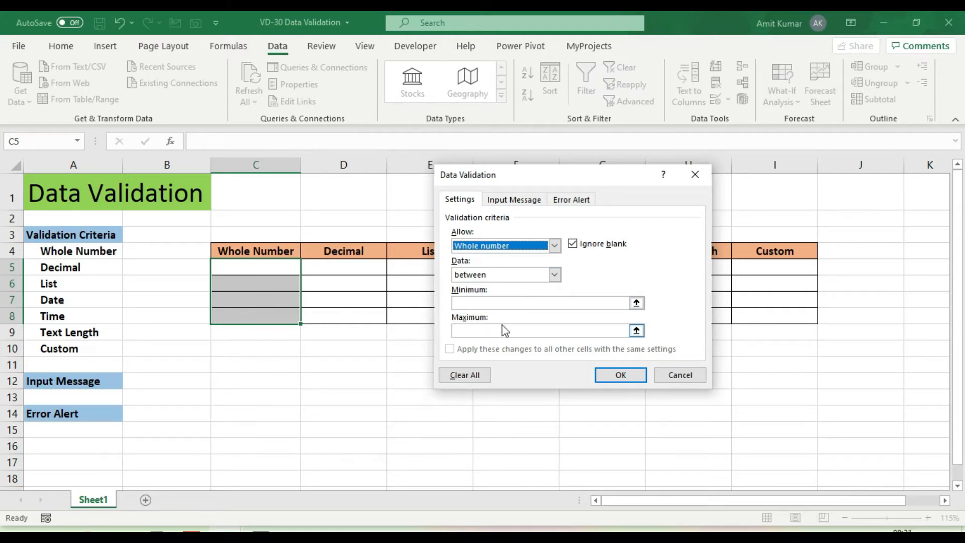
Limit the whole-number rule to values between a minimum of 1 and a maximum of 10, and apply it
left_click(493, 302)
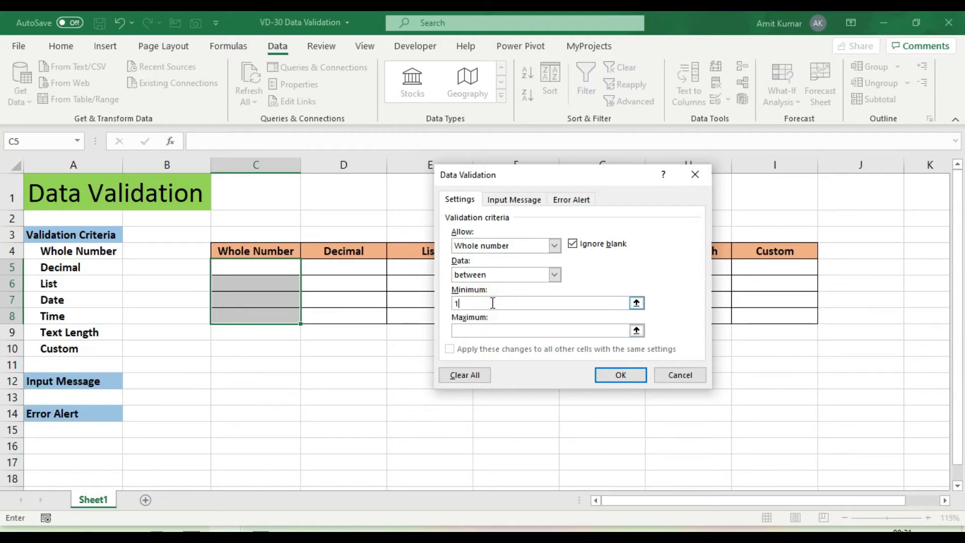
left_click(491, 331)
type("10")
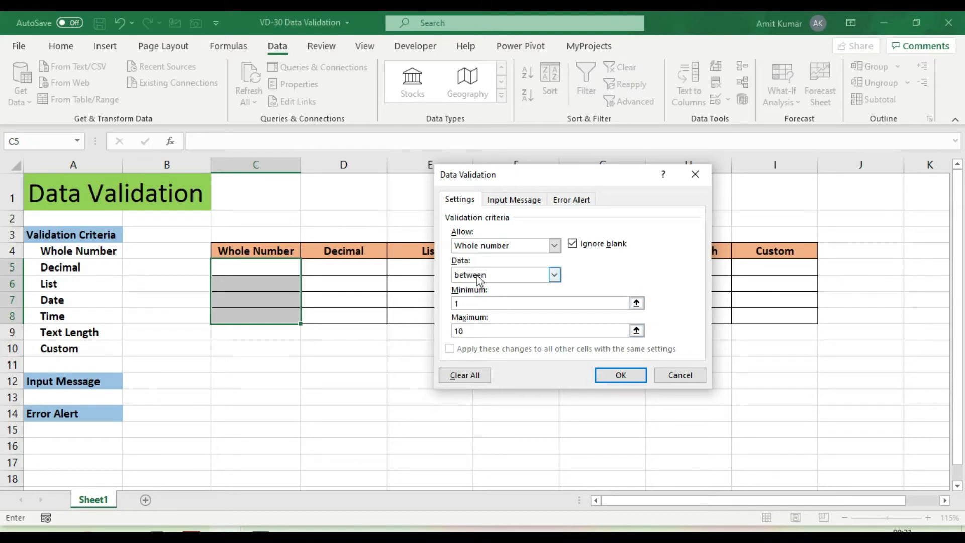
left_click(555, 274)
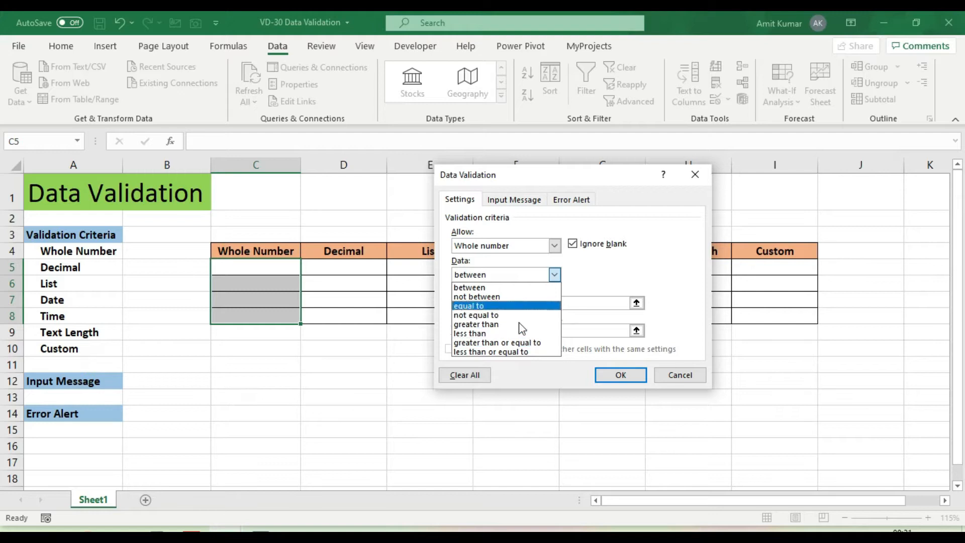
left_click(477, 296)
left_click(481, 275)
left_click(481, 287)
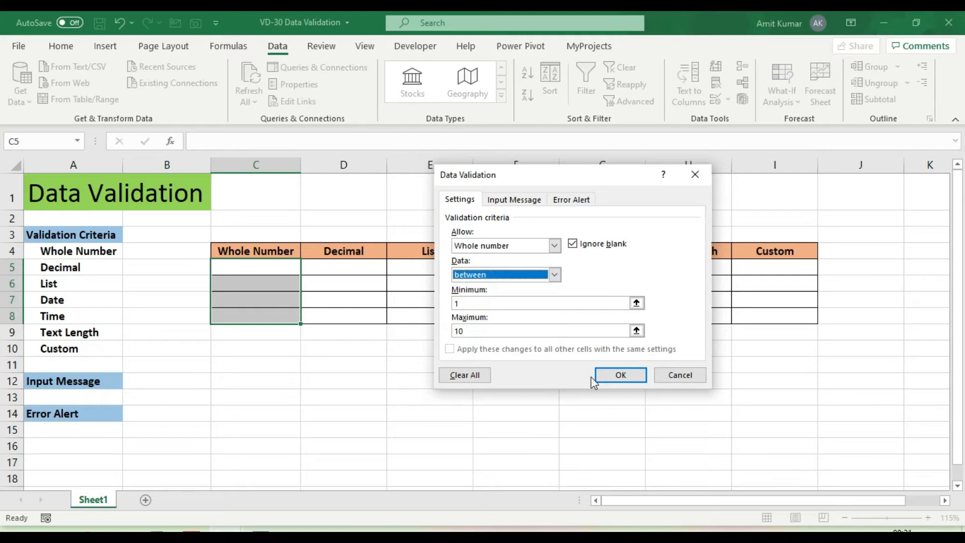
left_click(621, 378)
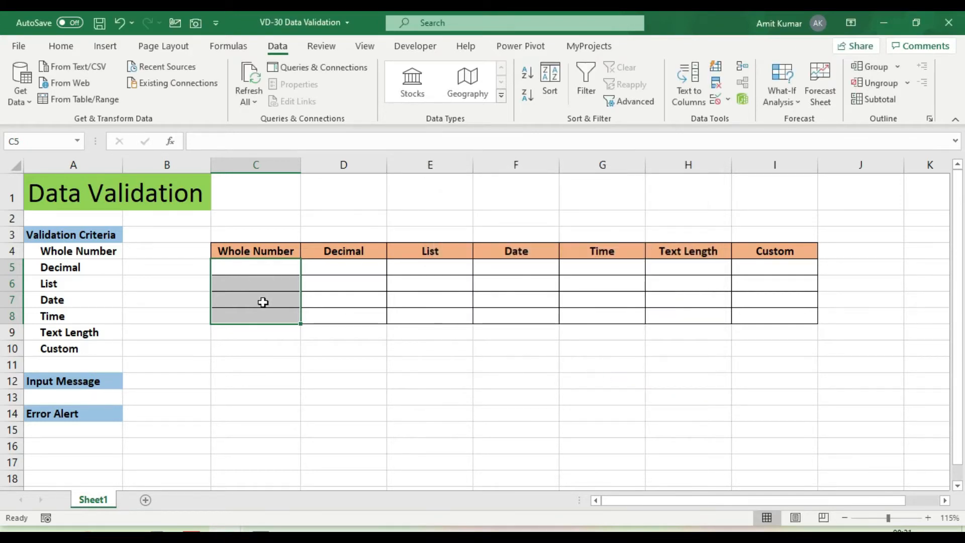
Enter 1 in cell C5 and 7 in cell C6 of the Whole Number column
left_click(261, 268)
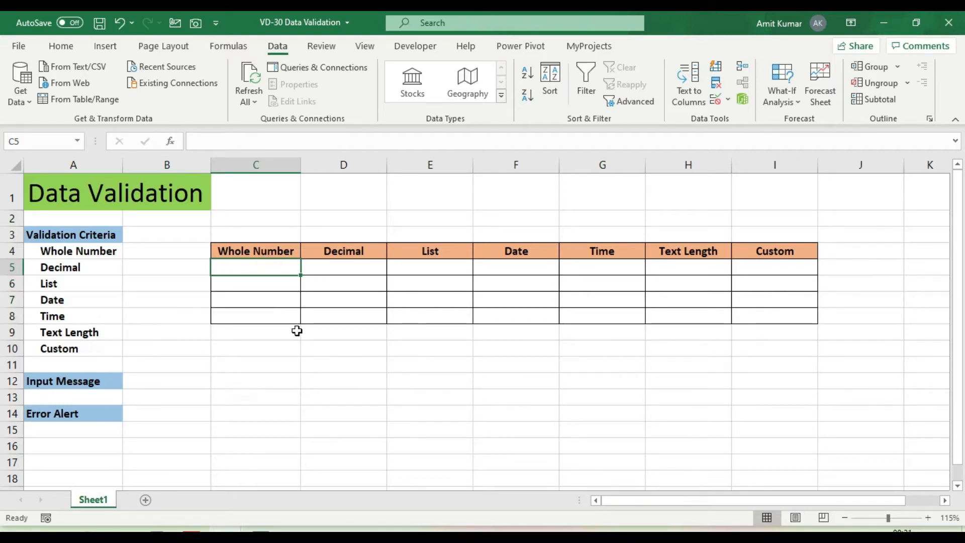
type("1")
key("Return")
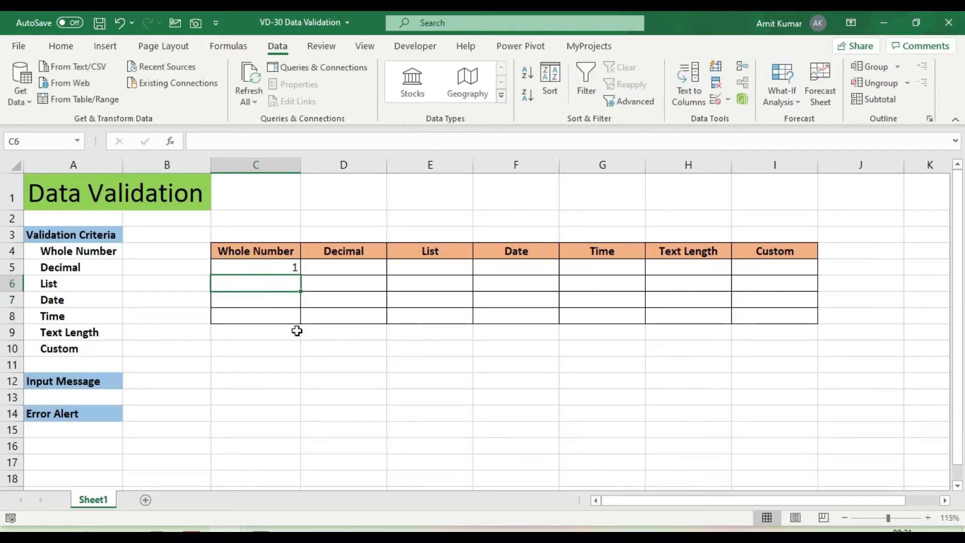
key("BackSpace")
type("7")
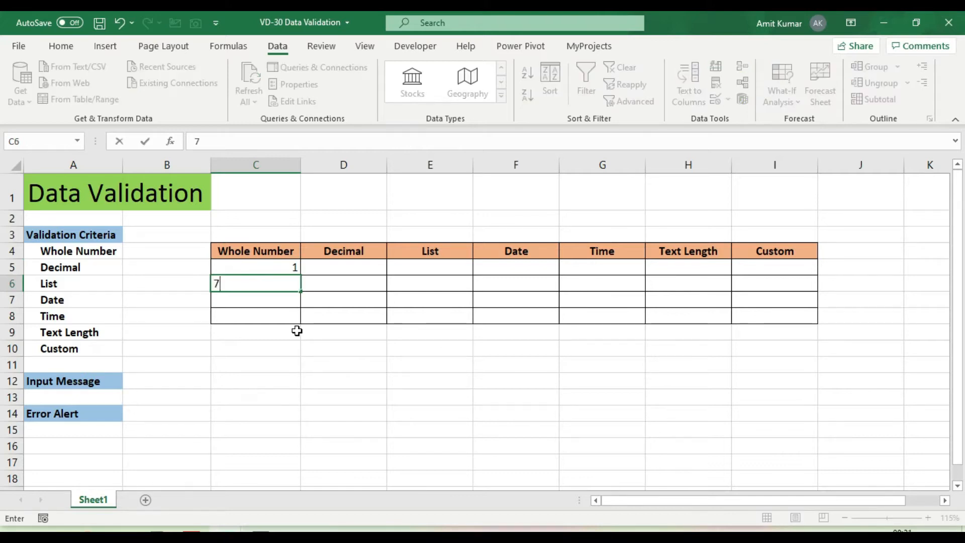
key("Return")
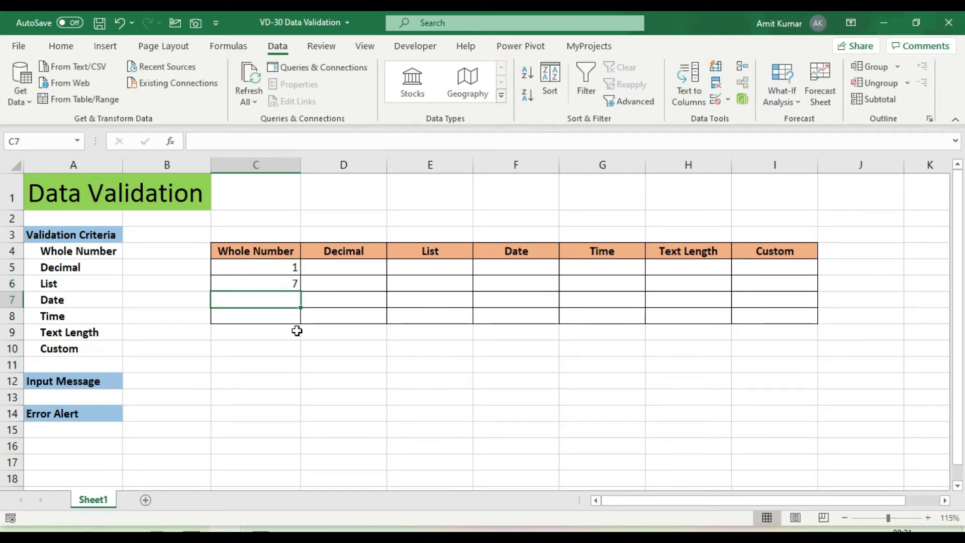
Try to enter 11 and a first name in cell C7 to test the whole-number rule, discarding both entries
type("11")
key("Return")
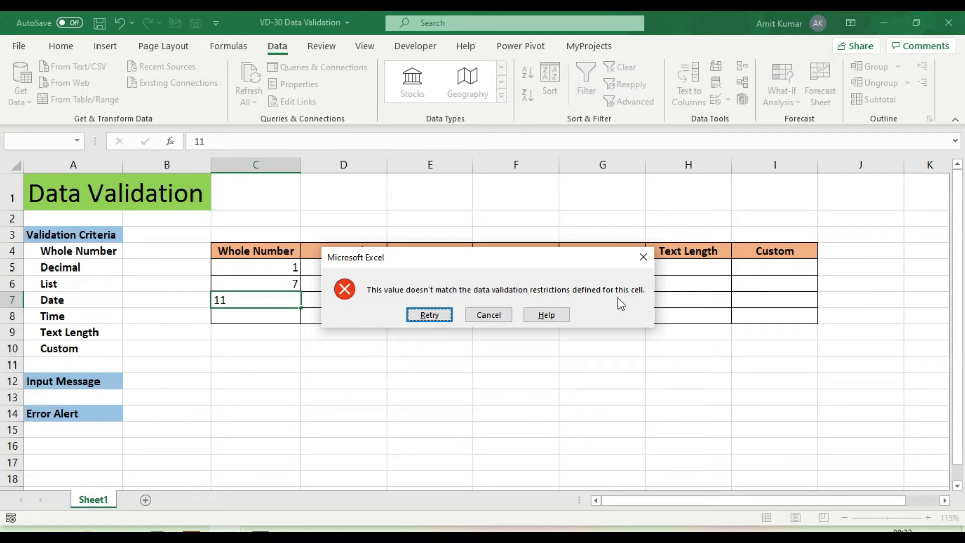
left_click(643, 257)
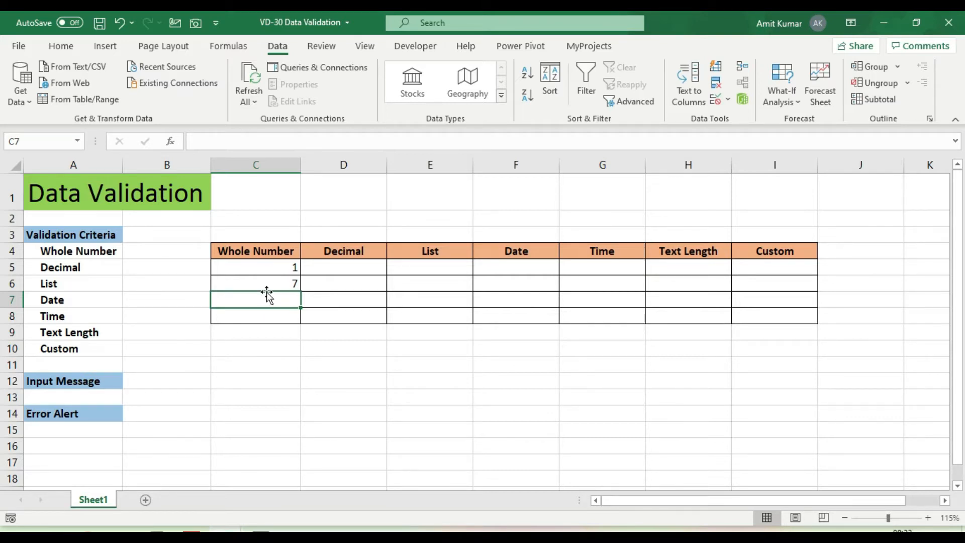
type("amit")
key("Return")
key("Escape")
Start a data validation rule for cells D5:D8 under Decimal and allow only decimal values
left_click_drag(364, 269, 365, 313)
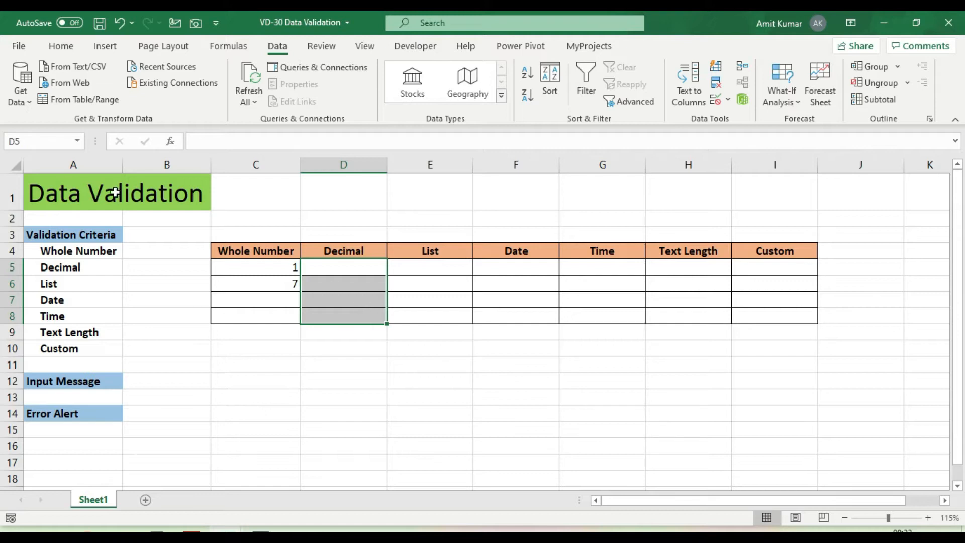
key("alt+d")
key("l")
key("alt")
key("d")
key("l")
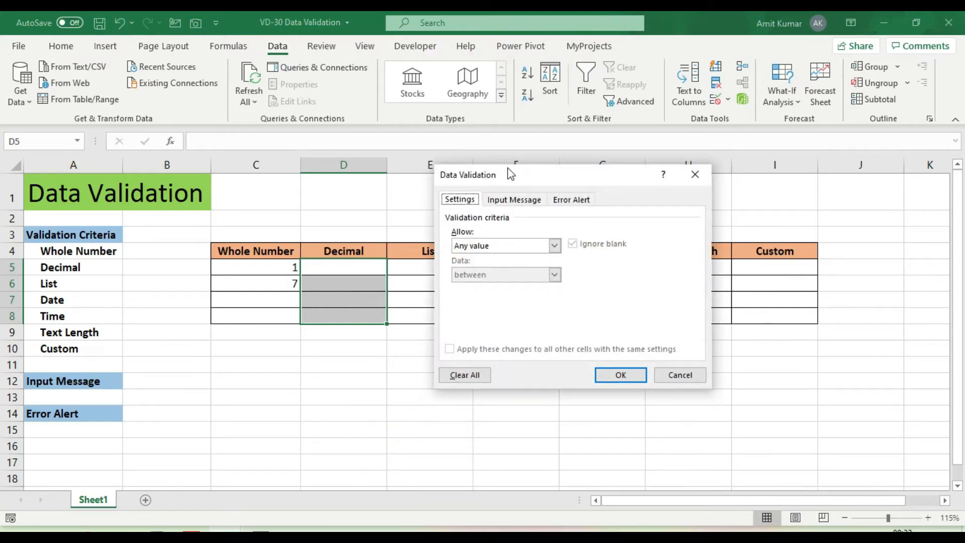
left_click(487, 245)
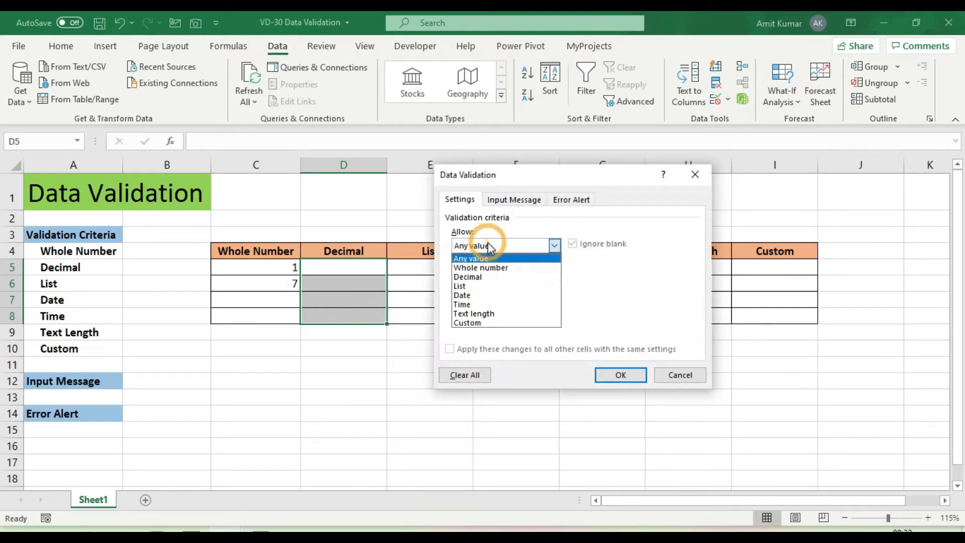
left_click(479, 276)
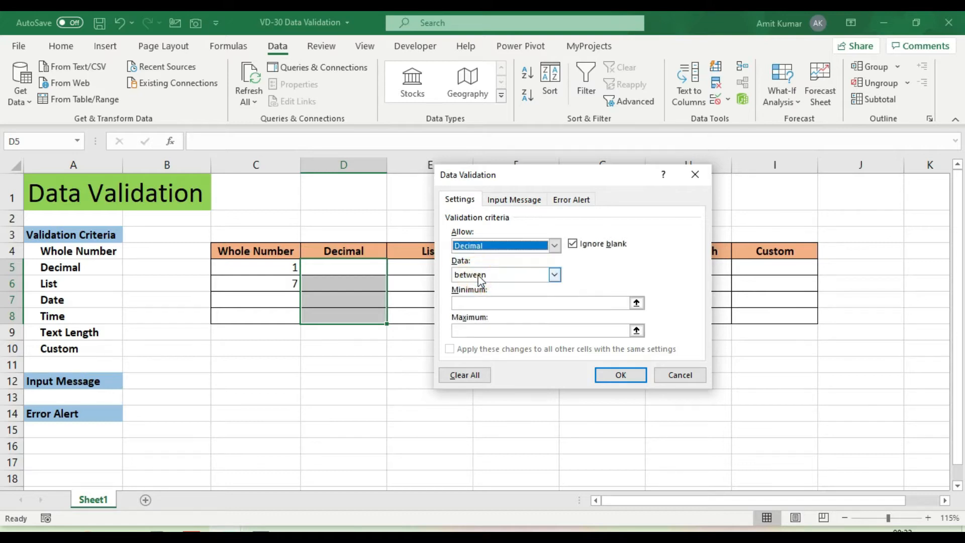
Set the decimal rule to greater than with a minimum of 1.1, and apply it
left_click(493, 275)
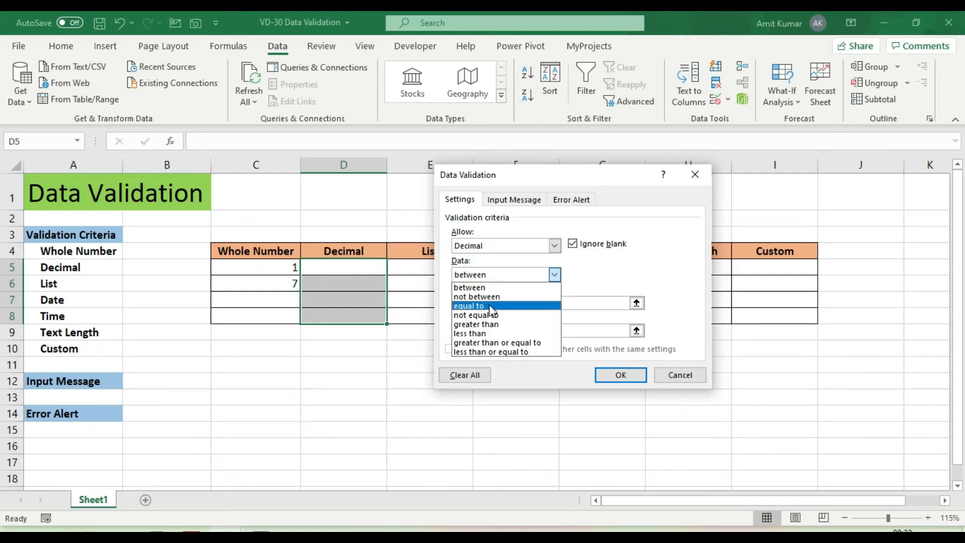
left_click(488, 323)
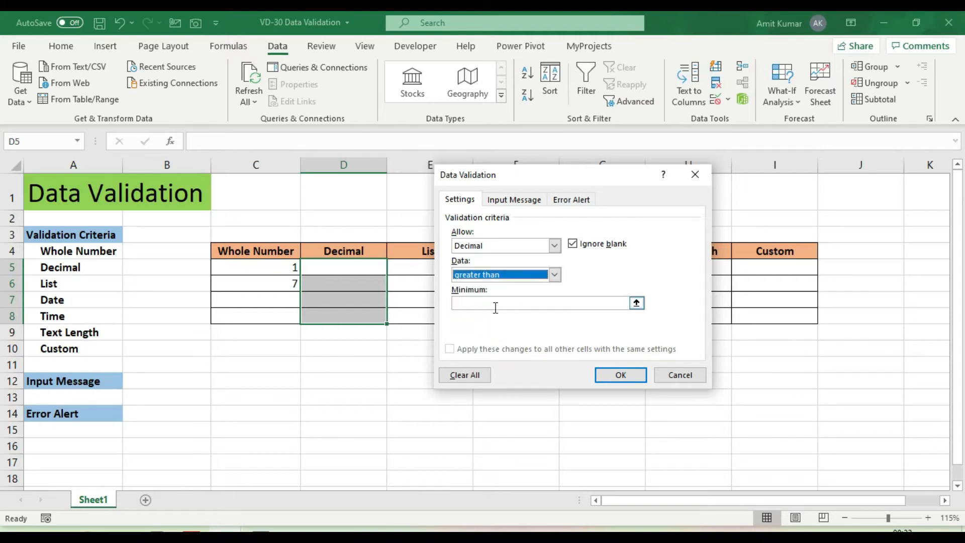
left_click(495, 301)
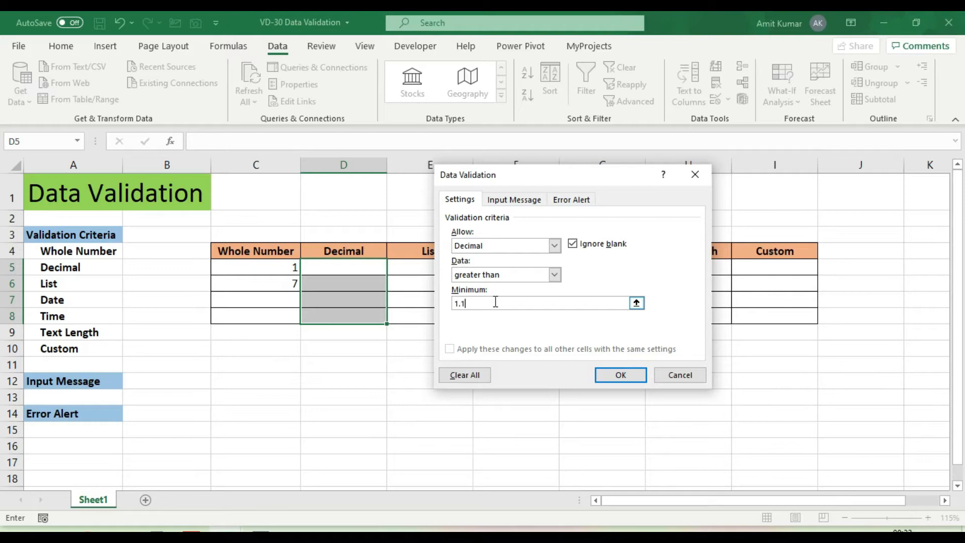
left_click(609, 378)
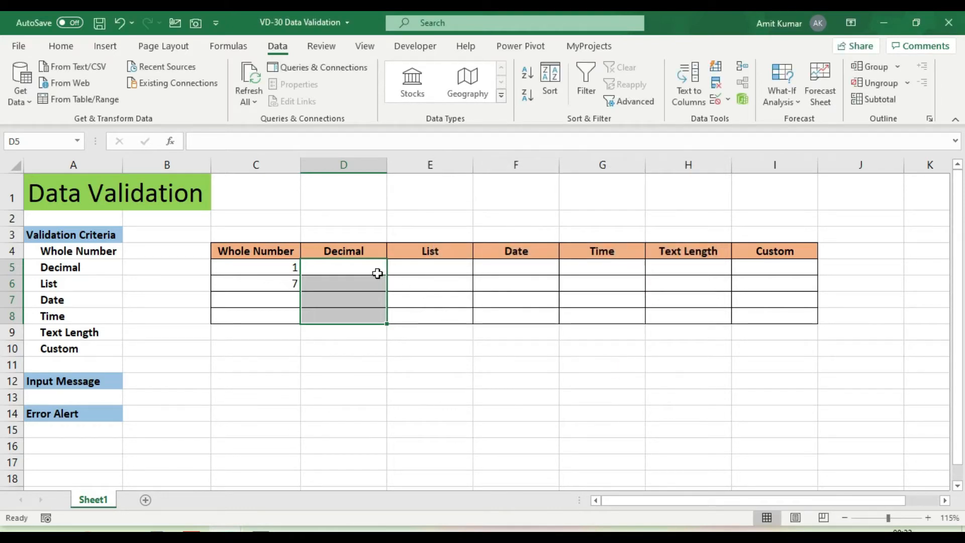
Enter 1.4 in cell D5 of the Decimal column
left_click(345, 270)
type("1.4")
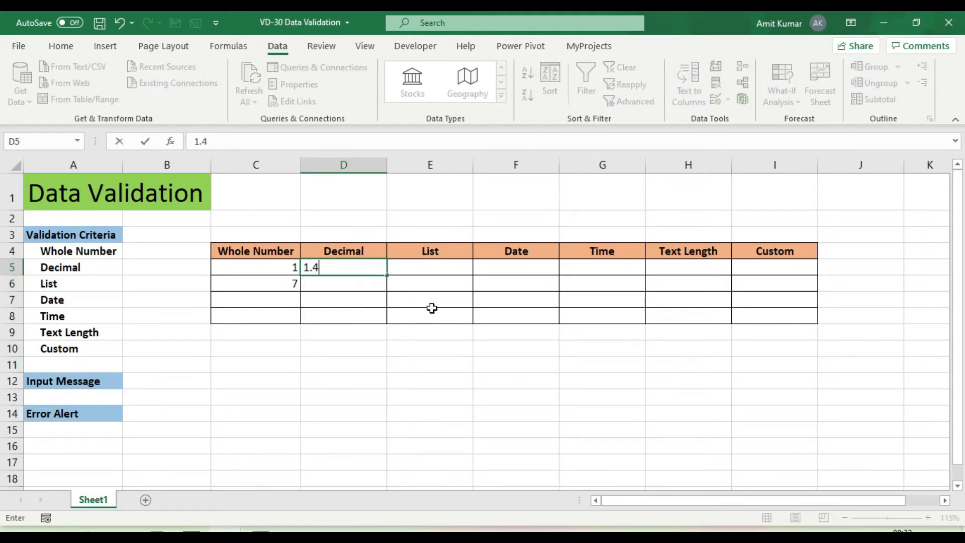
key("Return")
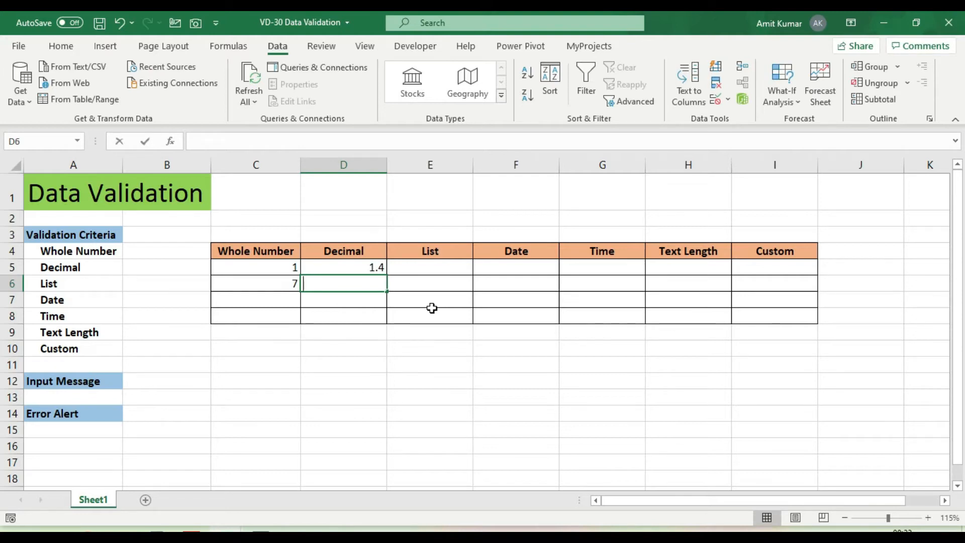
Try to enter 0.8 in cell D6 to test the decimal rule, and discard the entry
type("0.8")
key("Return")
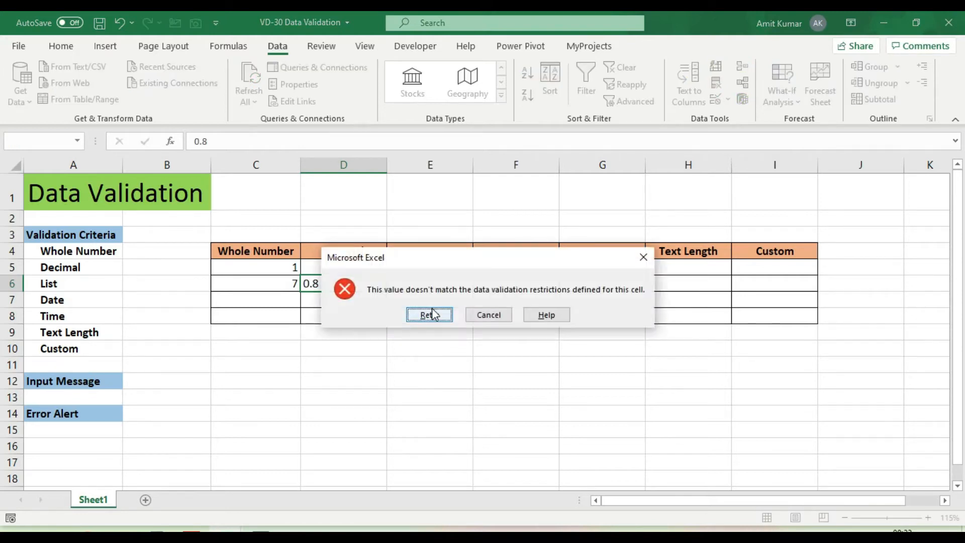
left_click(643, 258)
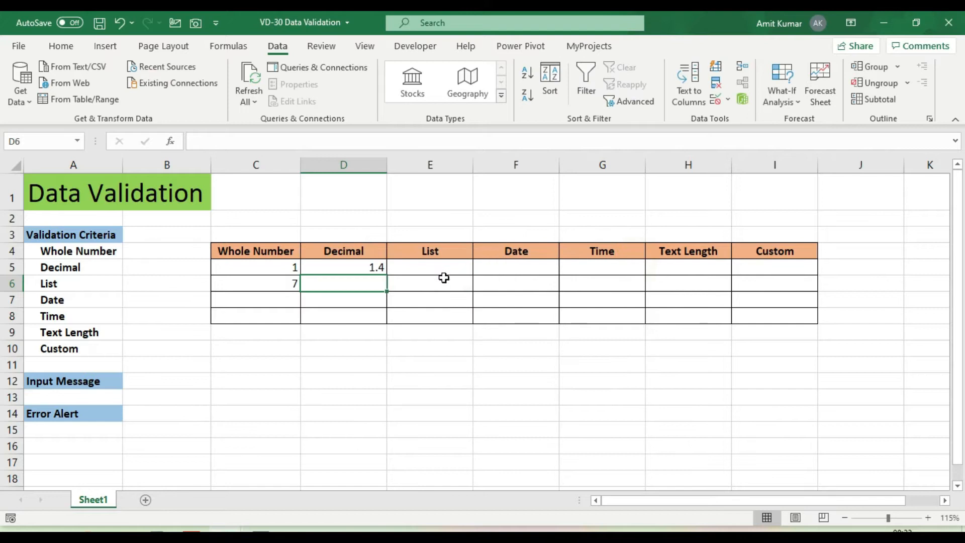
Enter 2.5 in cell D6 of the Decimal column
type("2.5")
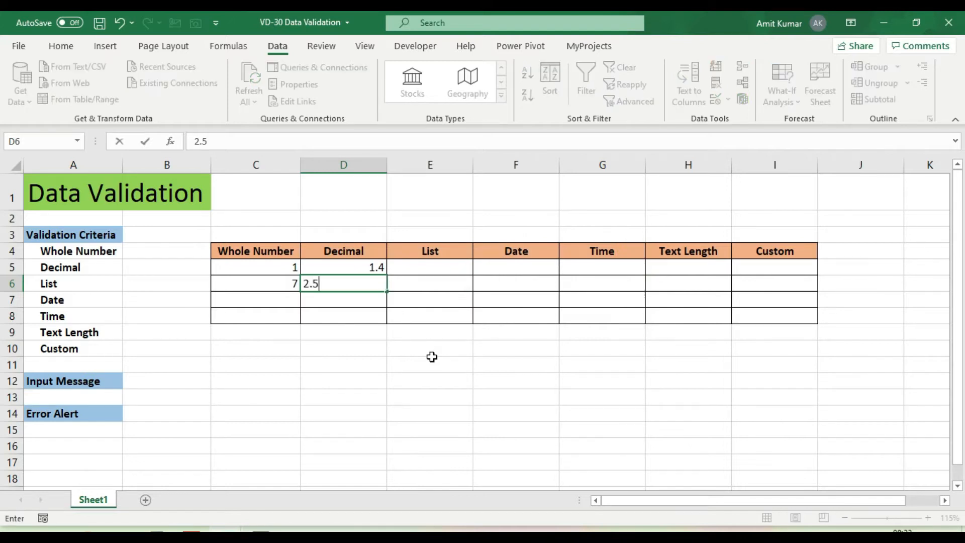
key("Return")
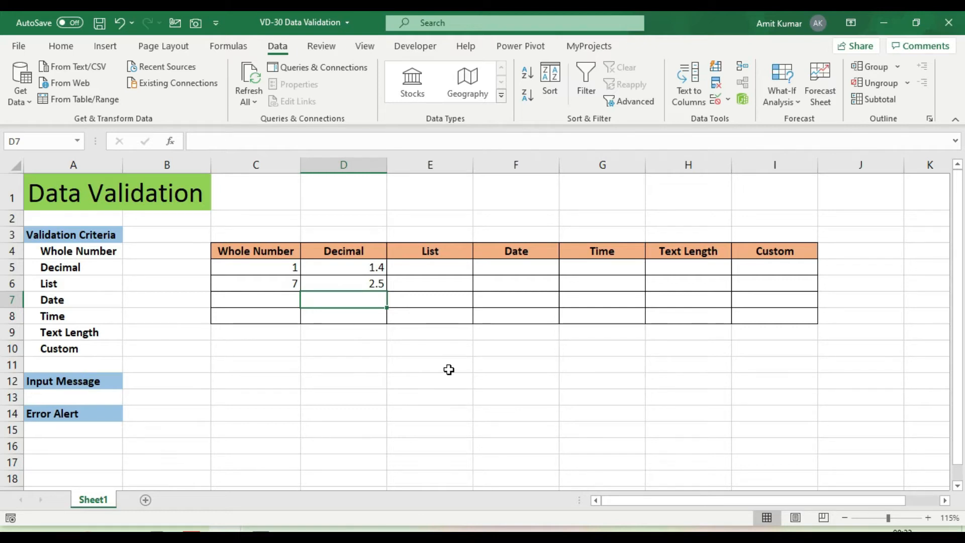
Try to enter a text name in cell D7 to test the decimal rule, and discard the entry
type("amit")
key("Return")
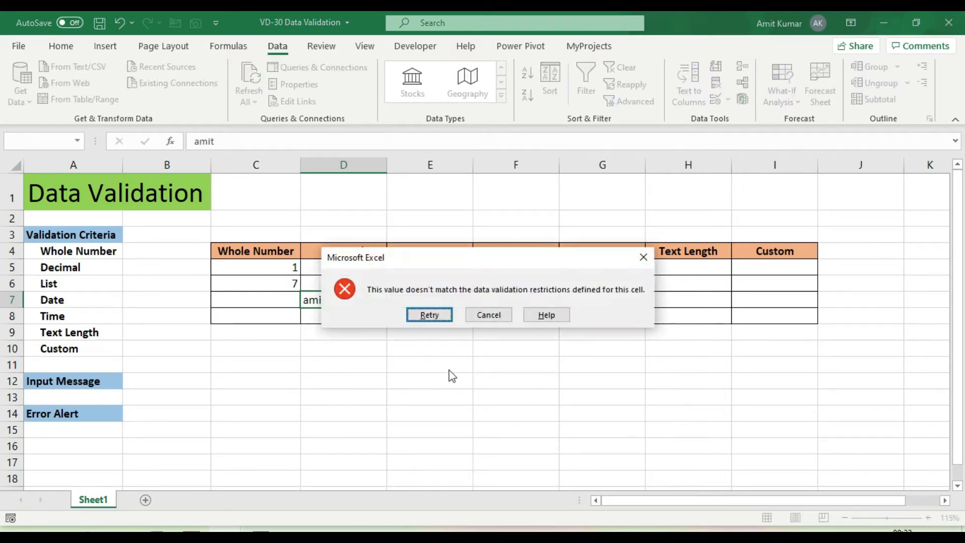
key("Escape")
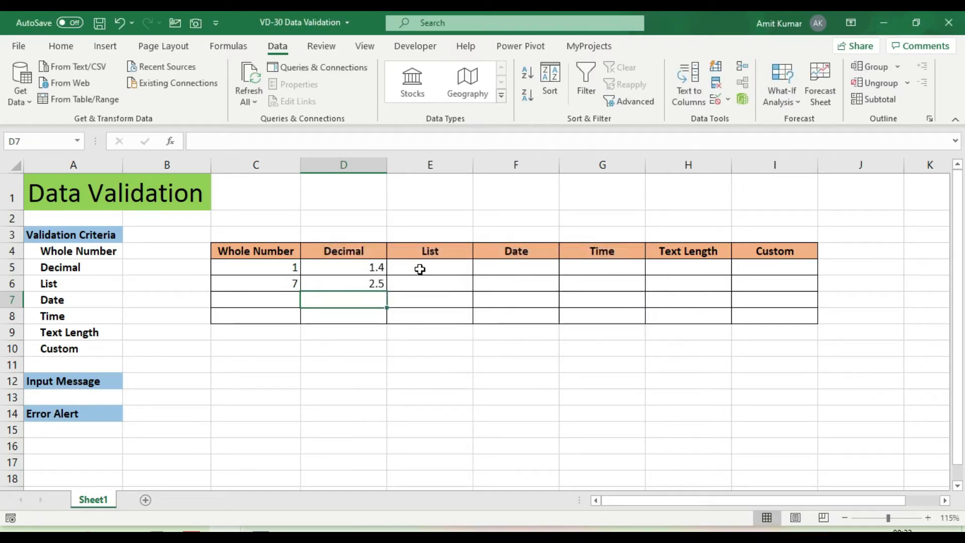
Start a data validation rule for cells F5:F8 under Date and allow only date values
left_click(527, 271)
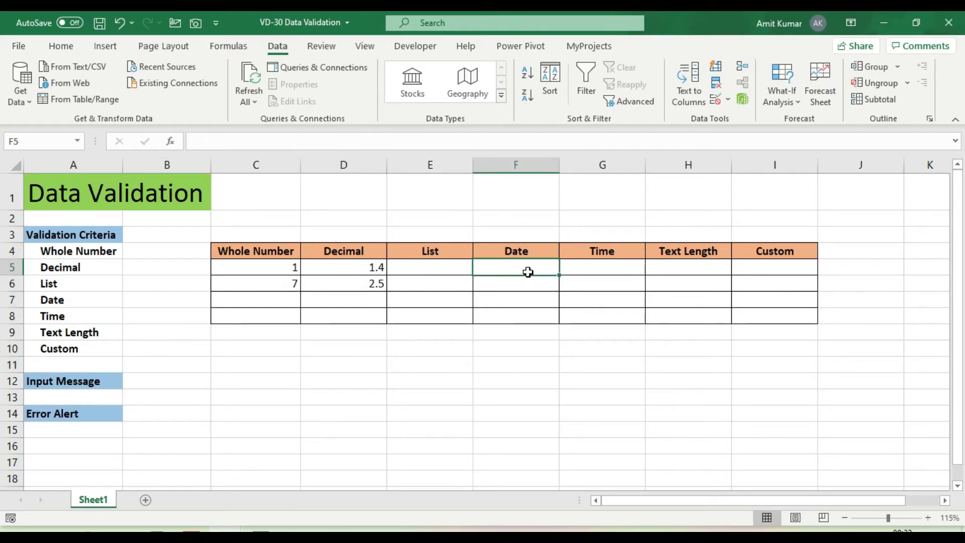
key("shift+Down")
key("shift+Down")
key("shift+Down")
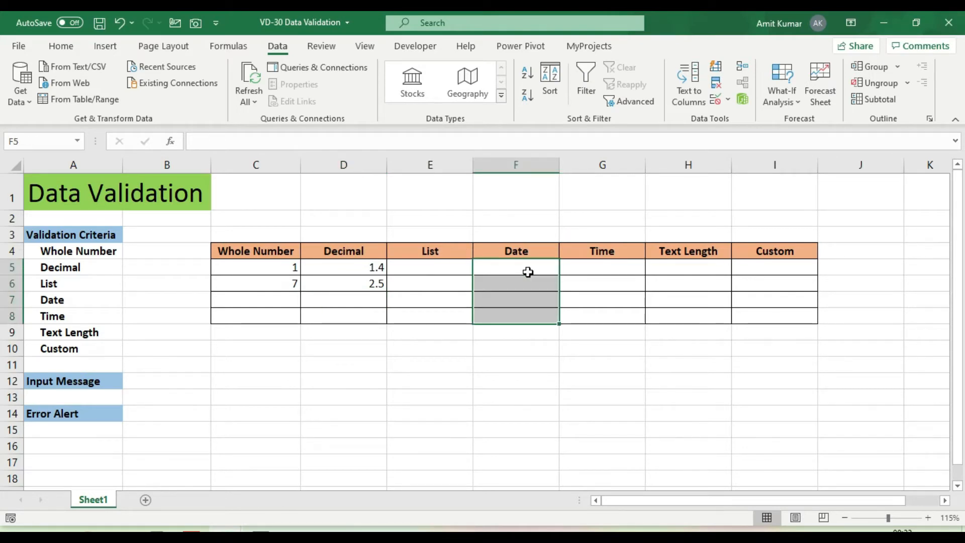
key("alt+d")
key("alt+a")
key("v")
key("v")
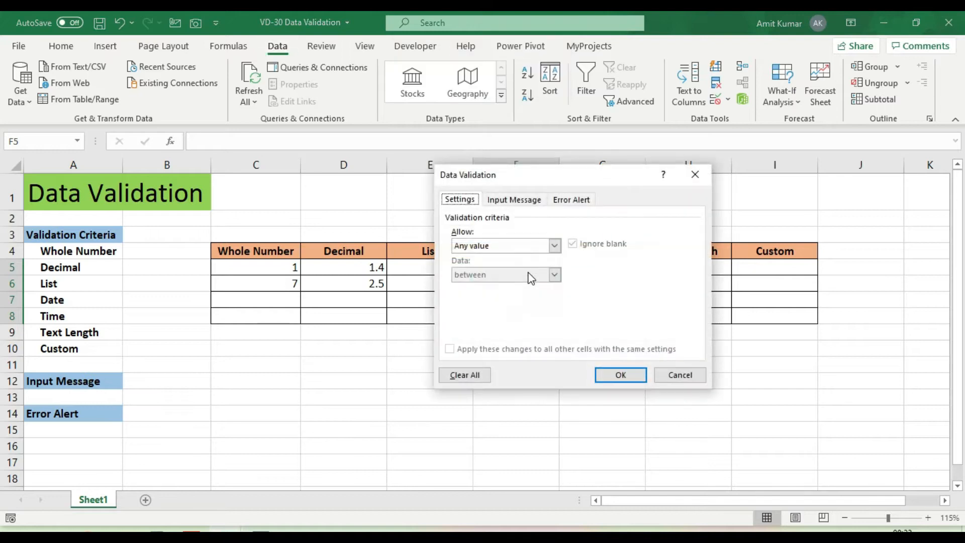
left_click(511, 248)
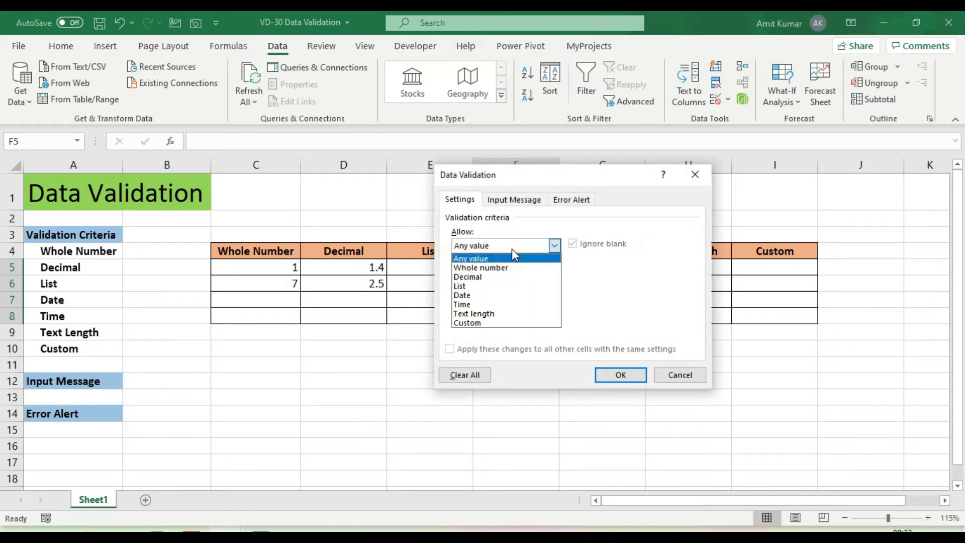
left_click(491, 295)
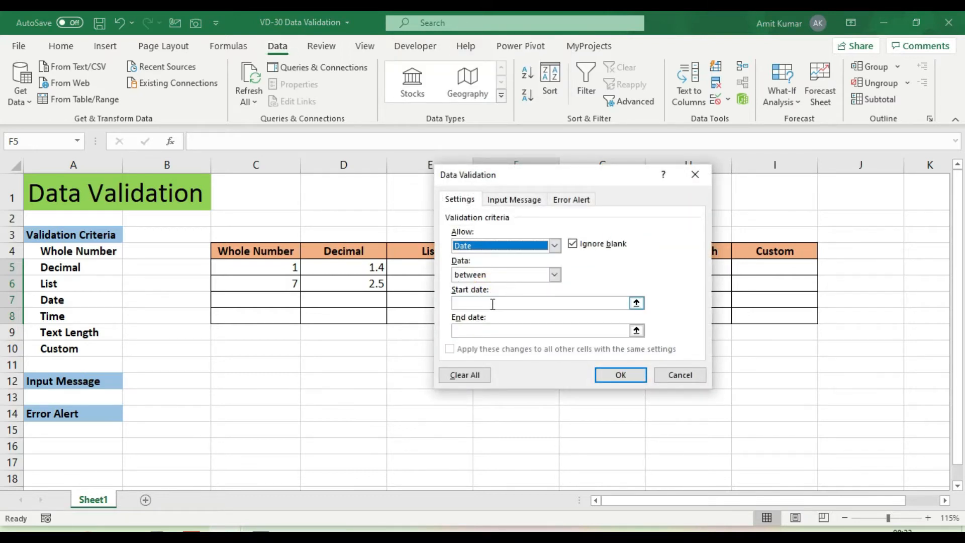
Set the date rule to less than with an end date of 1/1/2020, and apply it
left_click(512, 274)
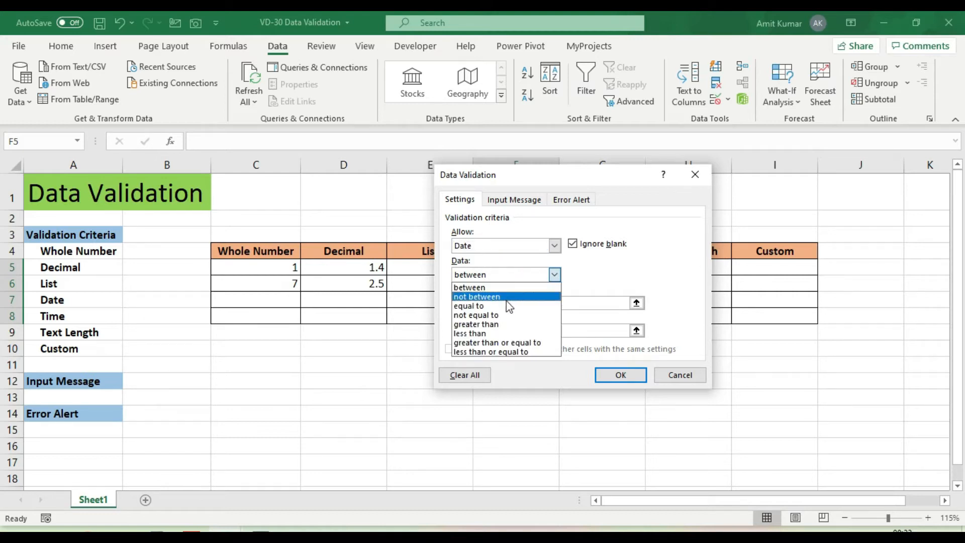
left_click(491, 333)
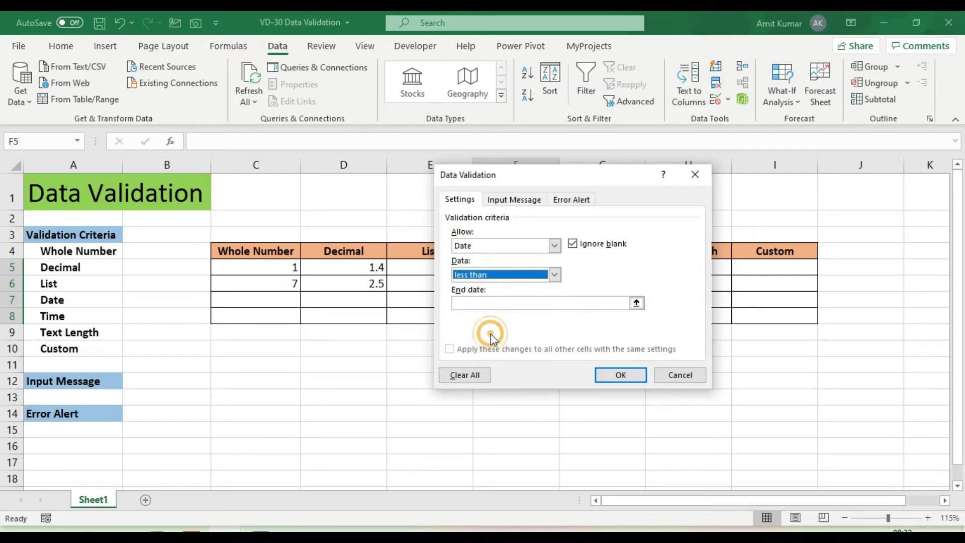
left_click(493, 304)
type("1/1/2020")
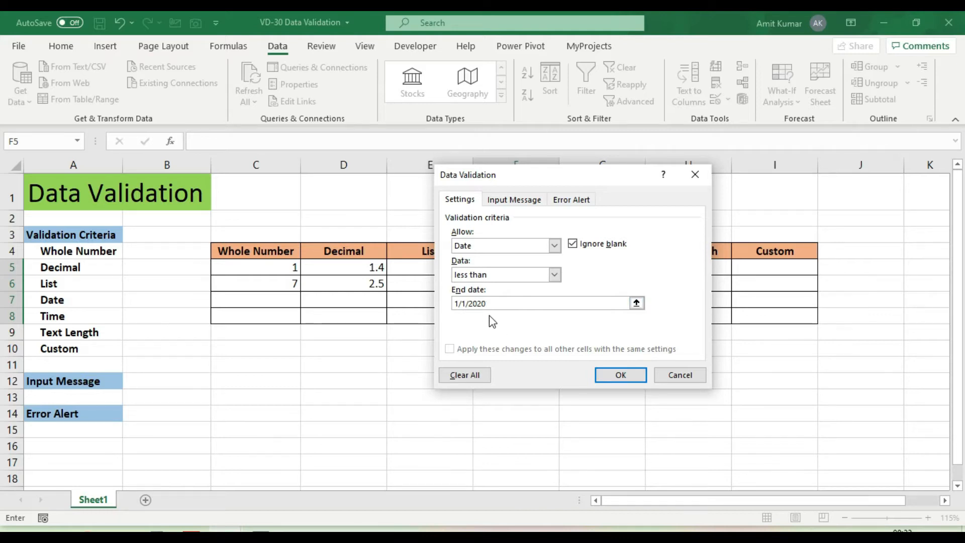
left_click(621, 374)
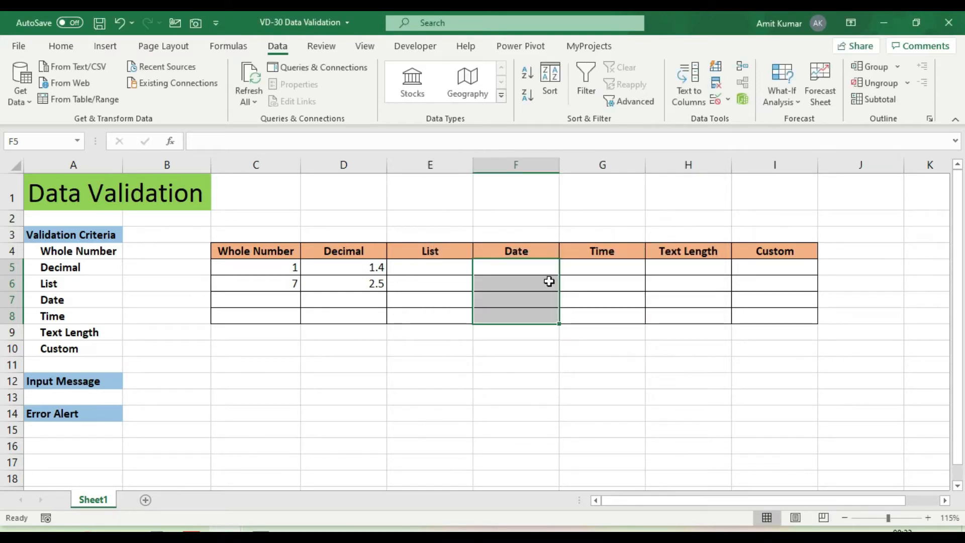
Try to enter 1/1/2020 in cell F5 to test the date rule, and discard the entry
left_click(498, 267)
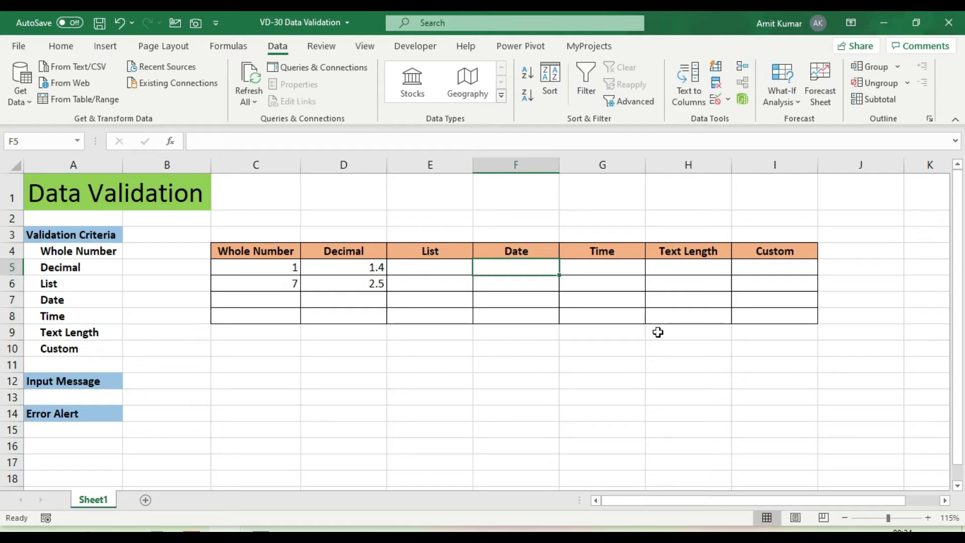
type("21")
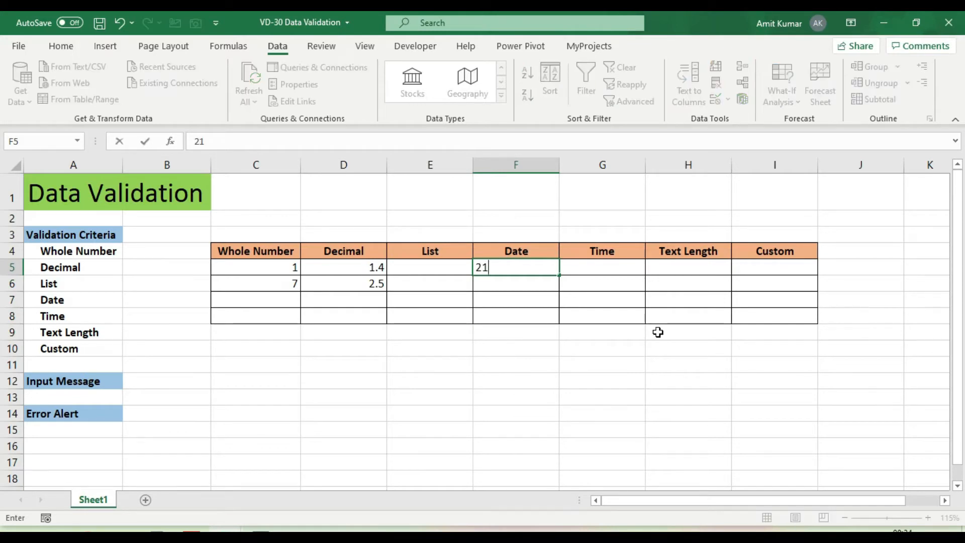
key("BackSpace")
key("BackSpace")
type("1/1/2020")
key("Return")
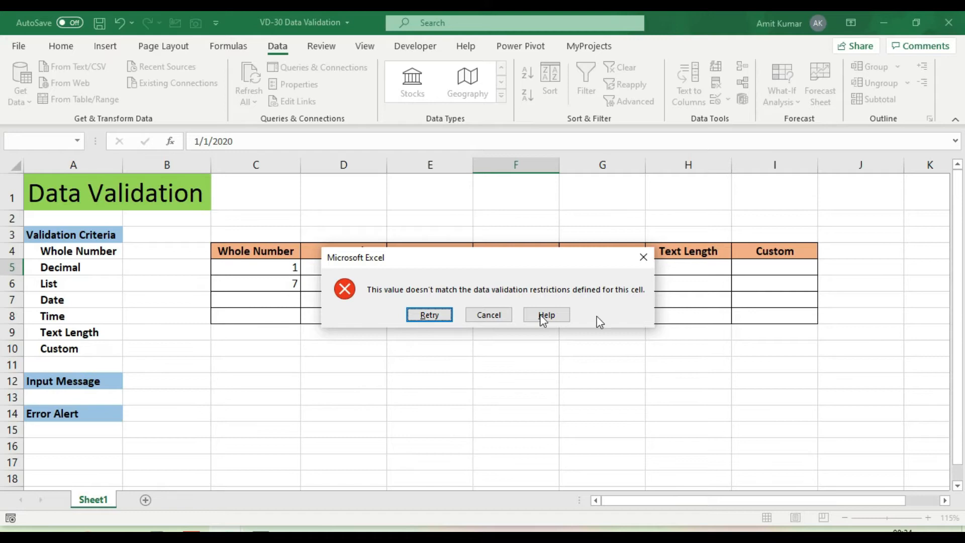
left_click(489, 316)
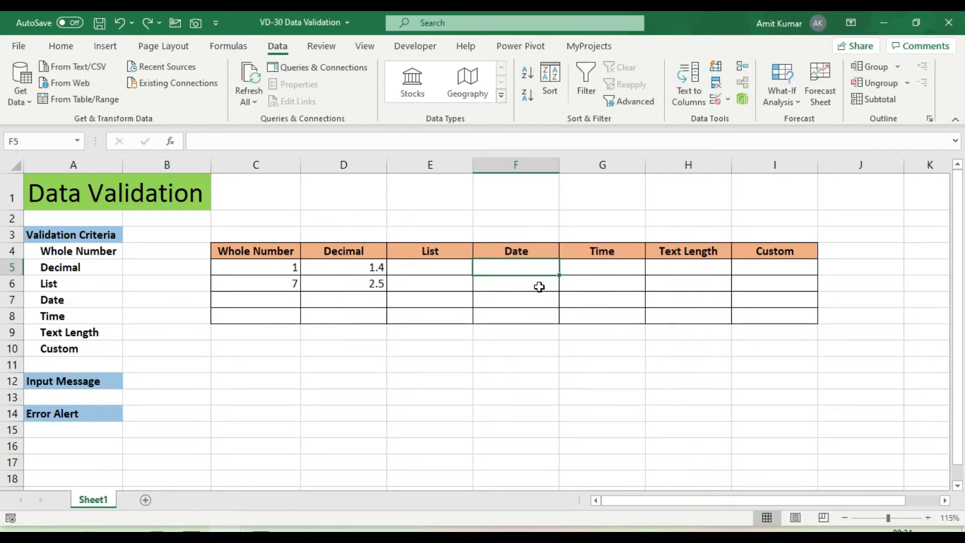
Enter the date 1/1/2019 in cell F5 of the Date column
type("1/1")
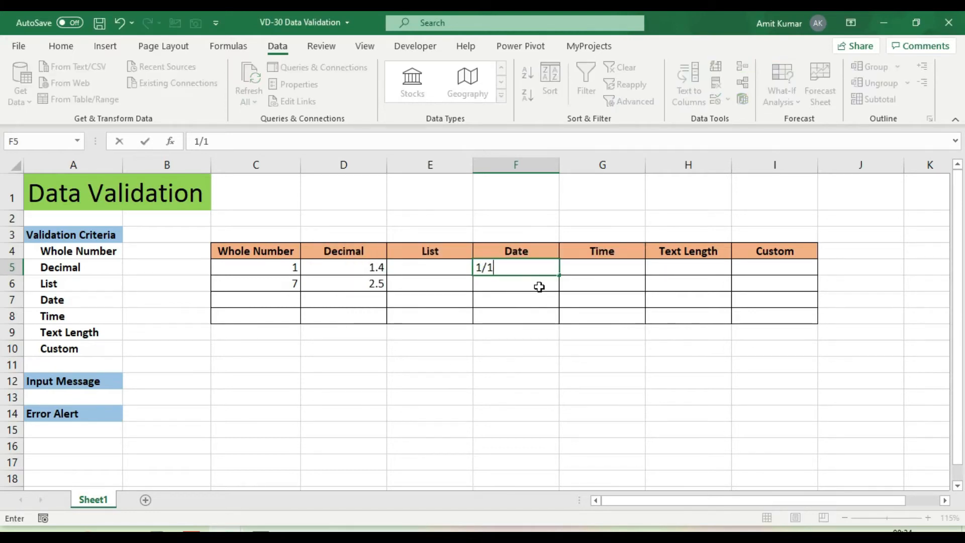
type("/2019")
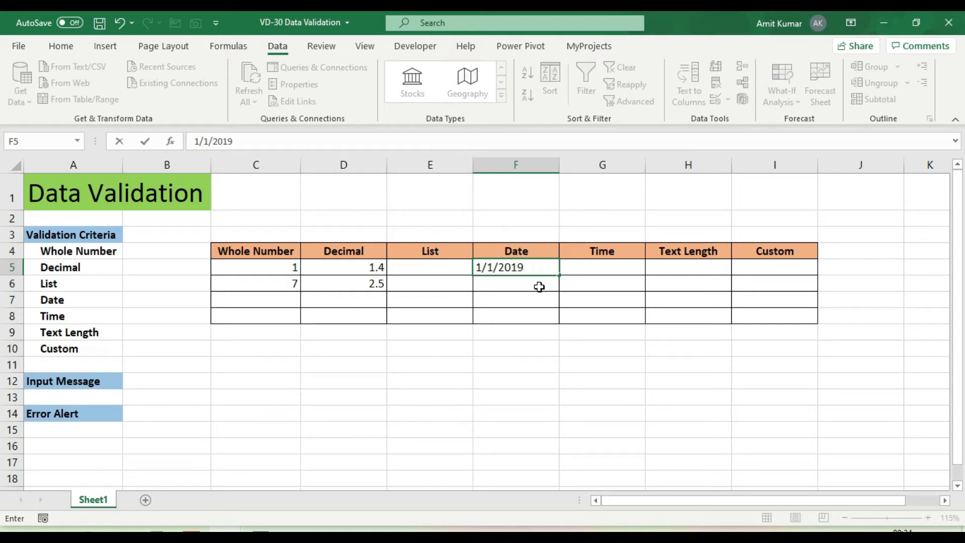
key("Return")
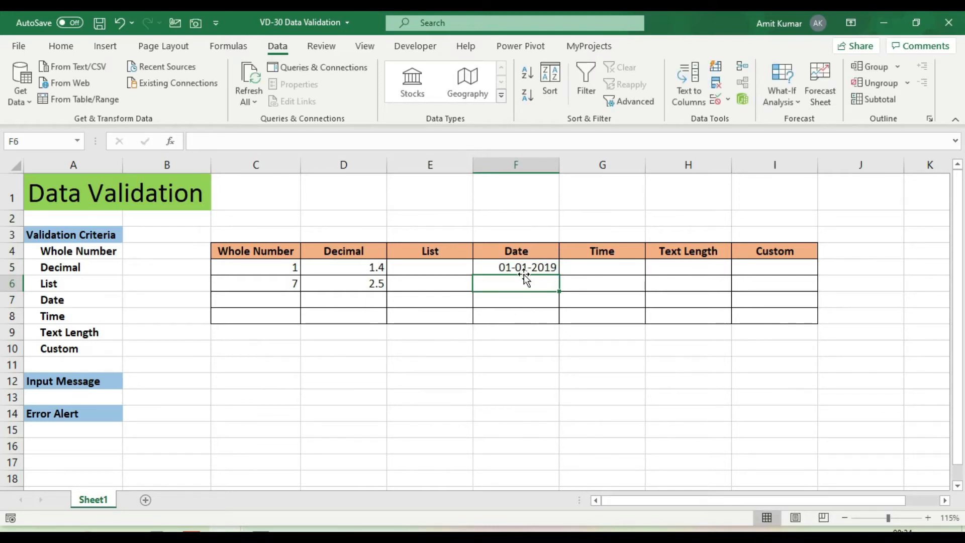
Start a data validation rule for cell G5 under Time and allow only time values
left_click(596, 274)
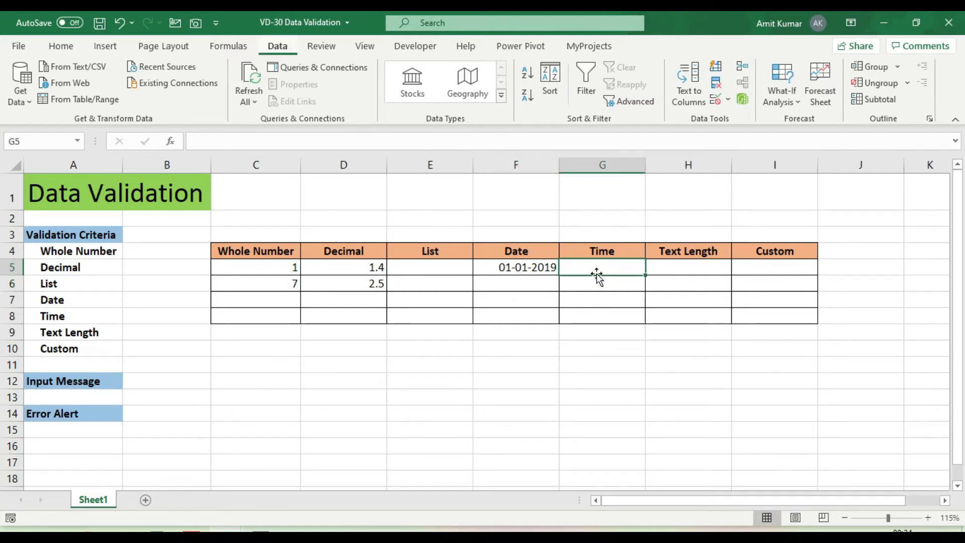
key("alt+a")
key("v")
key("v")
left_click(489, 246)
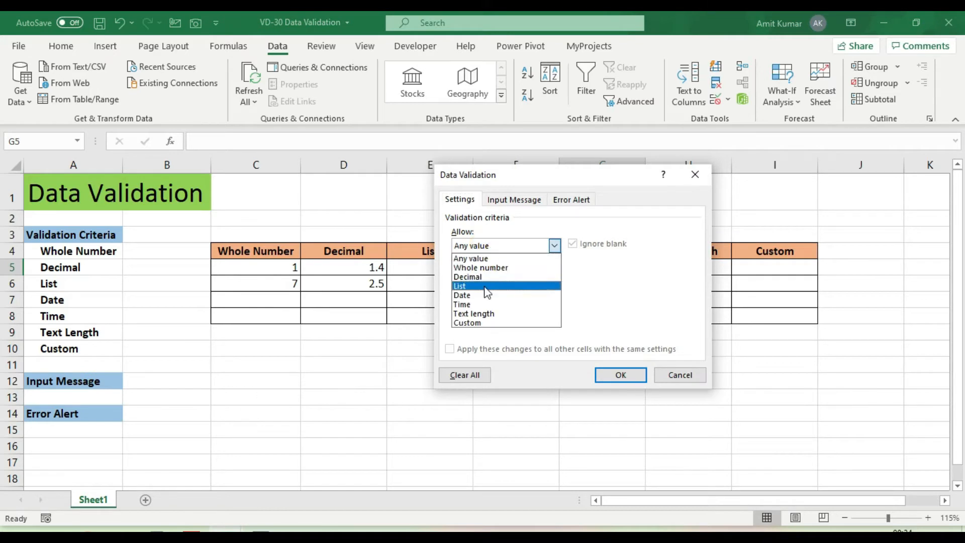
left_click(483, 303)
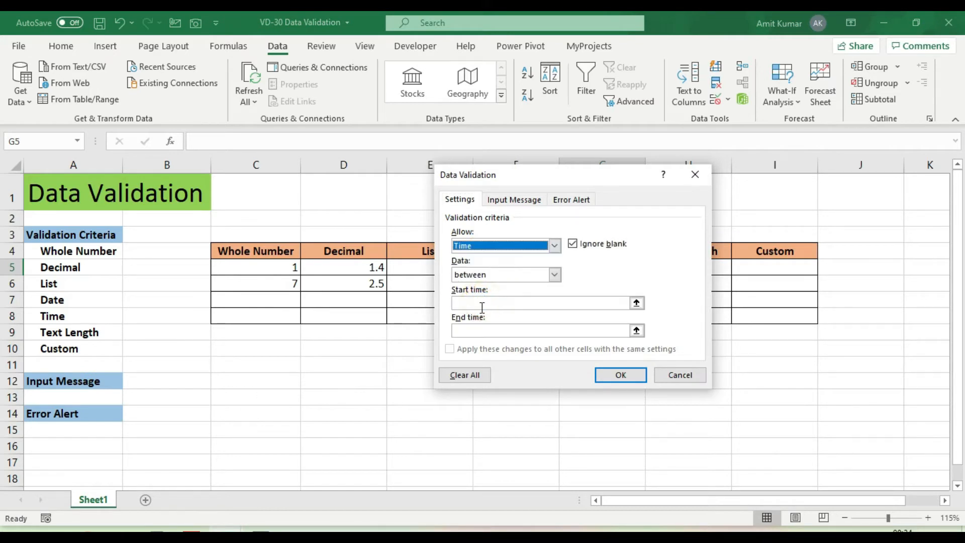
Set the time rule to greater than with a start time of 12:00:00, and apply it
left_click(481, 274)
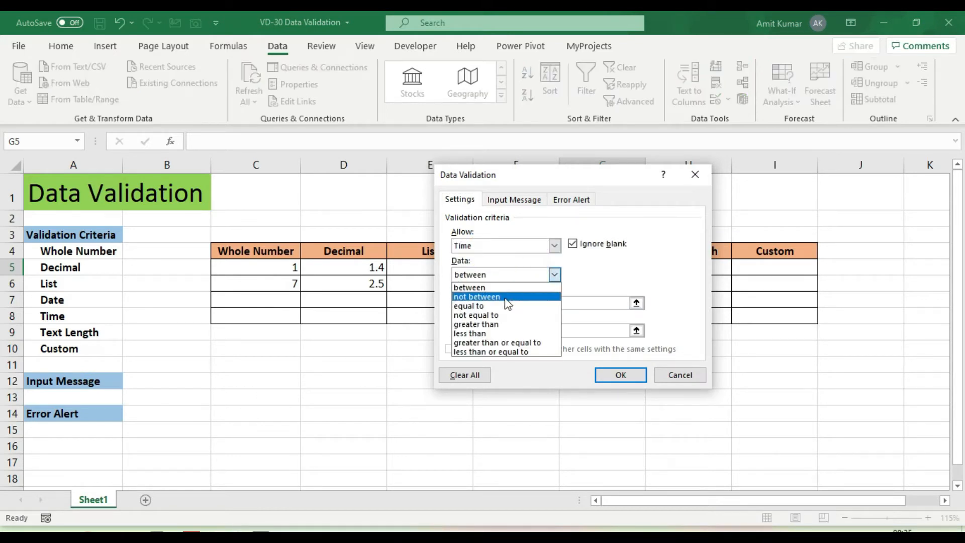
left_click(505, 324)
left_click(491, 304)
type("12:00:00")
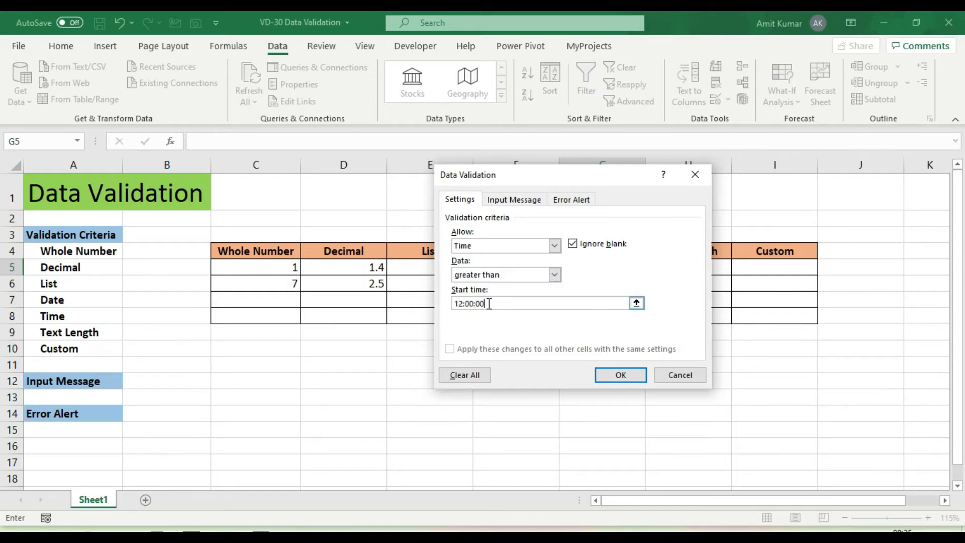
left_click(603, 378)
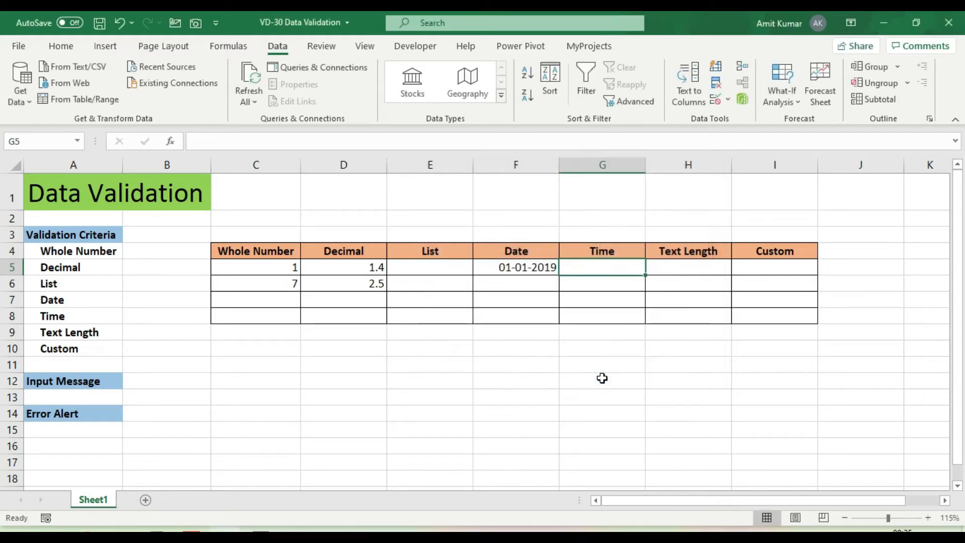
Enter 12:30 in cell G5 of the Time column
type("12:30")
key("Return")
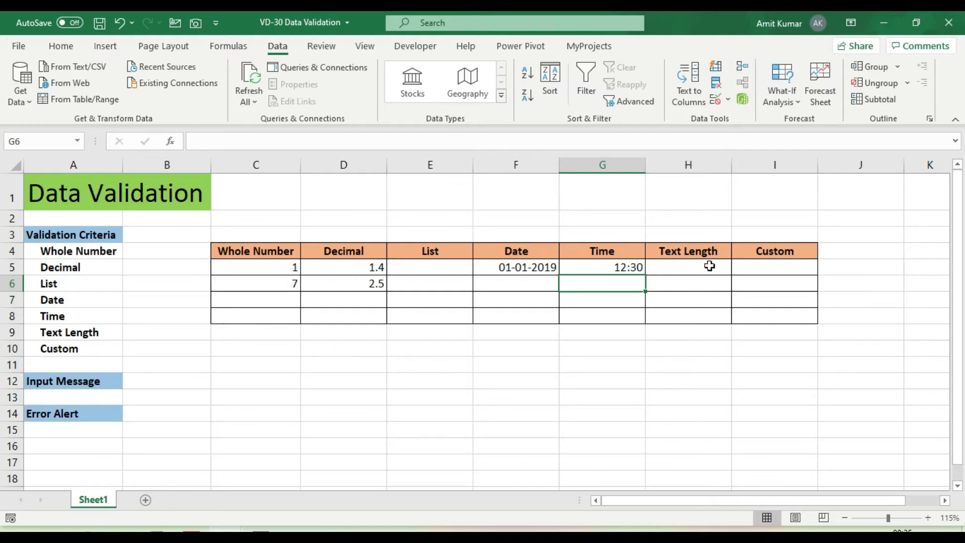
Start a data validation rule for cells H5:H8 under Text Length and restrict them by text length
left_click_drag(678, 268, 682, 319)
key("alt+a")
key("v")
key("v")
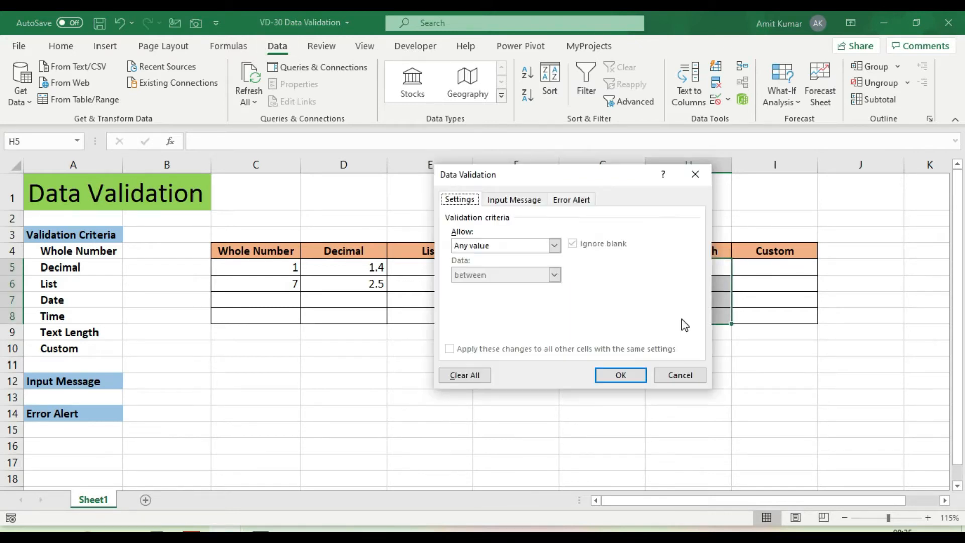
left_click(468, 246)
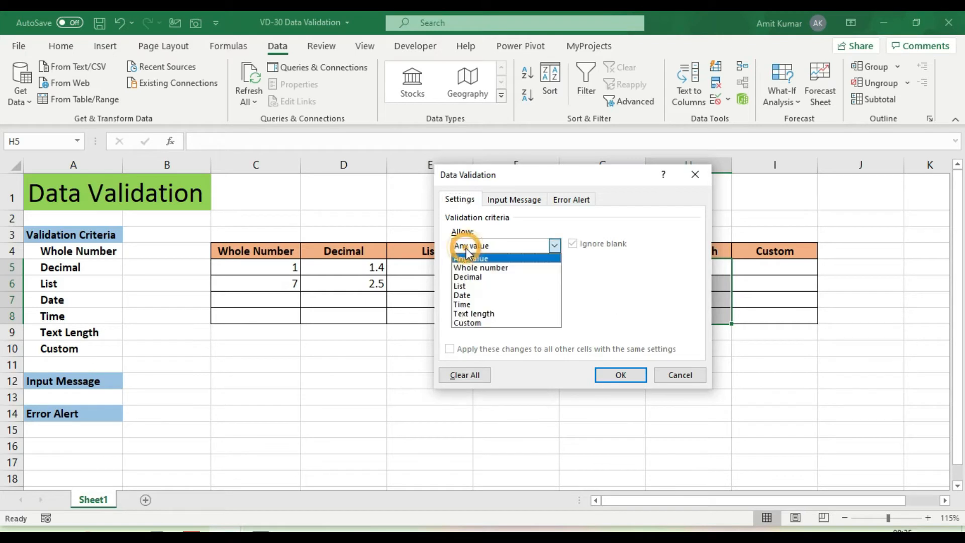
left_click(474, 314)
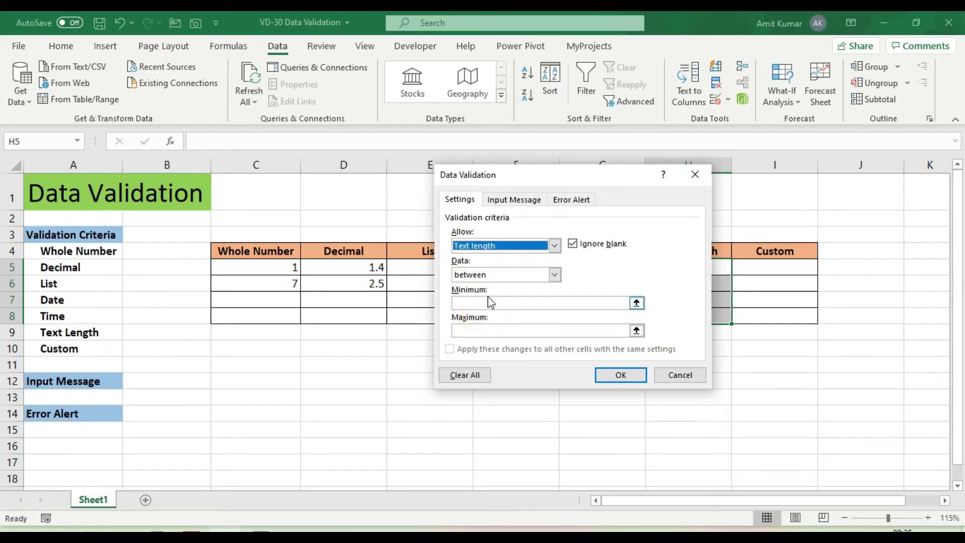
Set the text length rule to between a minimum of 2 and a maximum of 6, and apply it
left_click(484, 302)
type("2")
key("Tab")
left_click(483, 328)
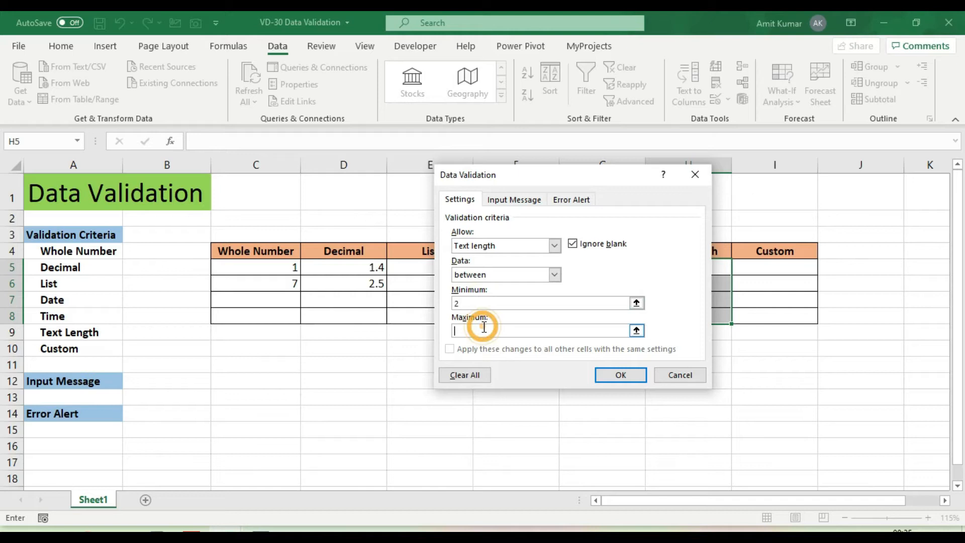
type("6")
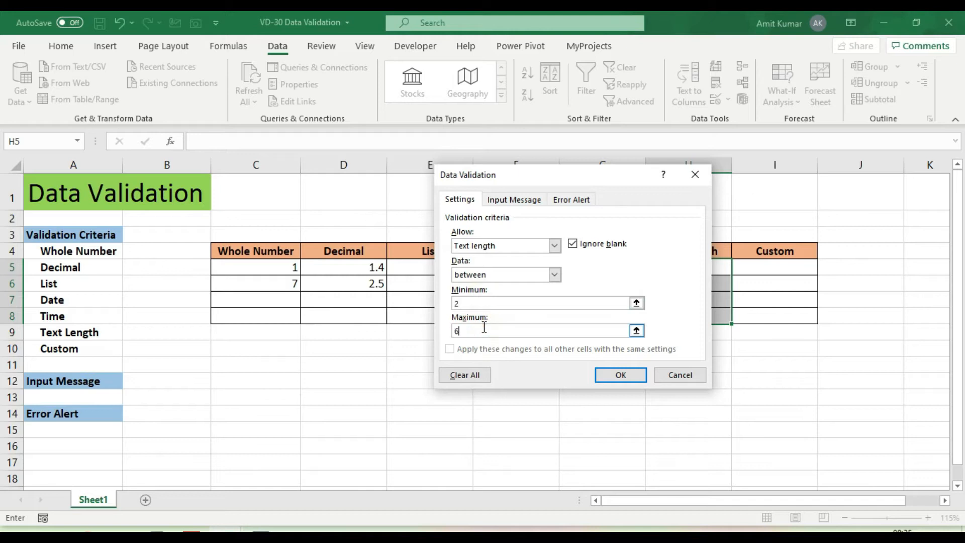
left_click(611, 379)
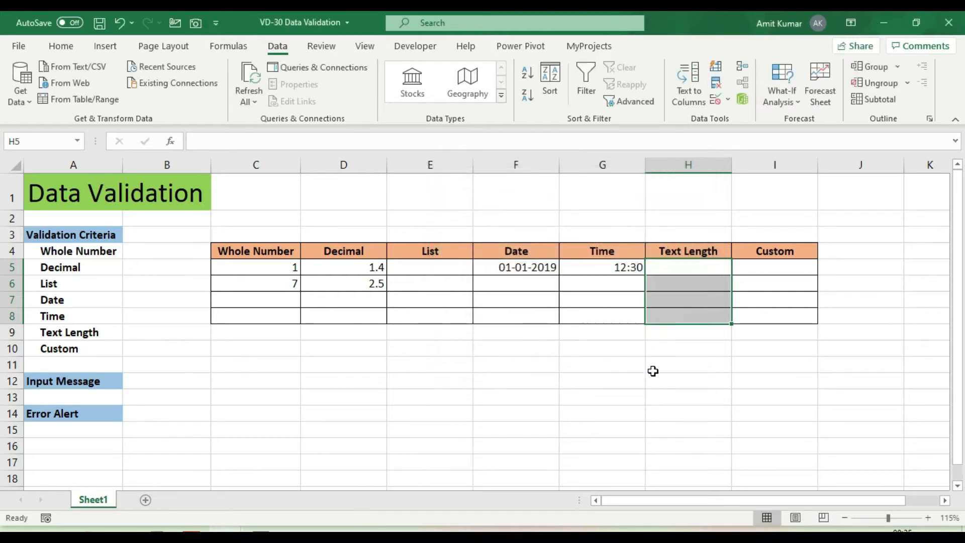
Enter the text "asdf" in cell H5 of the Text Length column
left_click(694, 270)
type("asd")
key("Return")
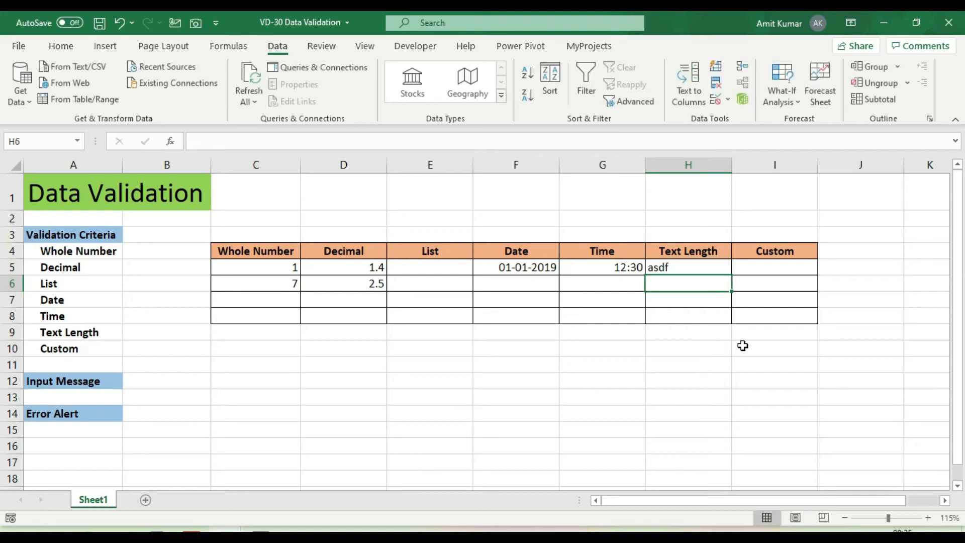
Try the text "asdfsdfasd" in cell H6 of the Text Length column, and enter "asdf" there instead
type("asdfsdfasd")
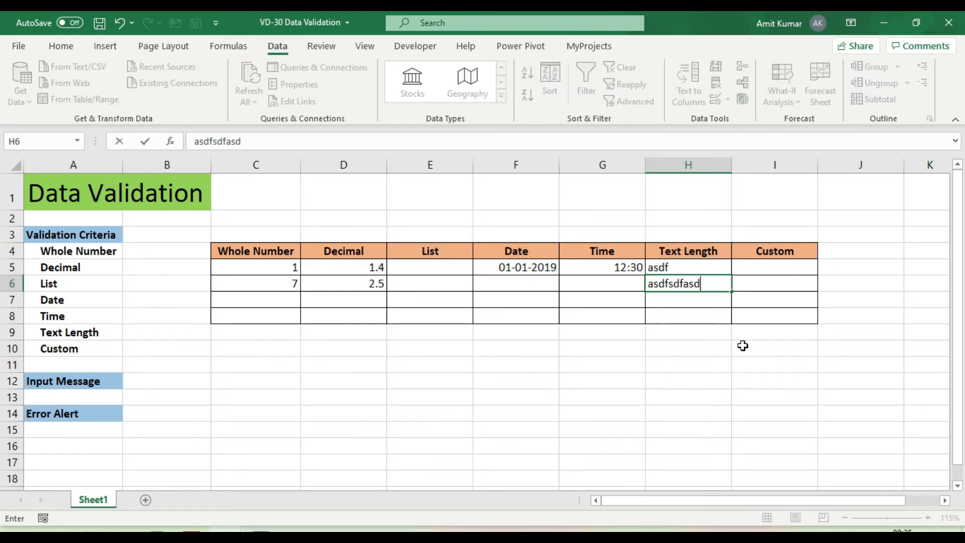
key("Return")
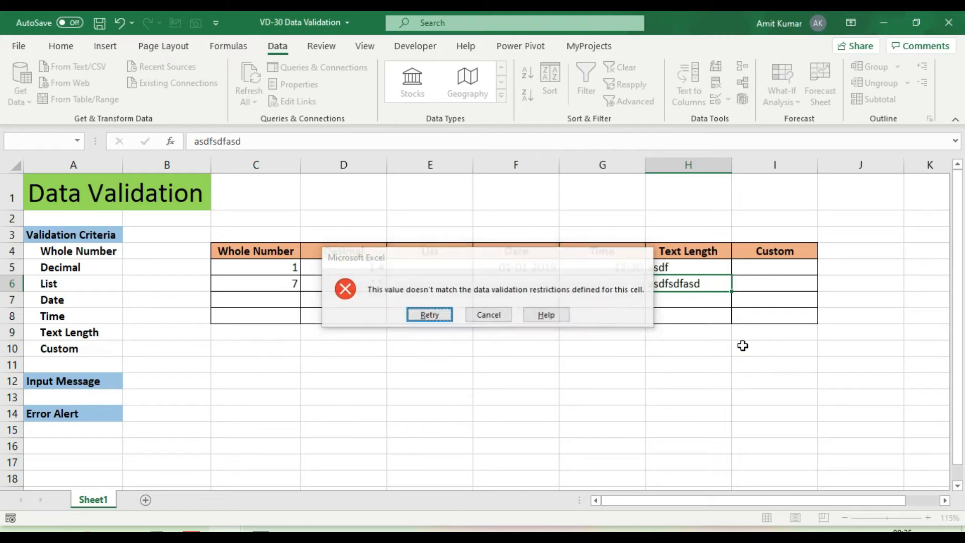
key("Escape")
type("asdf")
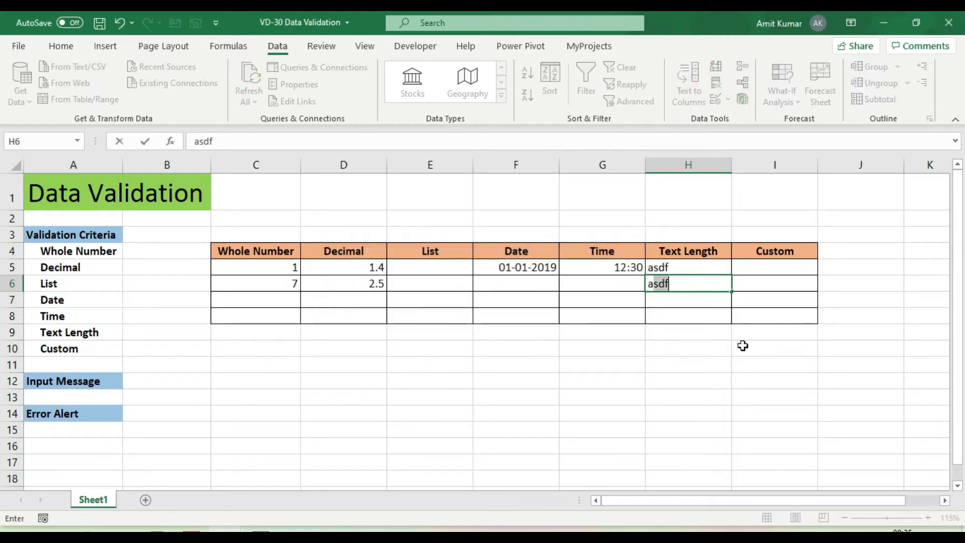
key("Return")
Try to enter the single letter "a" in cell H7 of the Text Length column
type("a")
key("Return")
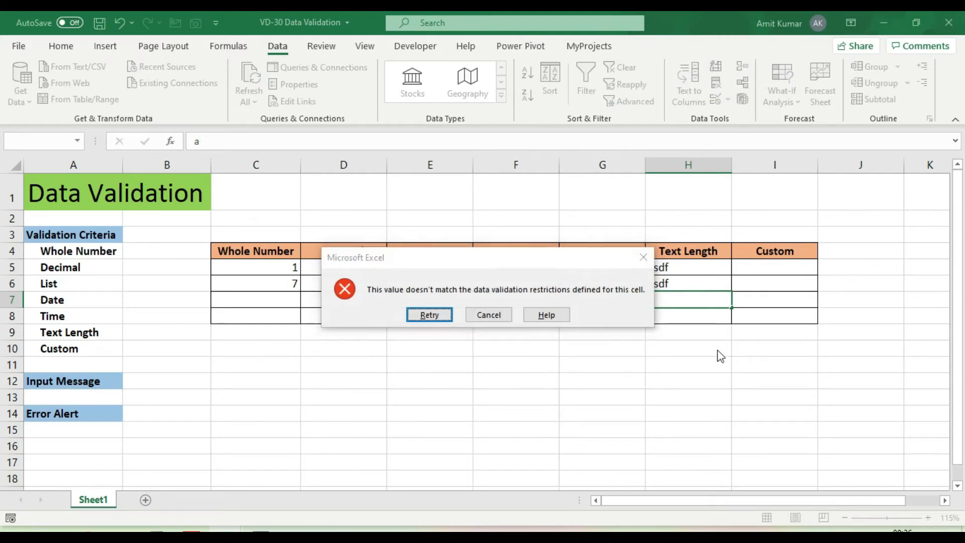
key("Escape")
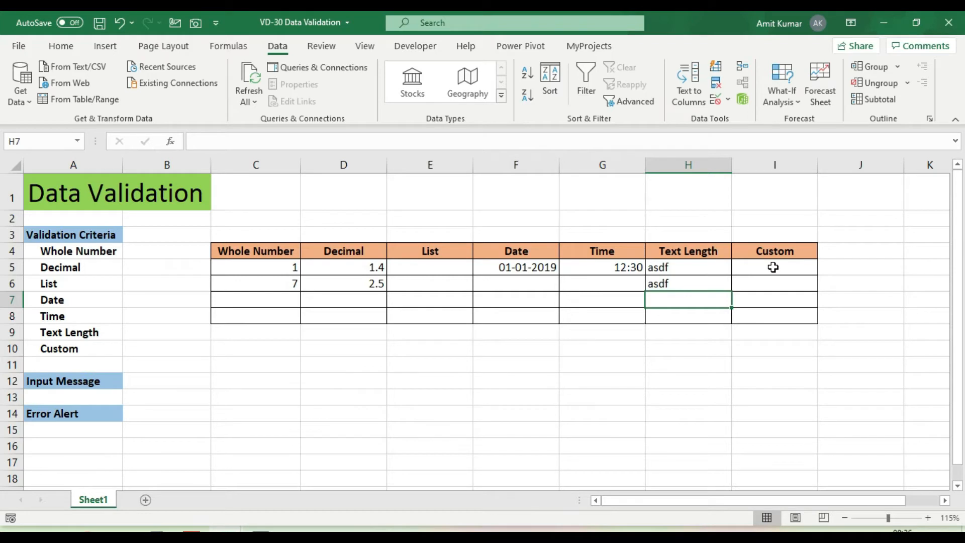
Start a data validation rule for cells I5:I8 under Custom and set it to allow custom criteria
left_click_drag(773, 267, 774, 320)
key("alt+a")
key("v")
key("v")
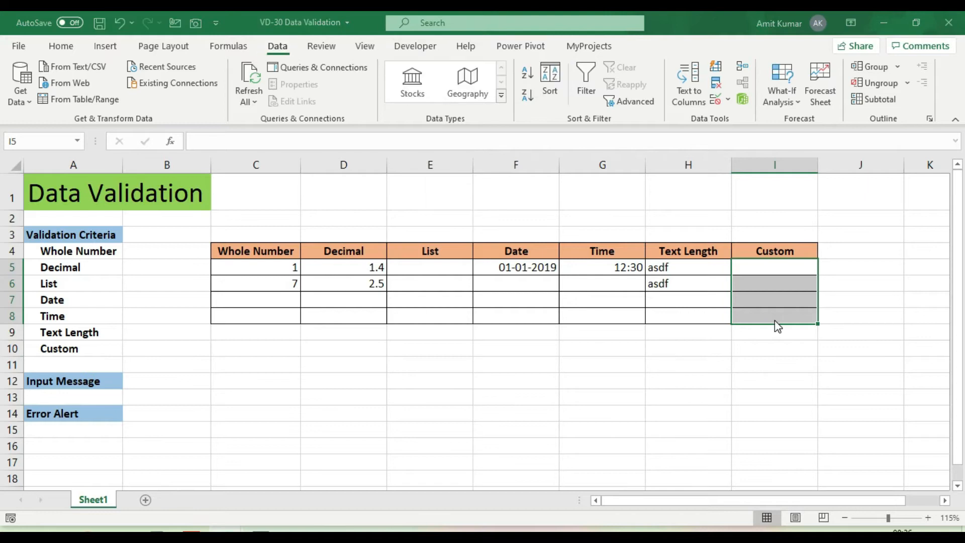
left_click(495, 246)
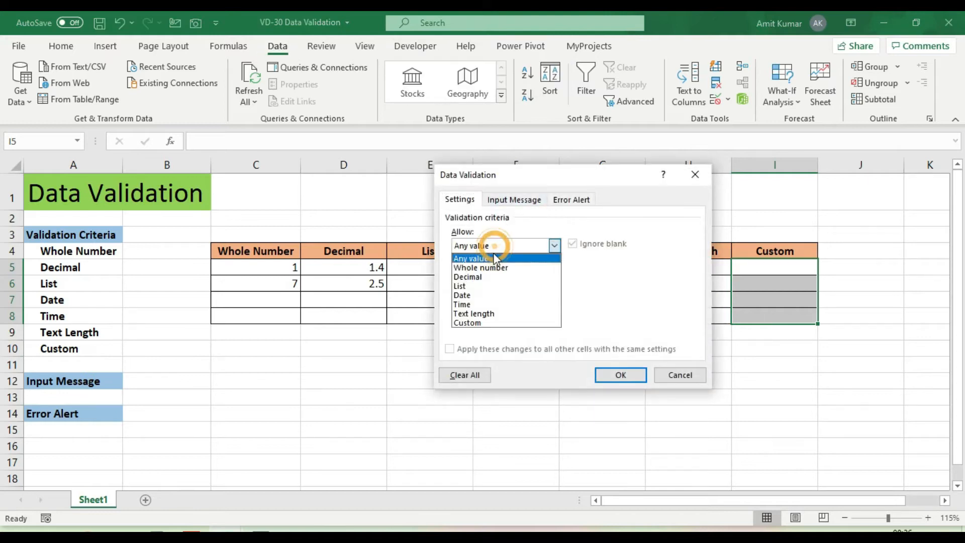
left_click(485, 325)
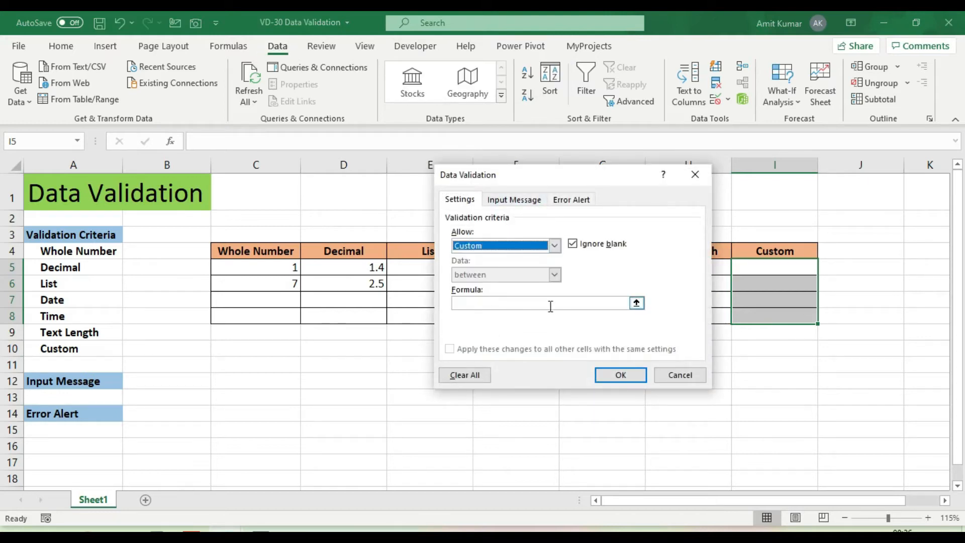
Set the custom rule's formula to =Exact(proper(I5),I5) and apply it
left_click_drag(537, 174, 414, 169)
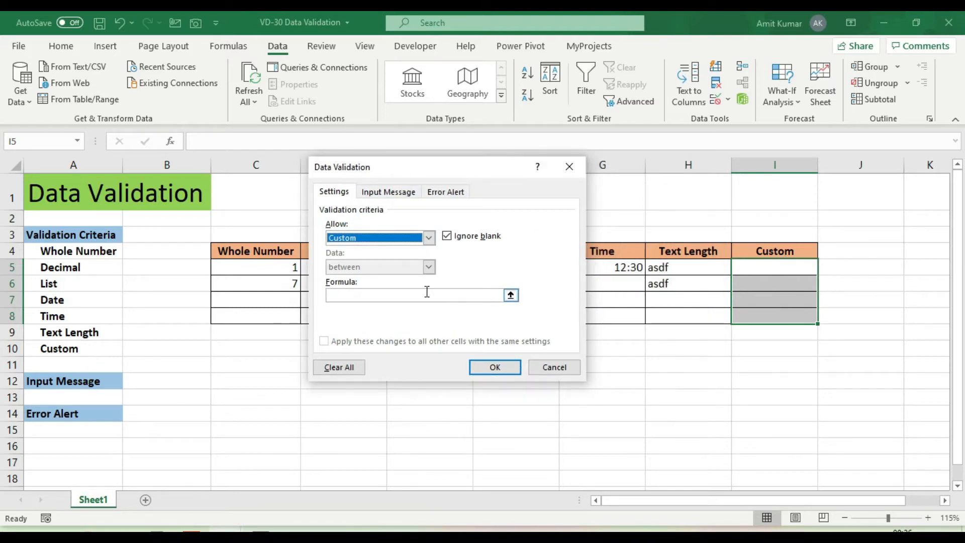
left_click(372, 295)
type("=")
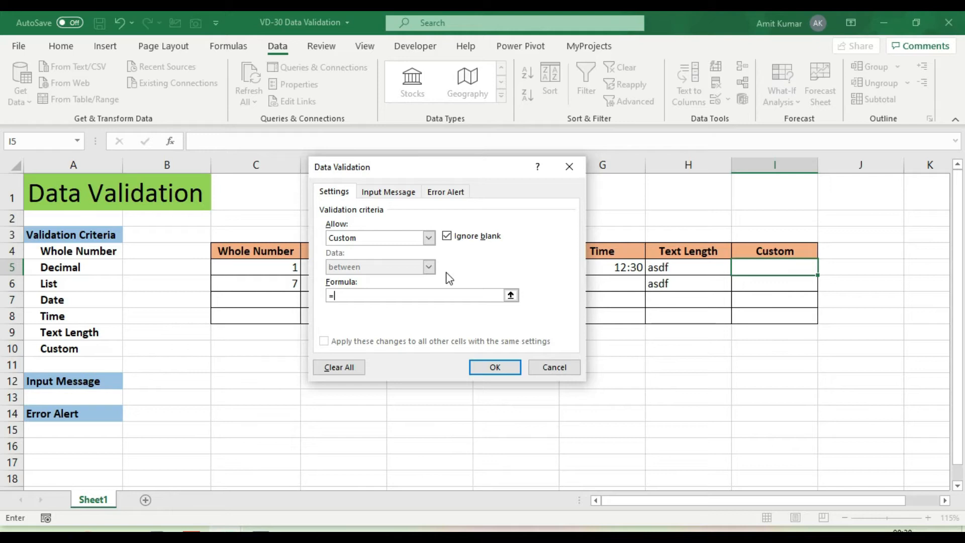
type("Eca")
type("act(proper(")
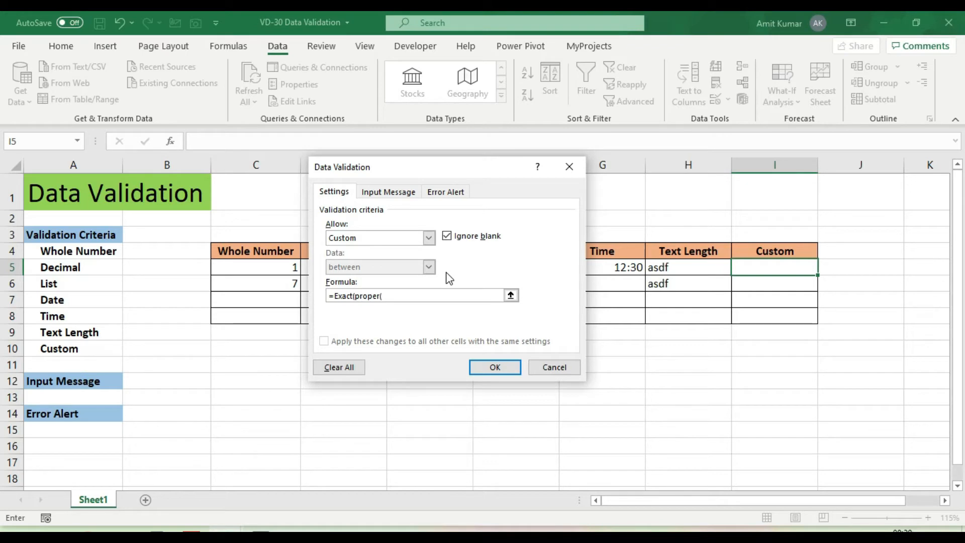
left_click(778, 269)
type("),")
left_click(780, 269)
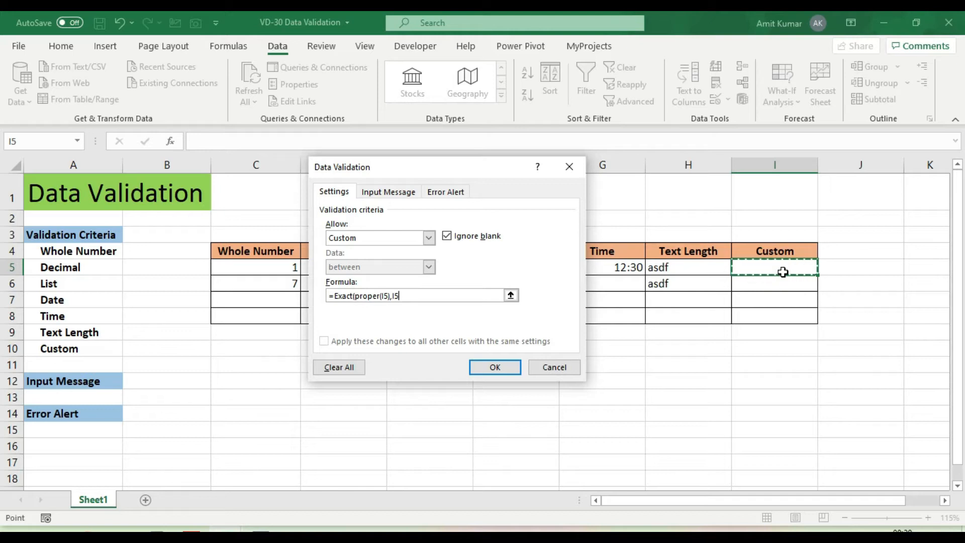
type(")")
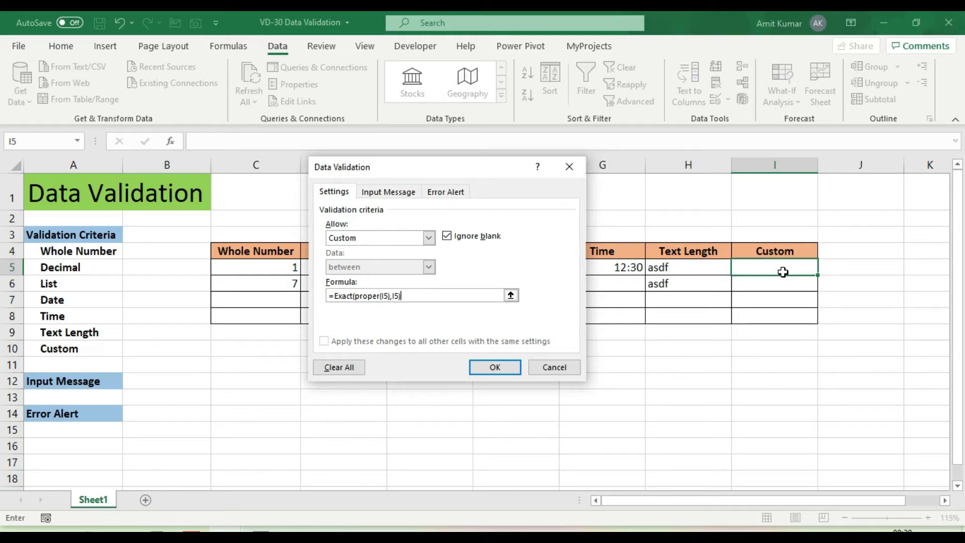
left_click(494, 366)
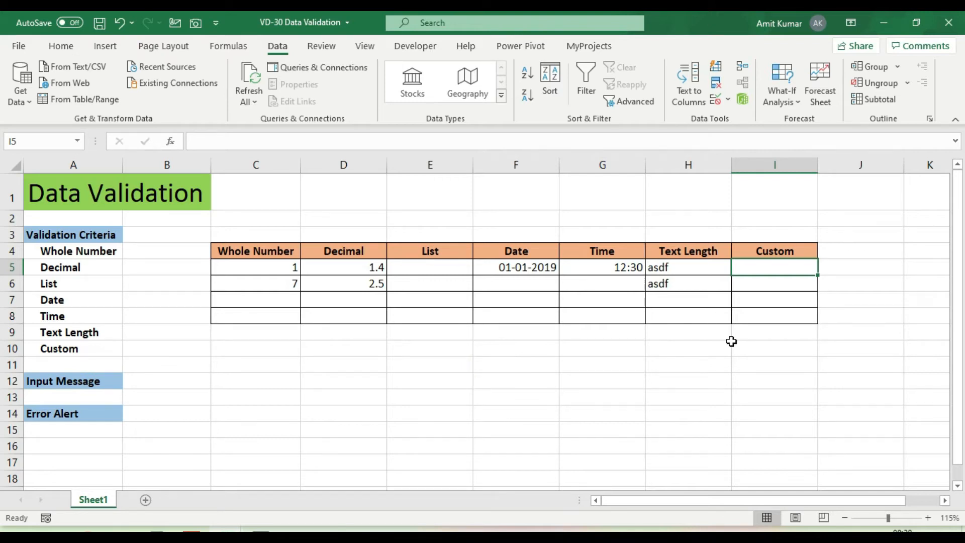
Try an all-lowercase first name in cell I5 of the Custom column, and correct it to start with a capital letter
type("as")
key("BackSpace")
type("shu")
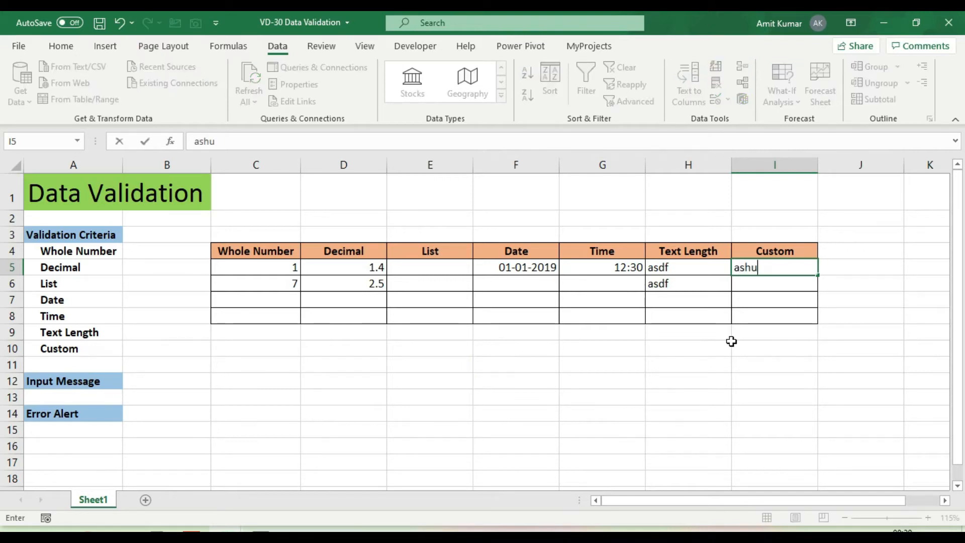
key("Return")
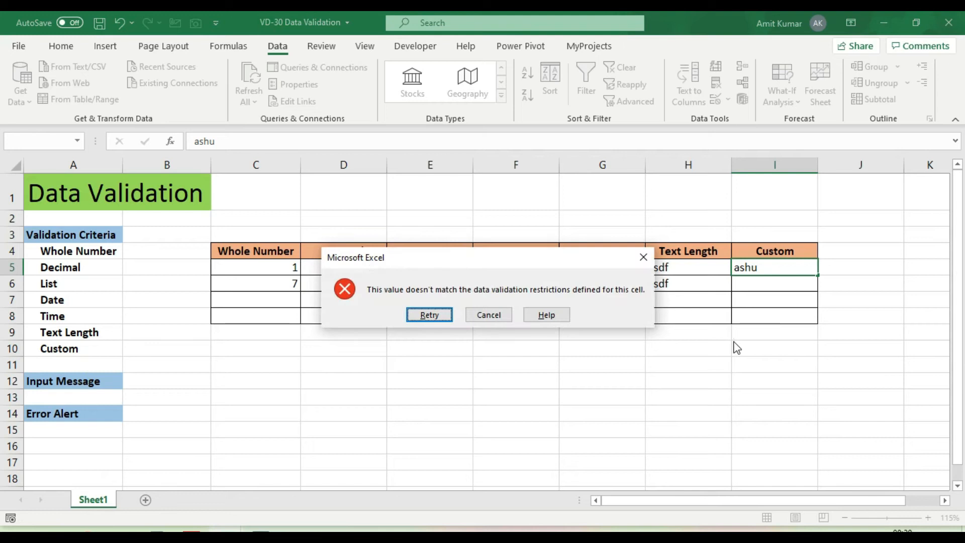
left_click(434, 315)
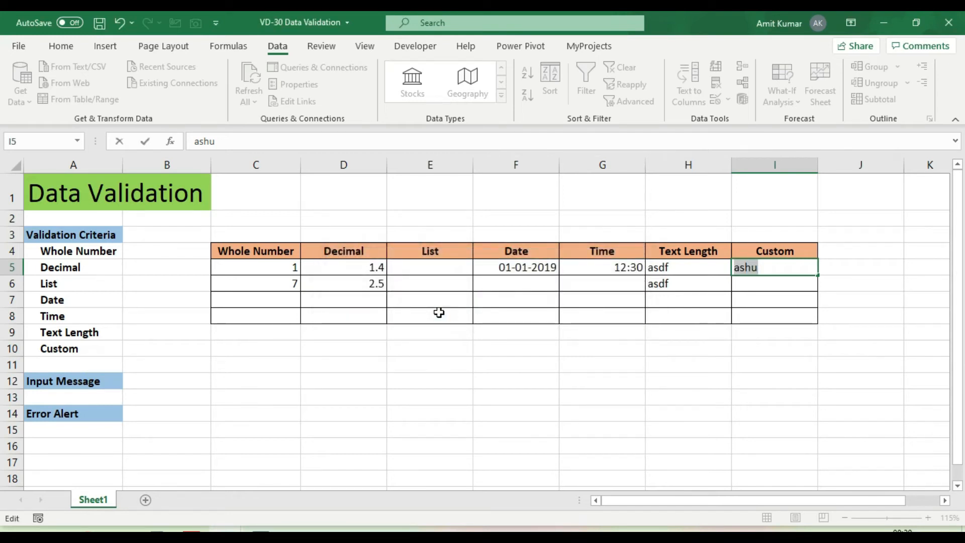
key("Home")
key("Delete")
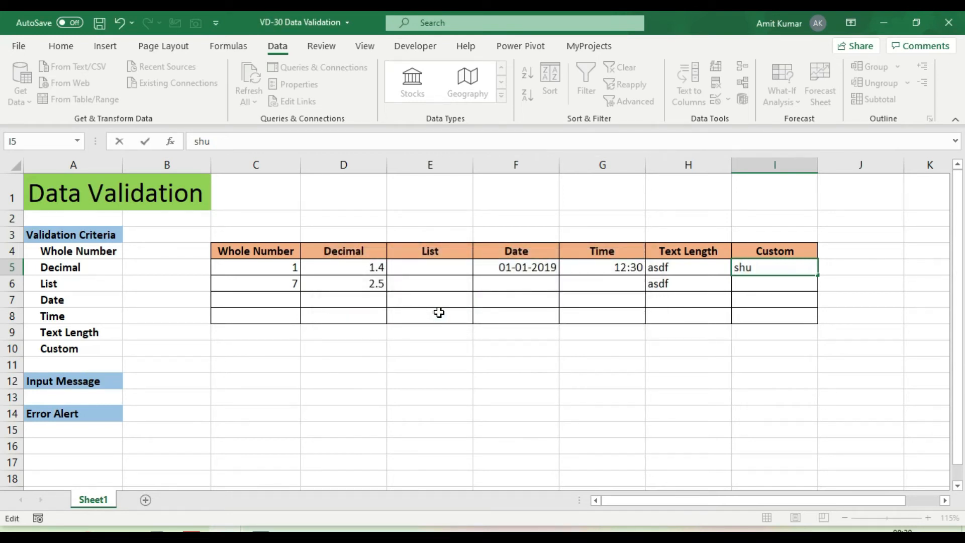
type("A")
key("ctrl+Return")
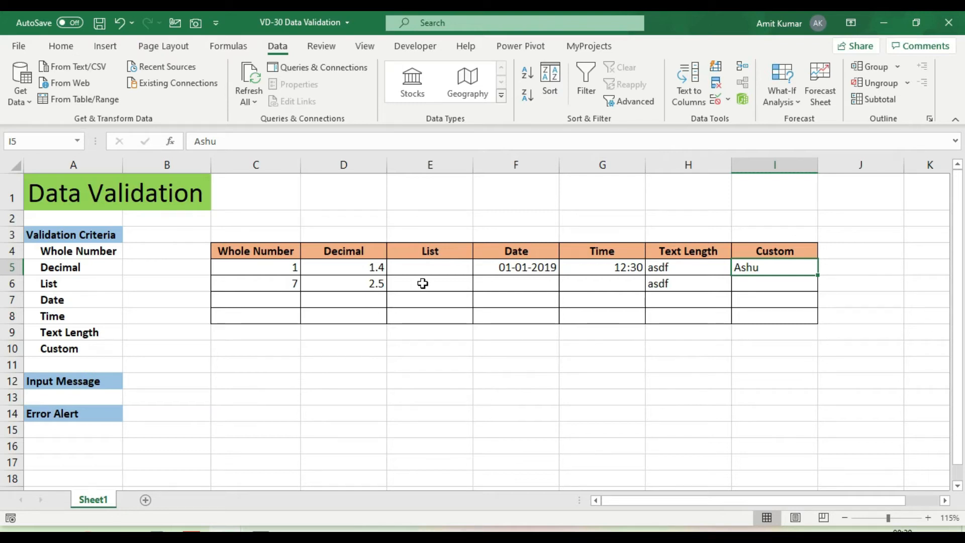
Apply a List data validation rule to cell E5 with A,B,C as the source entries
left_click(442, 270)
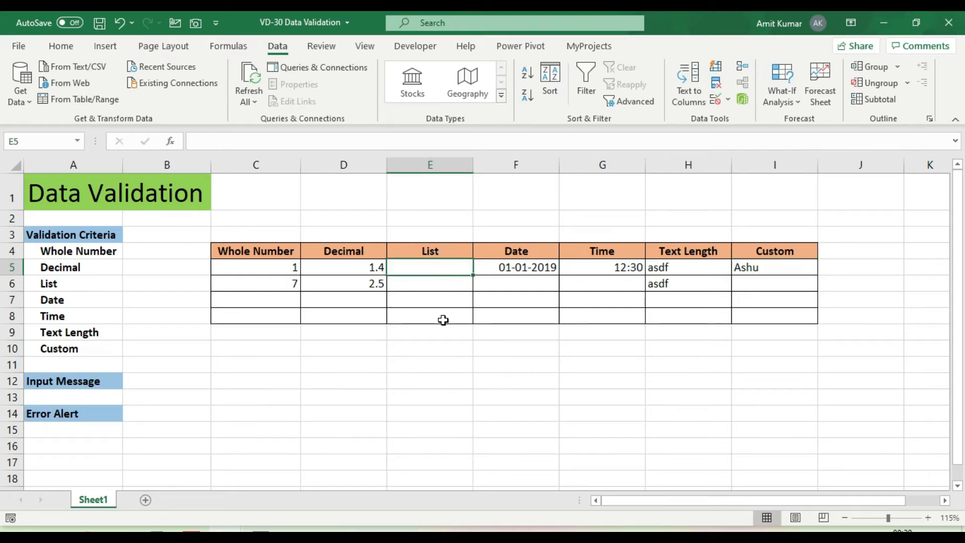
key("alt+a")
key("v")
key("v")
left_click_drag(431, 167, 619, 173)
left_click(588, 244)
left_click(556, 284)
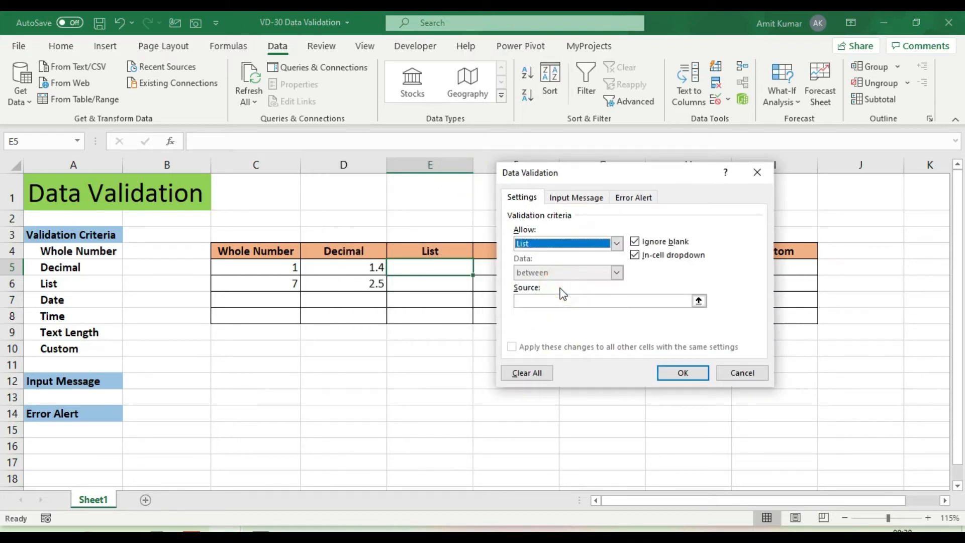
left_click(550, 302)
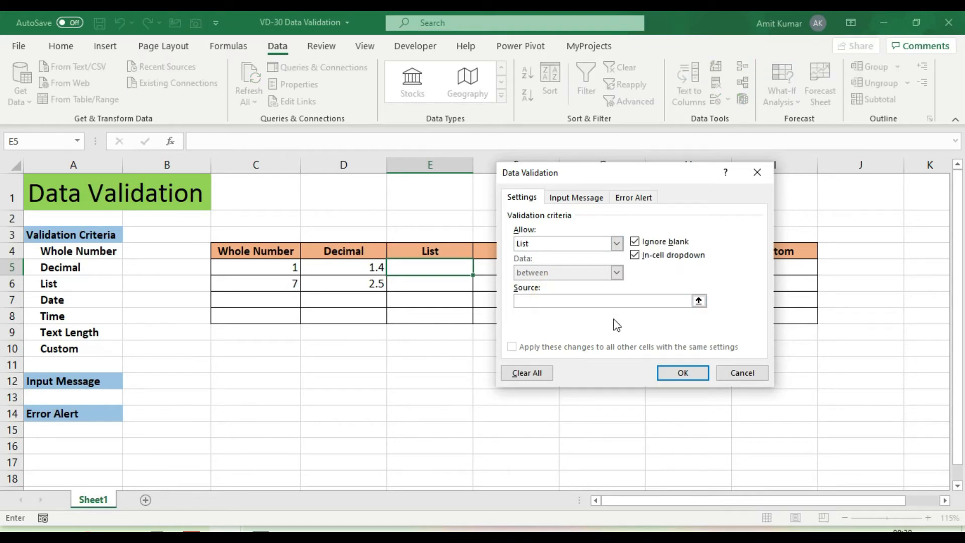
type("A,B,C")
left_click(681, 371)
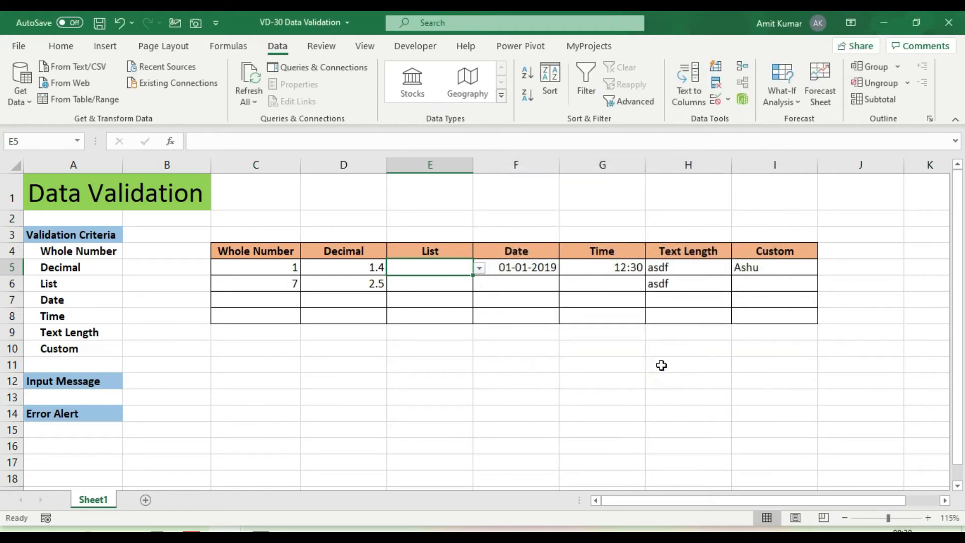
Examine the choices offered by the drop-down list in cell E5 without picking one
left_click(479, 268)
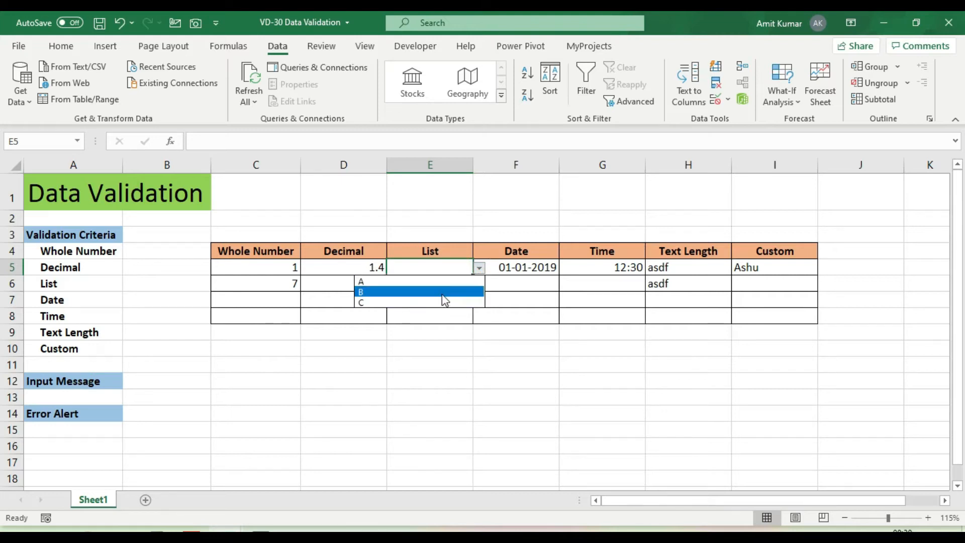
key("Escape")
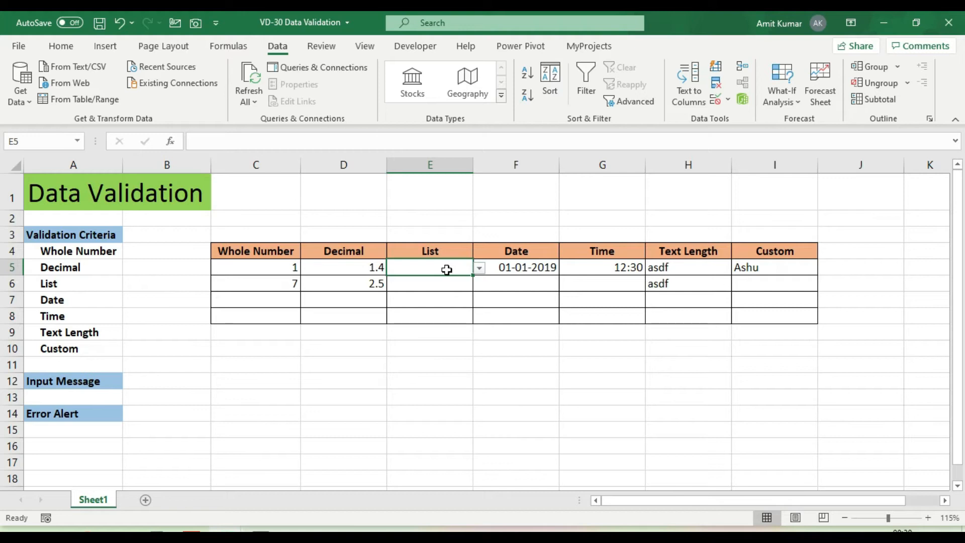
key("Return")
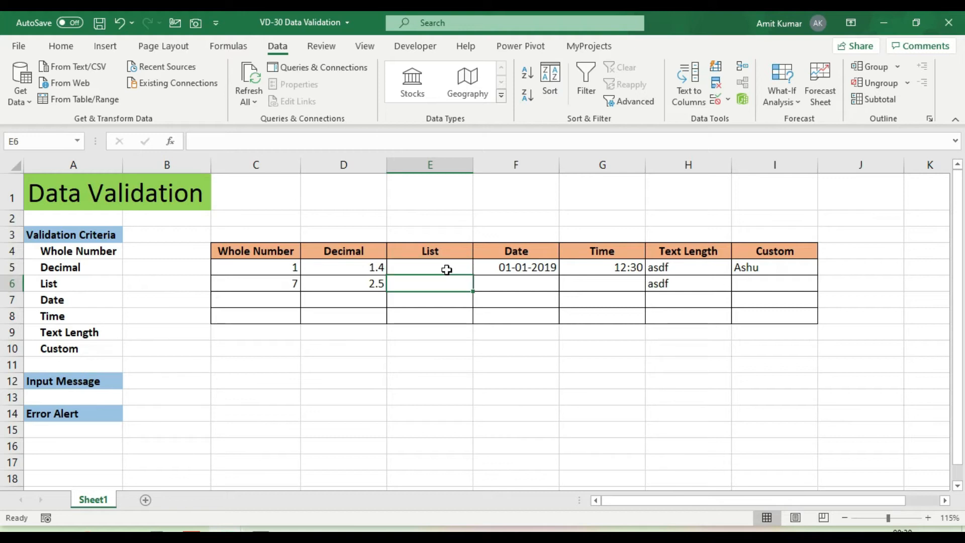
Copy cell E5 and paste only its validation into cells E6:E8 of the List column
left_click(447, 270)
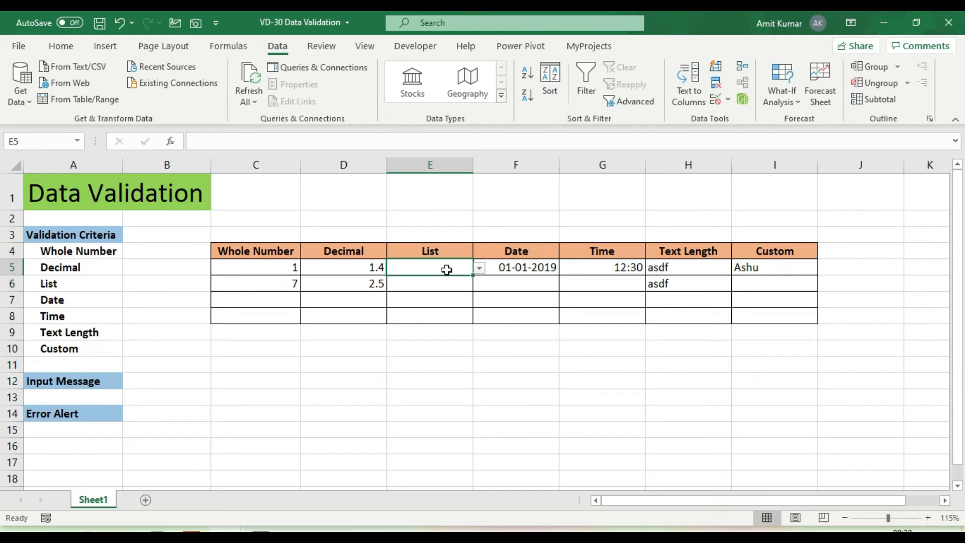
left_click(424, 269)
key("ctrl+c")
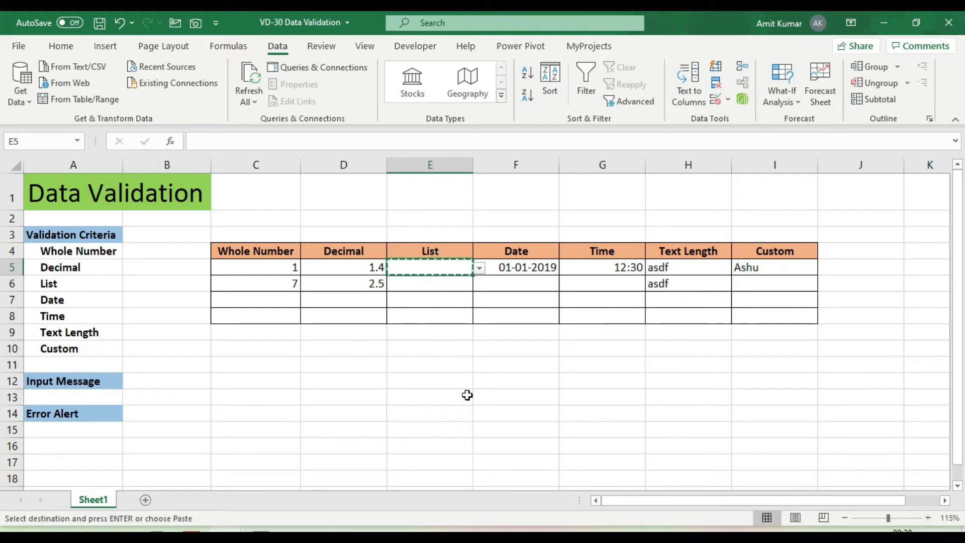
left_click(450, 287)
left_click_drag(448, 297, 448, 314)
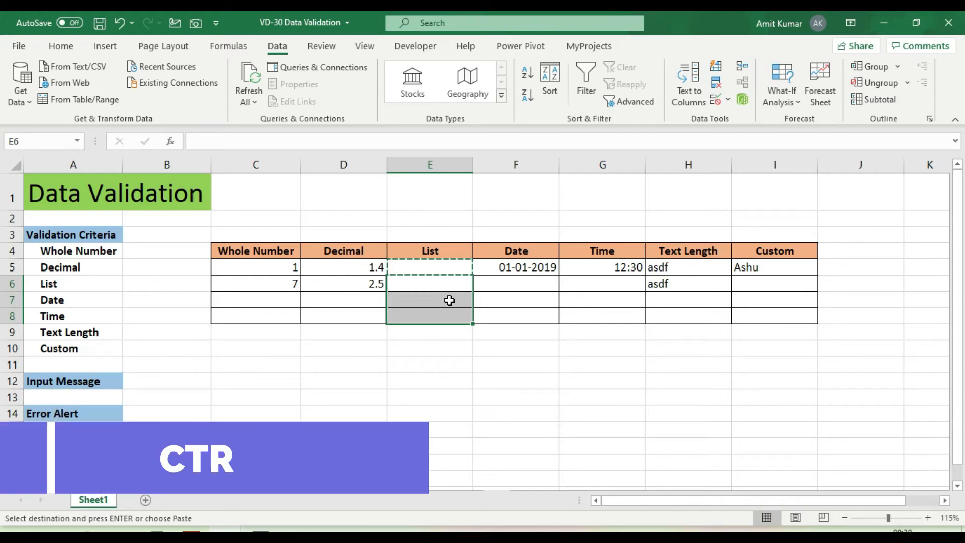
key("ctrl+alt+v")
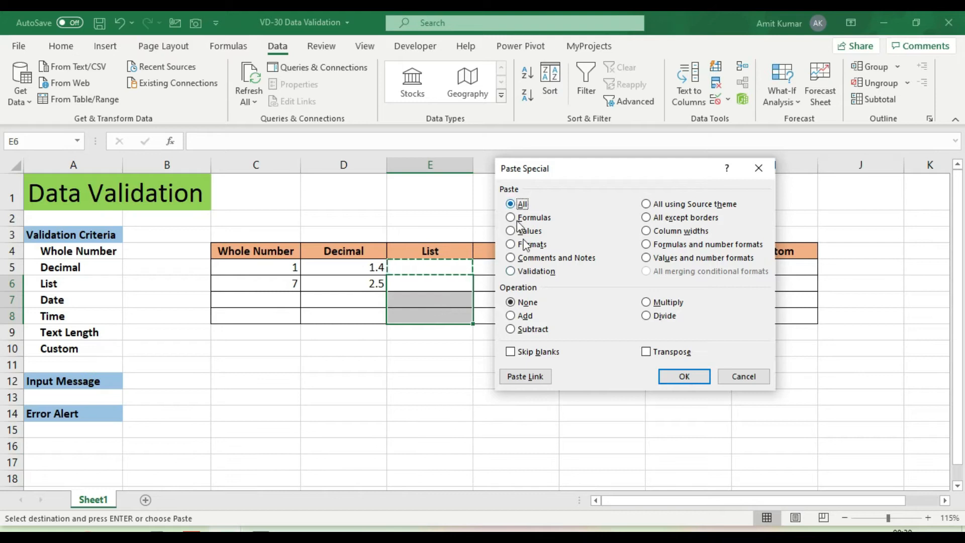
left_click(535, 274)
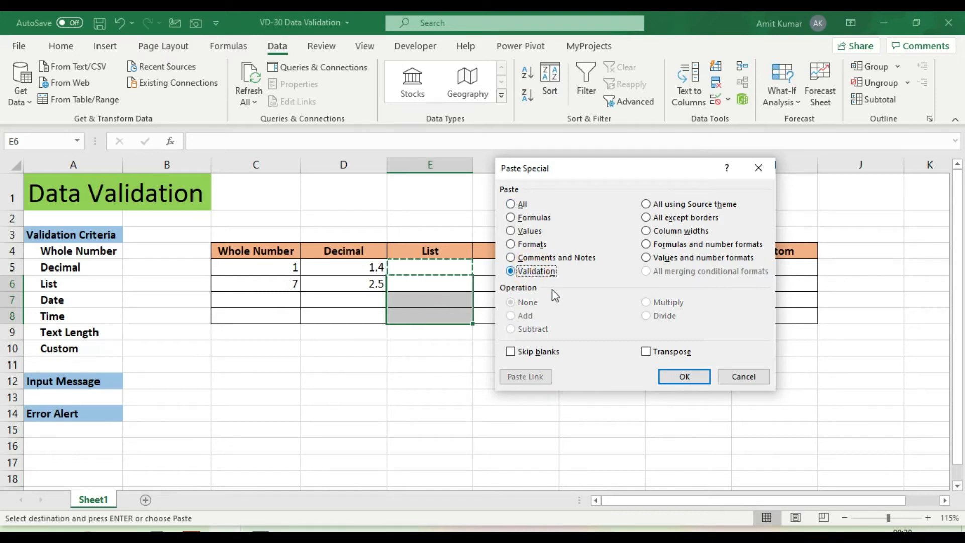
left_click(685, 377)
Check cells E7 and E8 for the copied validation, examining the drop-down choices in E8 without picking one
left_click(535, 370)
left_click(449, 300)
left_click(445, 316)
left_click(480, 316)
left_click(480, 317)
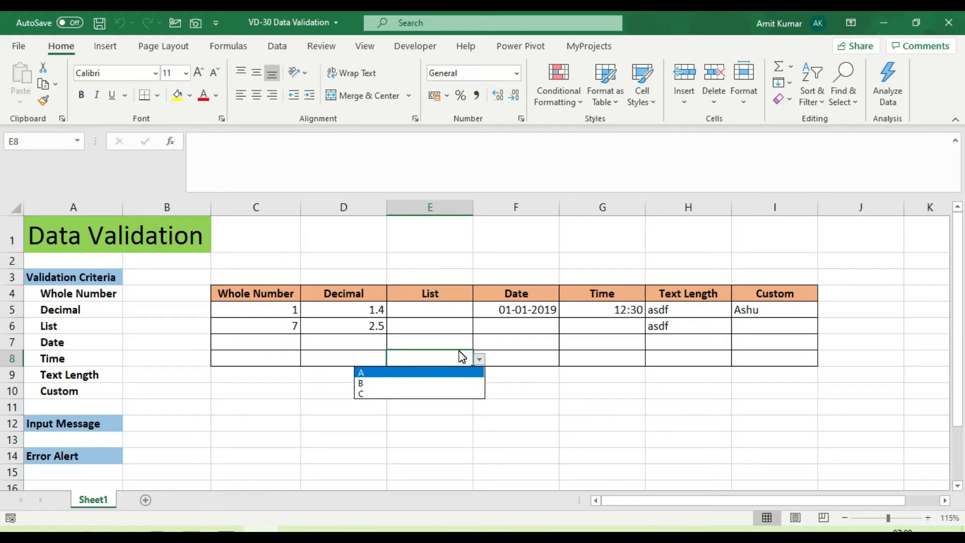
left_click(345, 393)
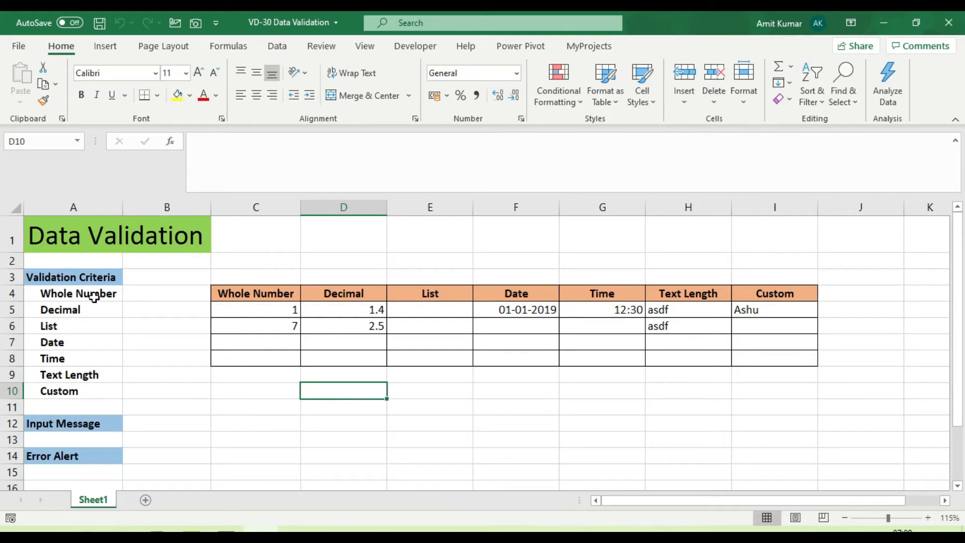
left_click_drag(81, 294, 78, 390)
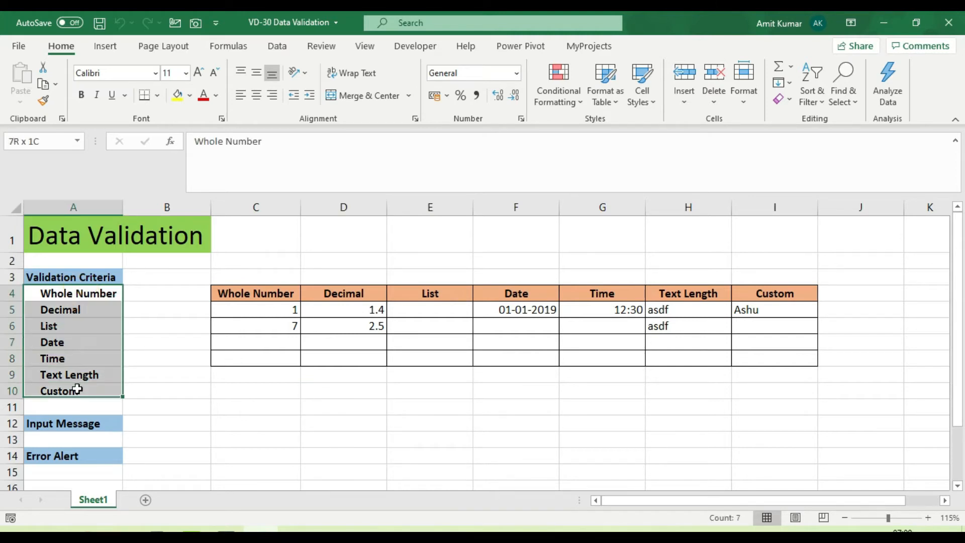
left_click(342, 391)
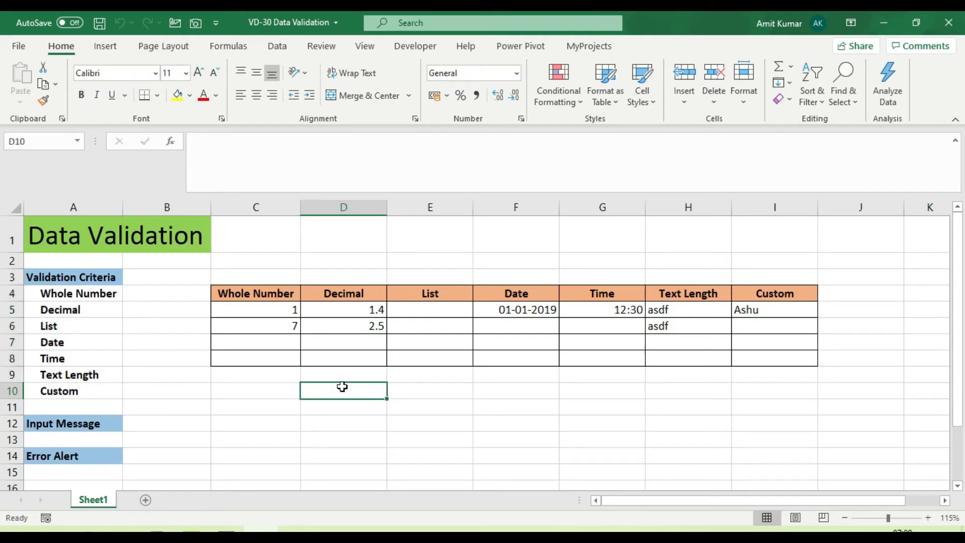
Apply a List data validation rule to cell D10 using the criteria names in A4:A10 as the source
key("alt+d")
key("l")
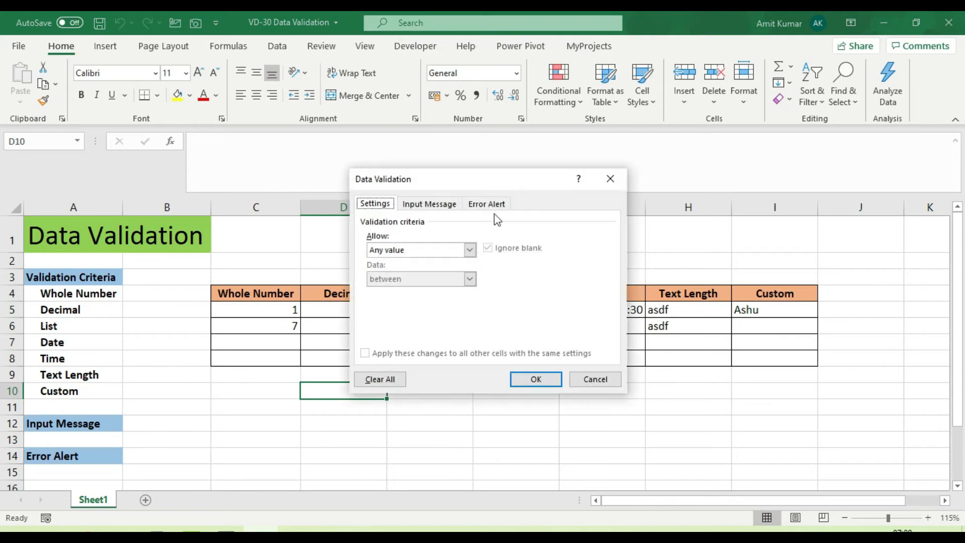
left_click_drag(465, 182, 508, 228)
left_click(454, 295)
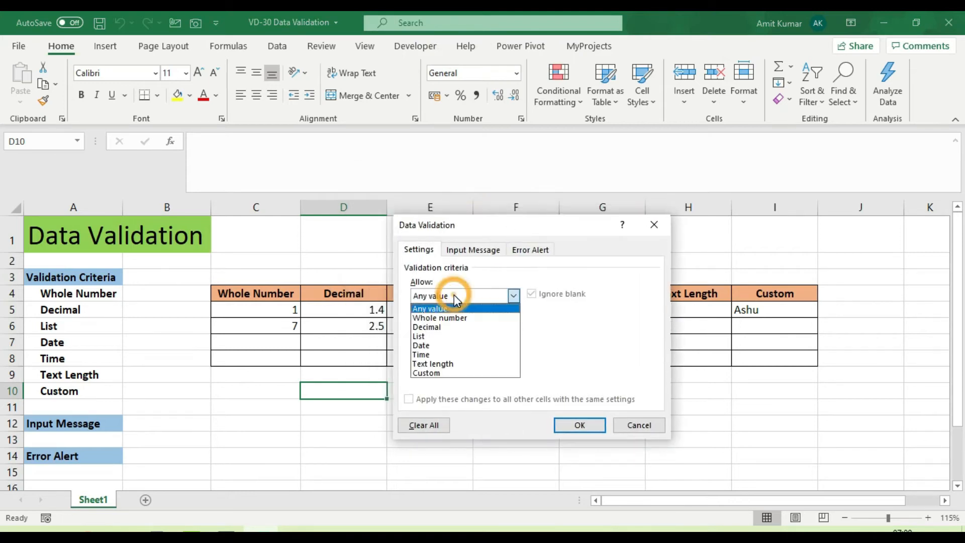
left_click(443, 341)
left_click(430, 353)
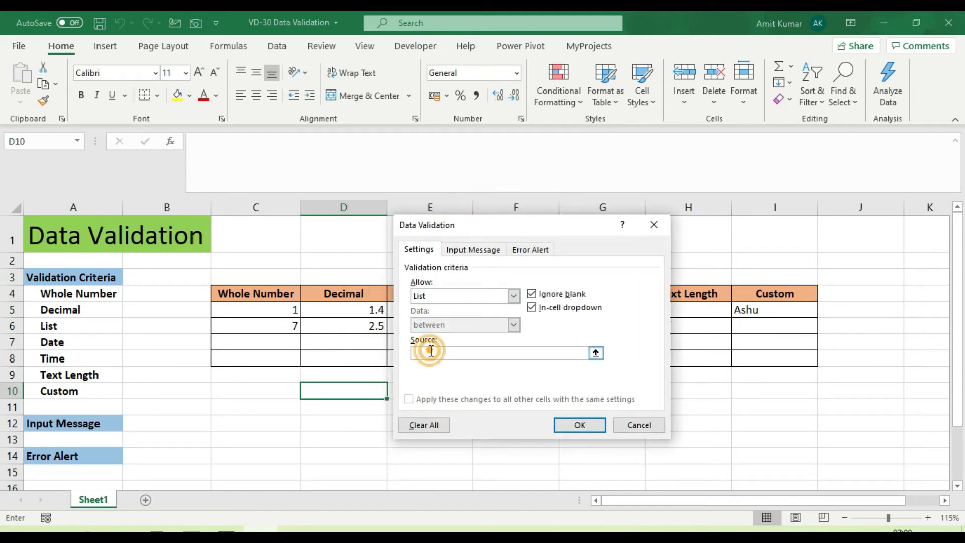
left_click_drag(90, 296, 82, 392)
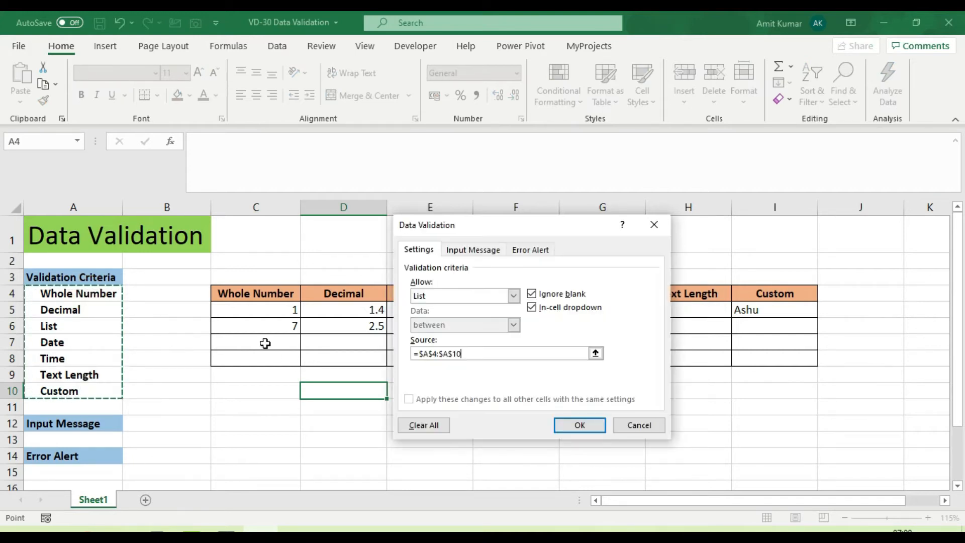
left_click(558, 431)
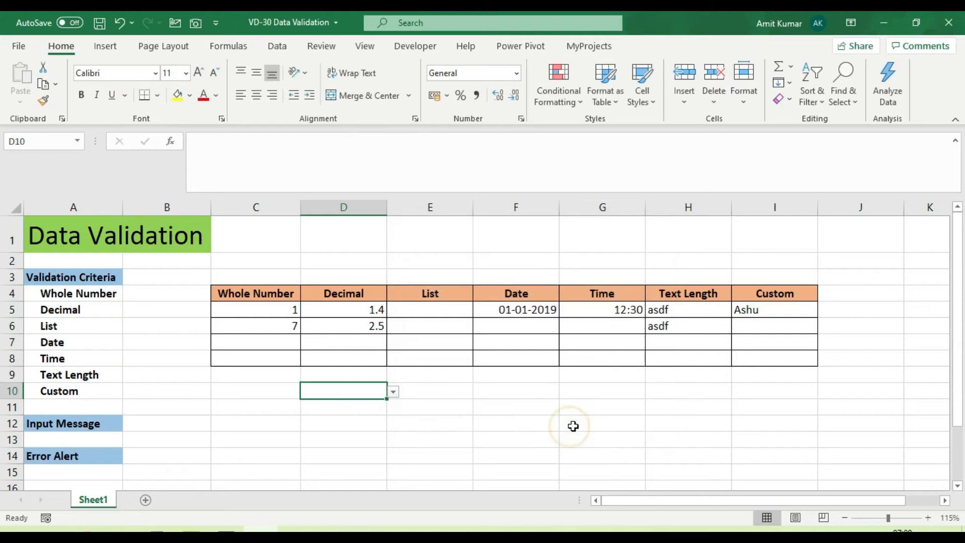
Test the drop-down list in cell D10 by choosing Date and then changing the choice to Text Length
left_click(394, 392)
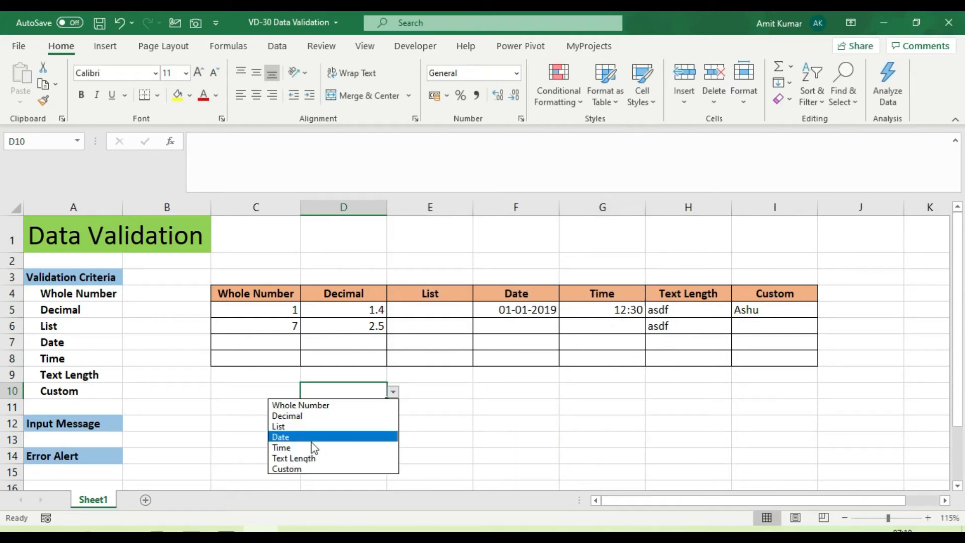
left_click(340, 438)
left_click(394, 392)
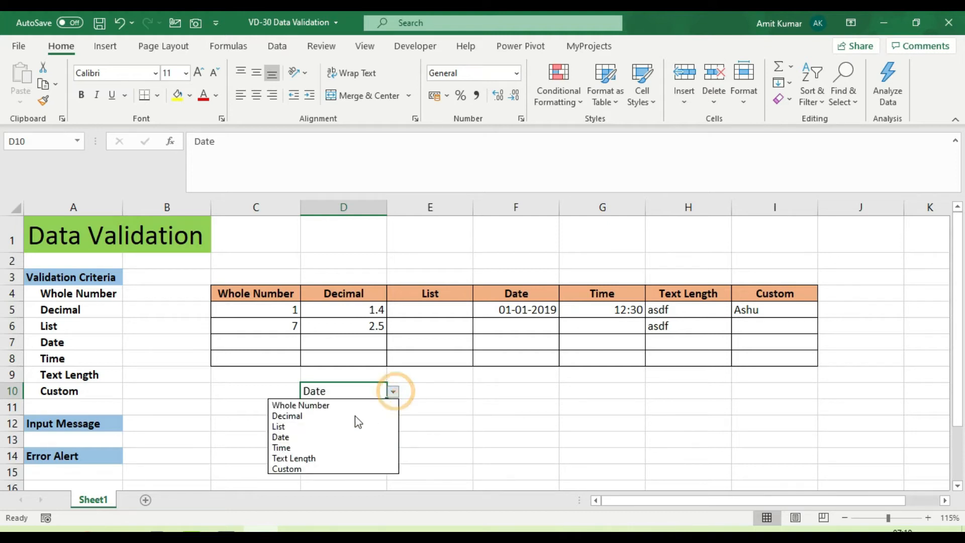
left_click(307, 456)
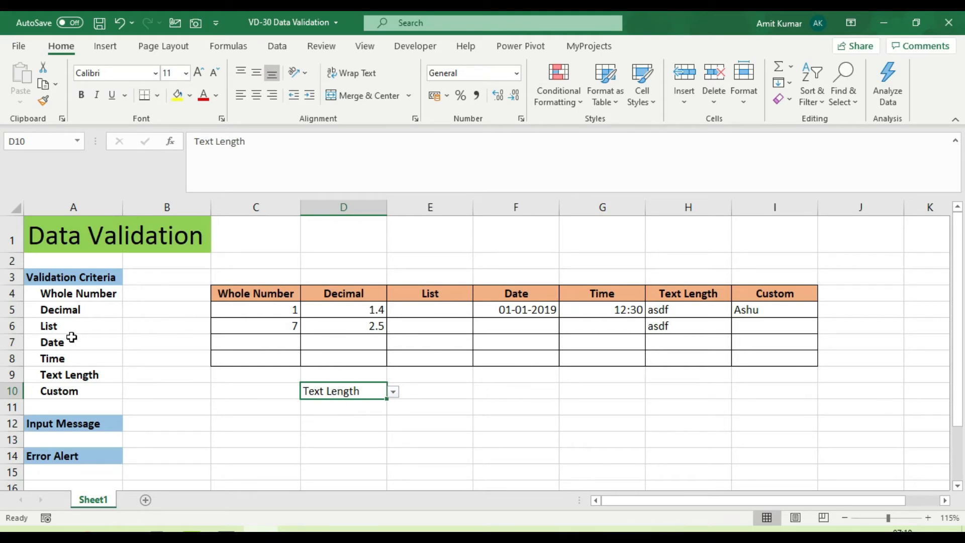
Enter "new option" in cell A11, directly below the existing criteria names
left_click(79, 408)
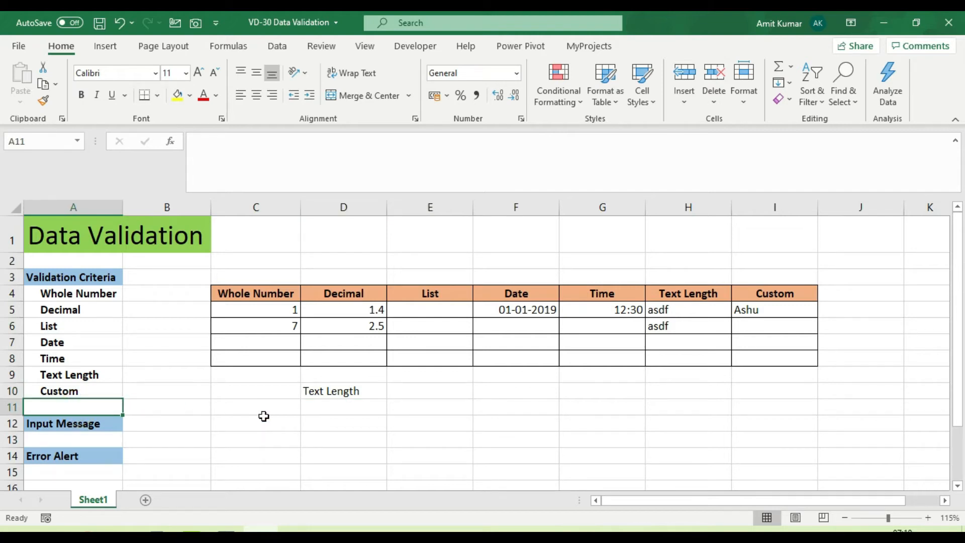
type("new option")
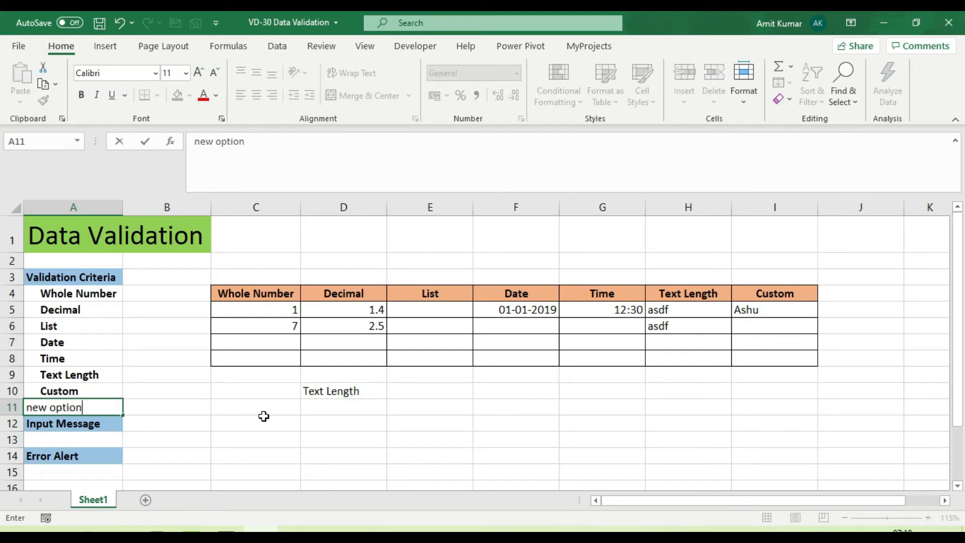
key("Return")
Check whether the drop-down list in cell D10 includes the entry from A11, without picking a choice
left_click(356, 392)
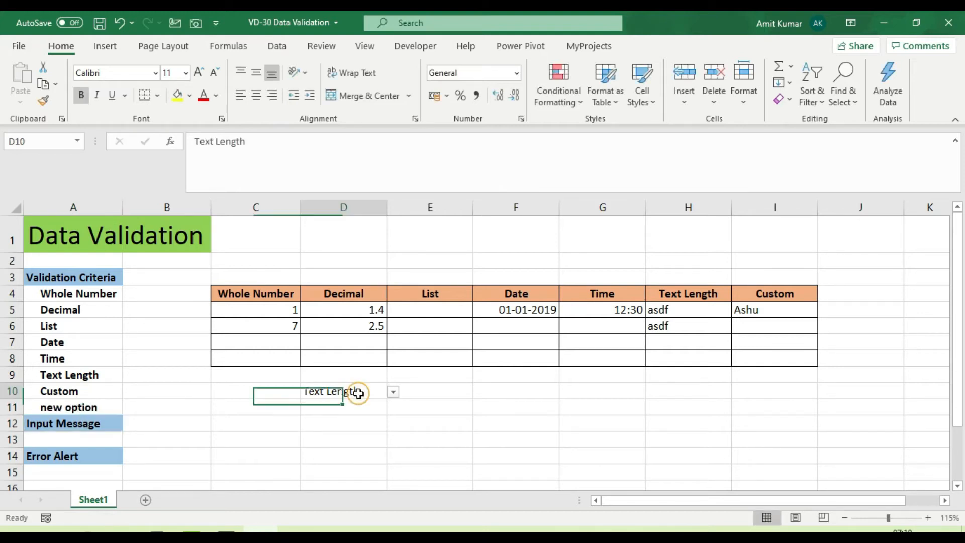
left_click(393, 391)
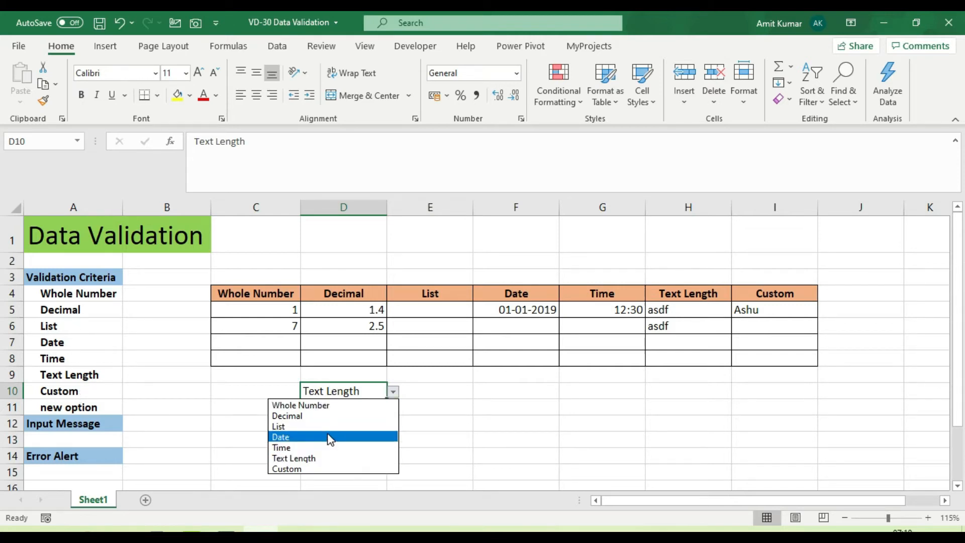
key("Escape")
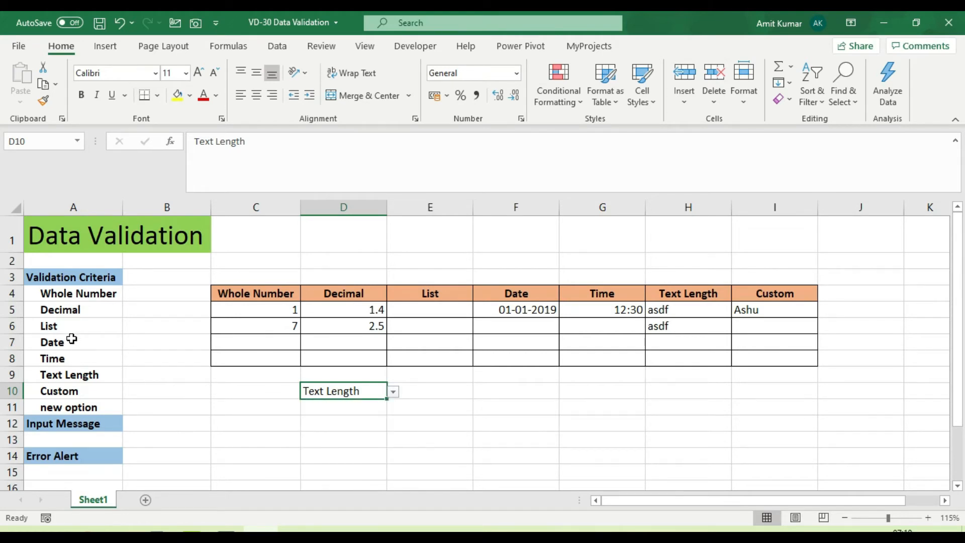
left_click(366, 393)
Add a new worksheet and rename it Validation
left_click(145, 500)
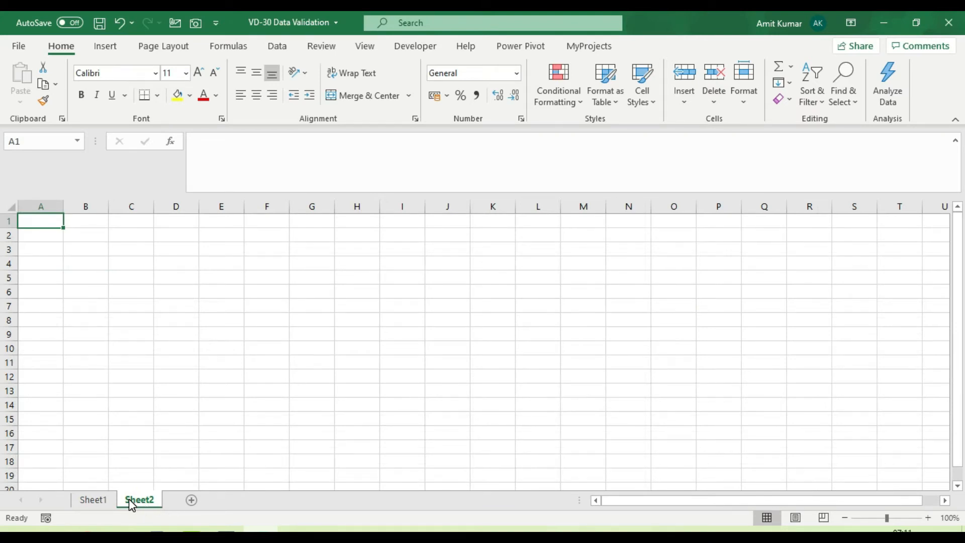
double_click(129, 499)
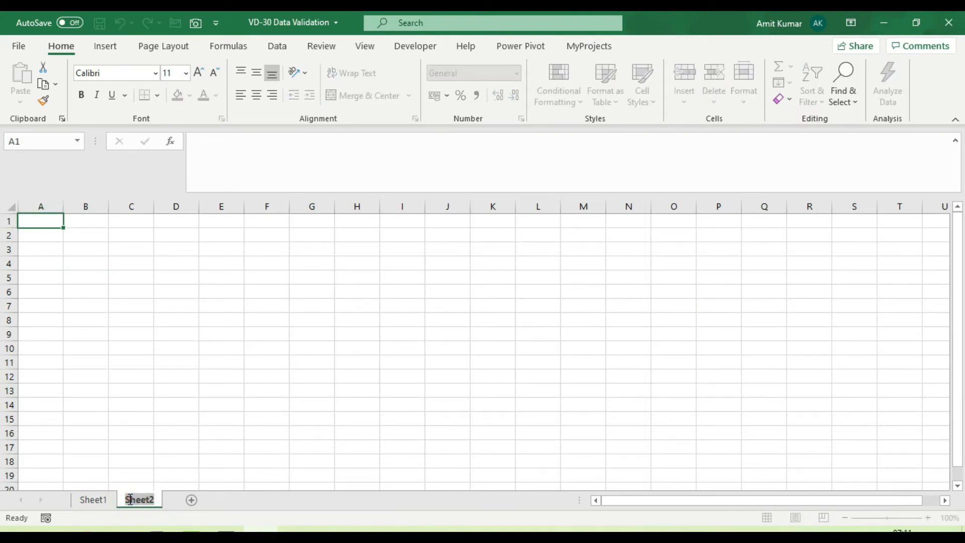
type("Validation")
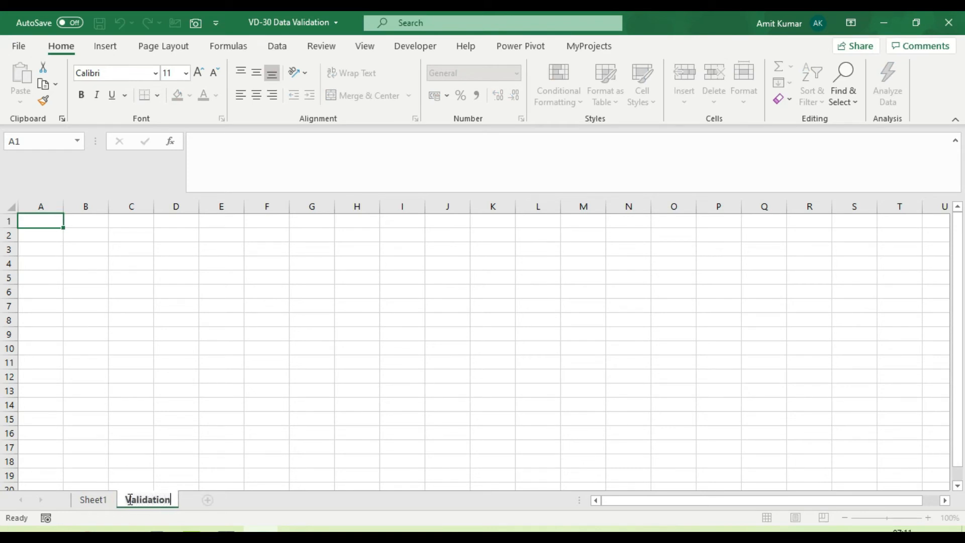
key("Return")
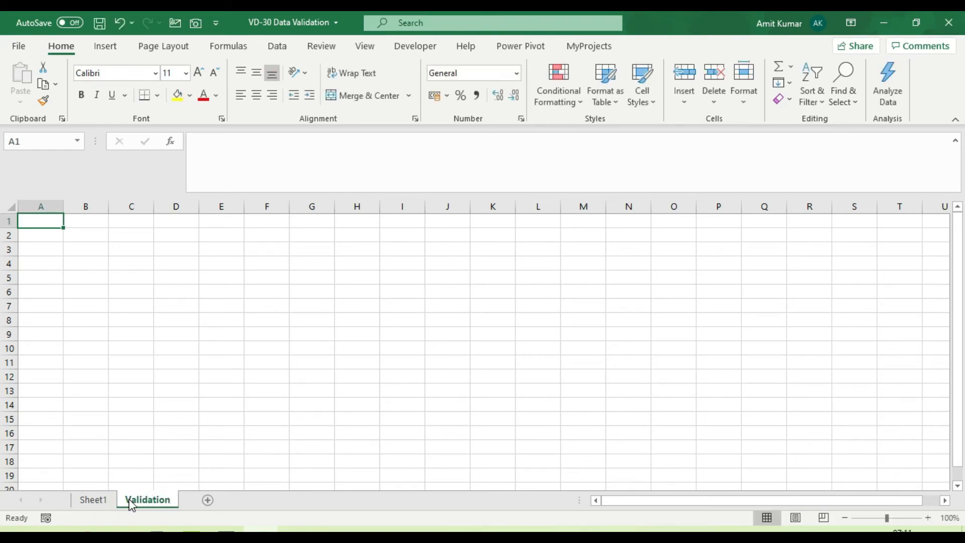
Copy A3:A9 from Sheet1 into the Validation sheet starting at A1, and fit column A to its contents
left_click(100, 500)
left_click_drag(80, 280, 80, 374)
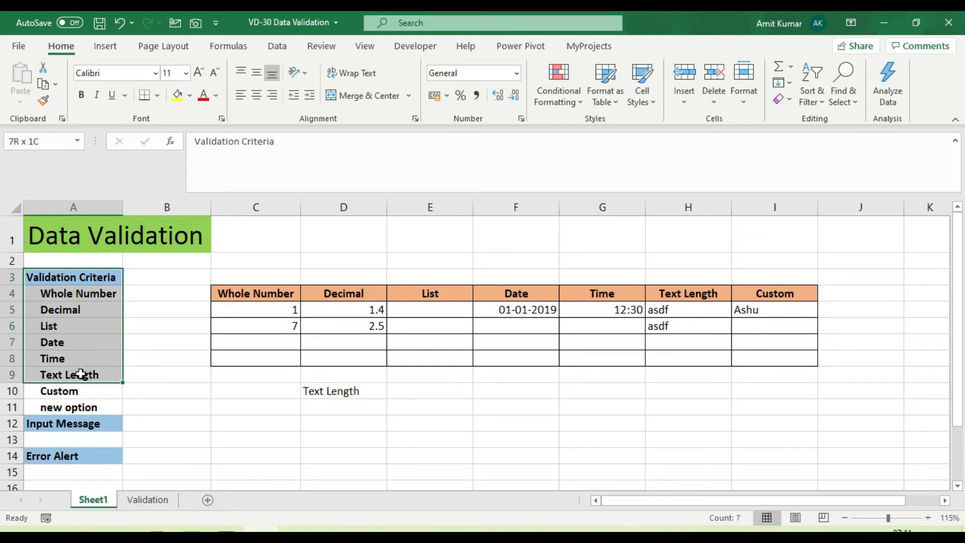
key("ctrl+c")
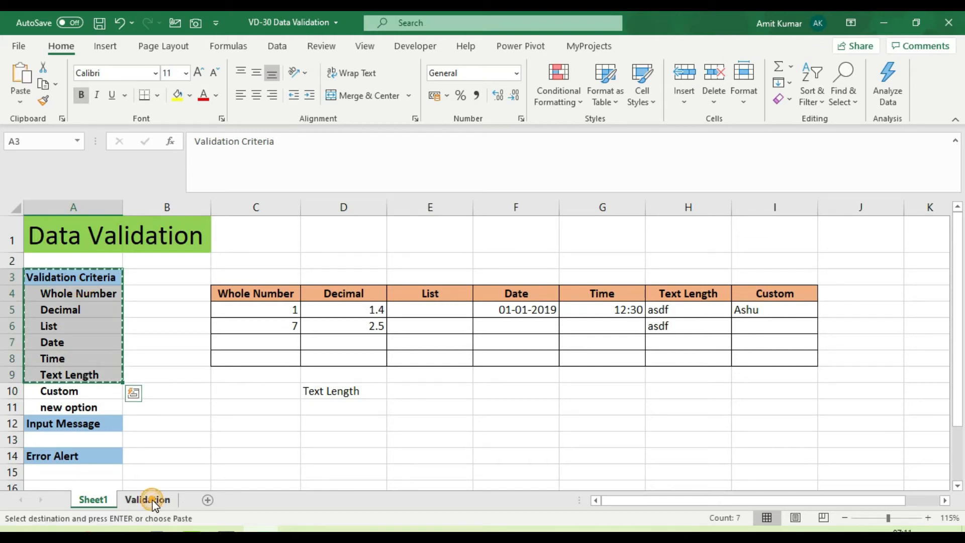
left_click(153, 500)
key("Return")
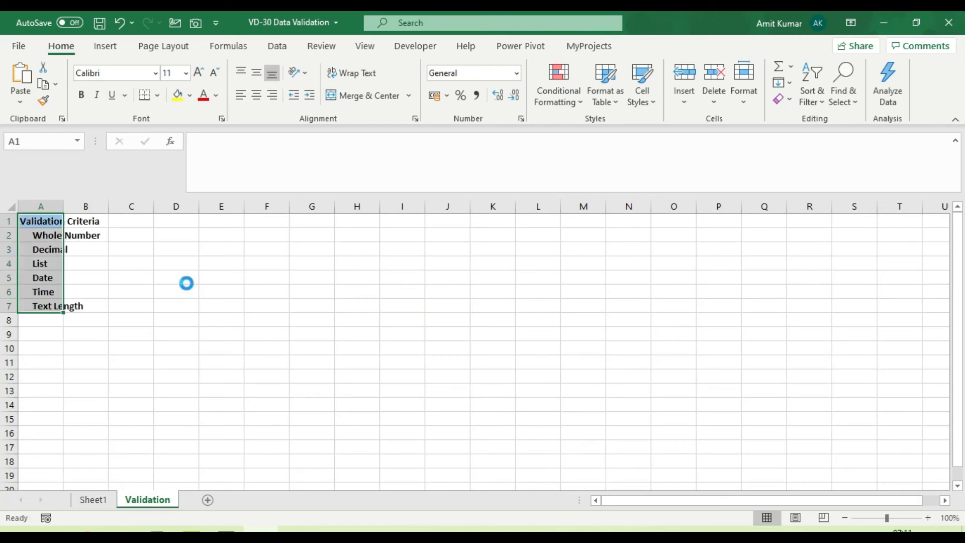
double_click(59, 206)
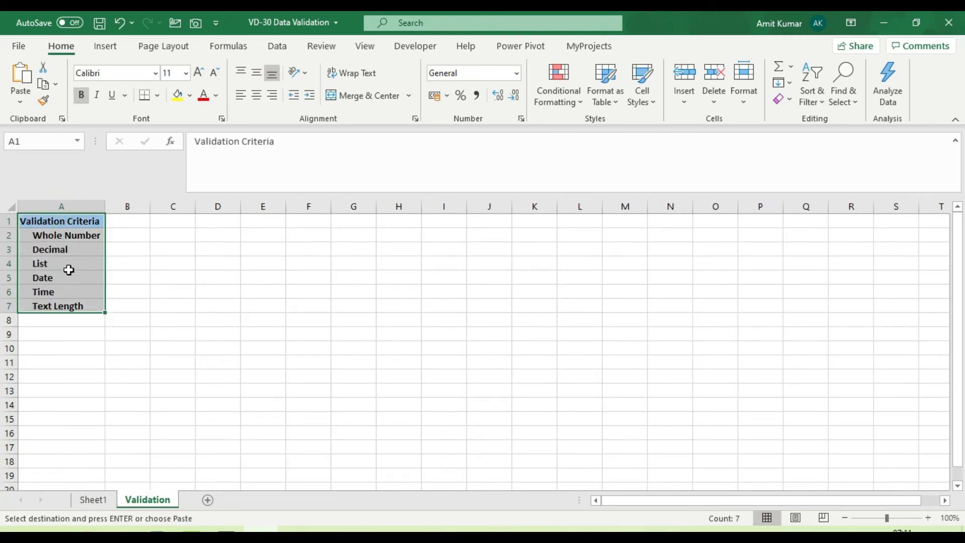
Convert the pasted range A1:A7 into a table with a header row and clear its table style
key("ctrl+t")
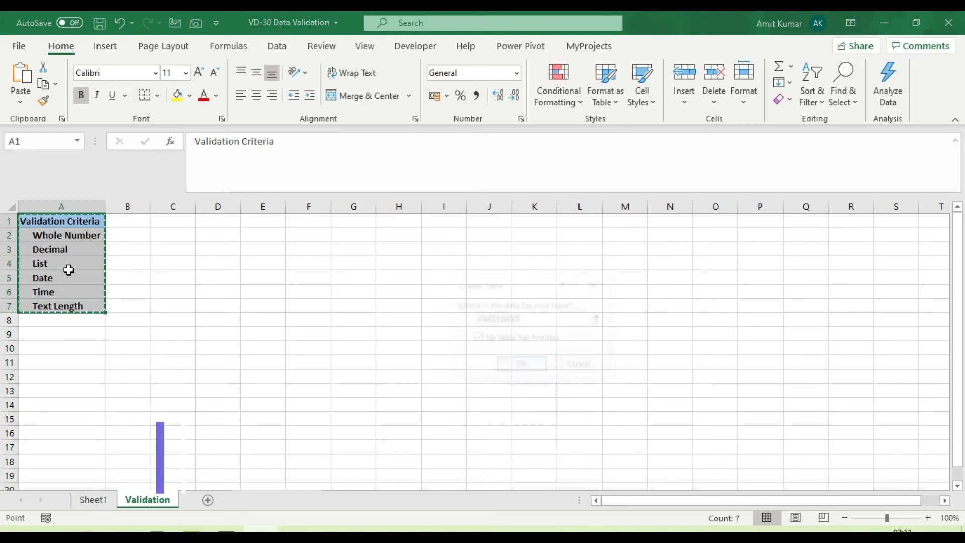
left_click(528, 368)
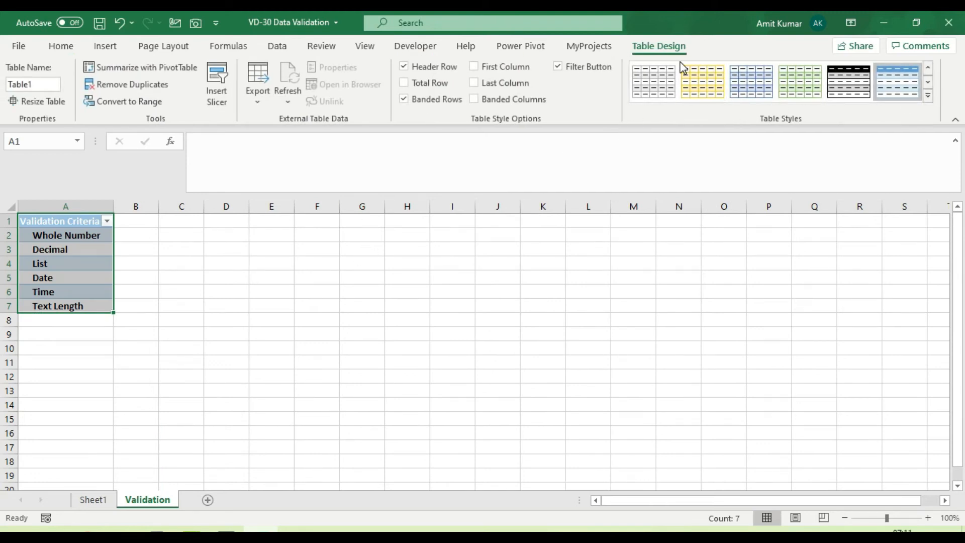
left_click(928, 95)
left_click(651, 452)
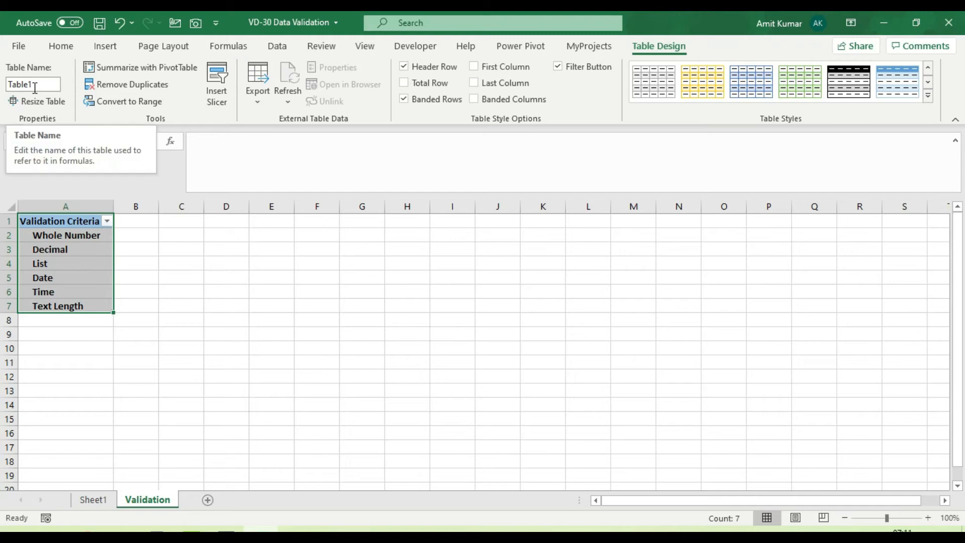
left_click(148, 246)
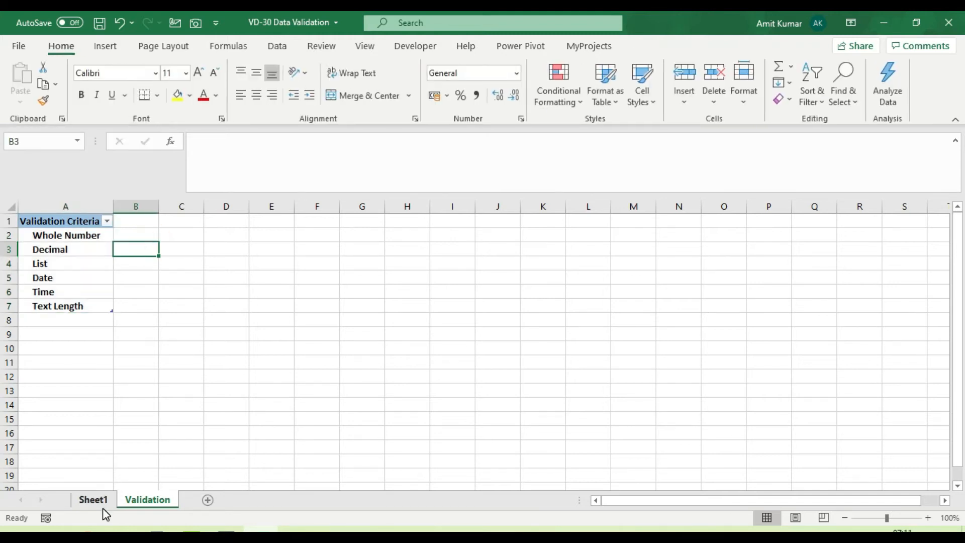
Apply a List data validation rule to cell E10 on Sheet1 with =Validation!$A$2:$A$7 as the source
left_click(96, 500)
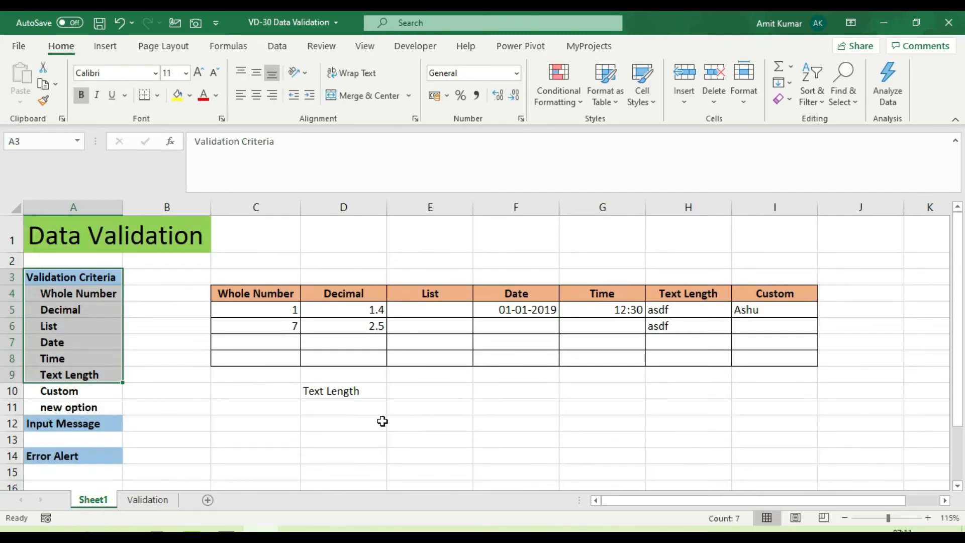
left_click(429, 392)
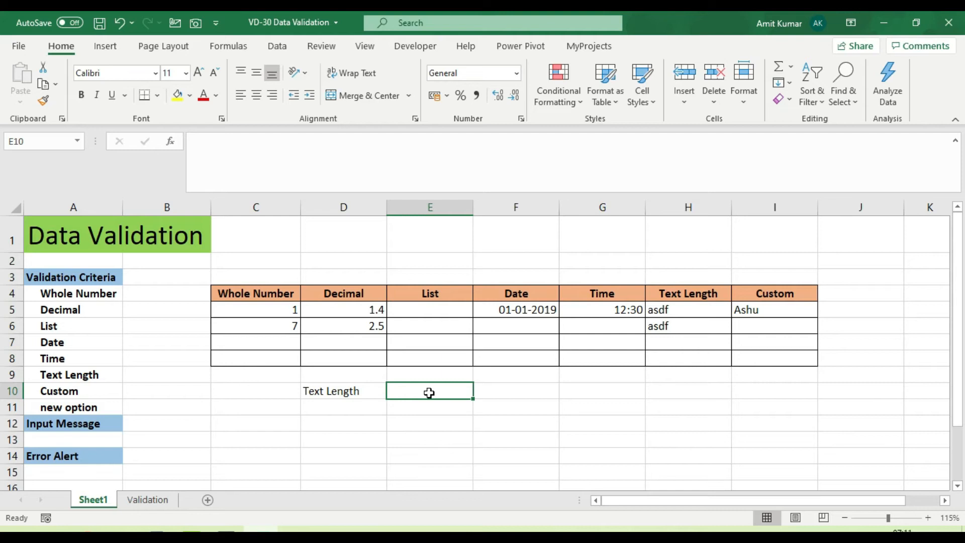
key("alt+d")
key("l")
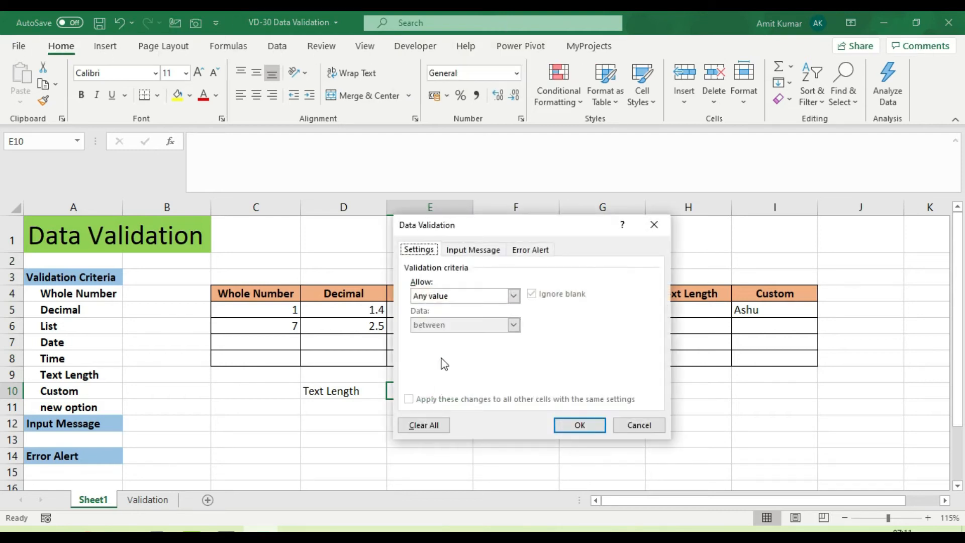
left_click(454, 297)
left_click(447, 337)
left_click(452, 355)
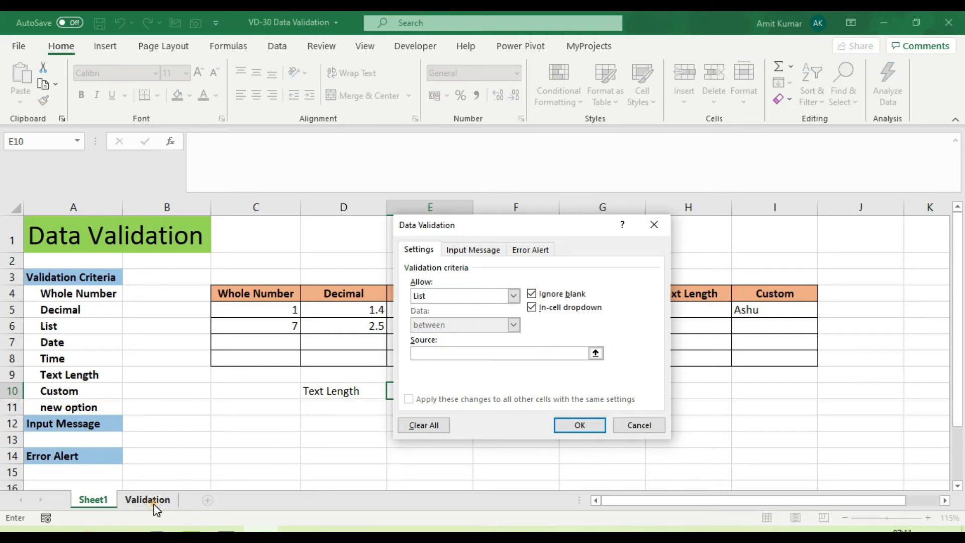
left_click(154, 505)
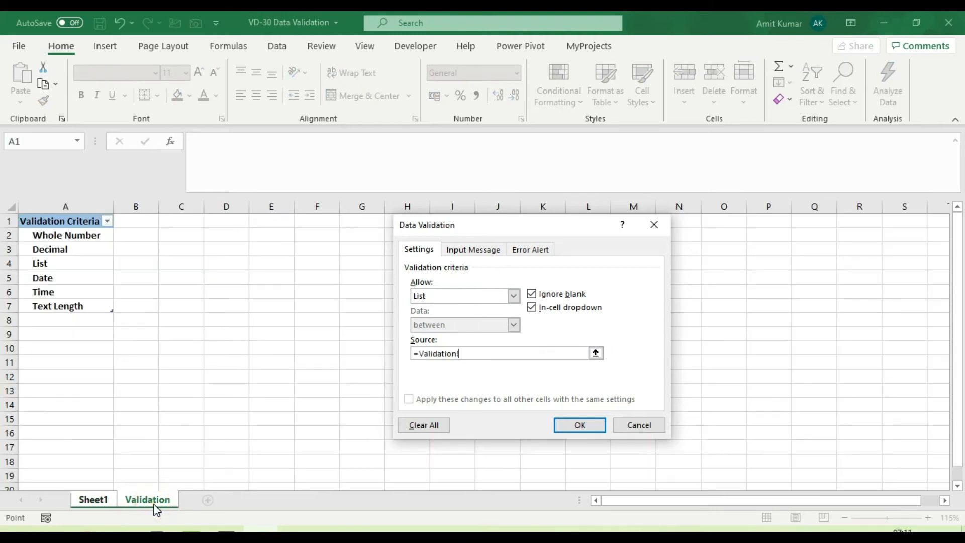
left_click(68, 214)
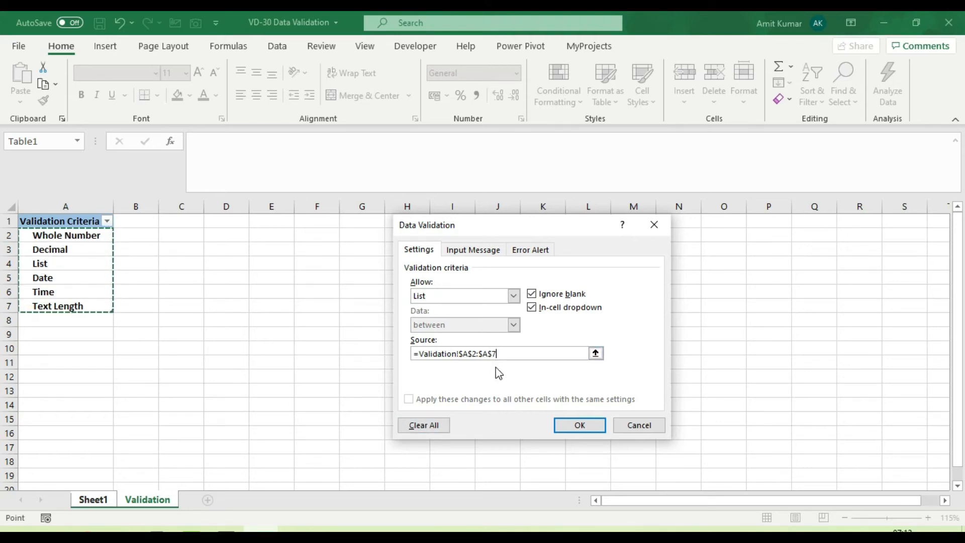
left_click(579, 425)
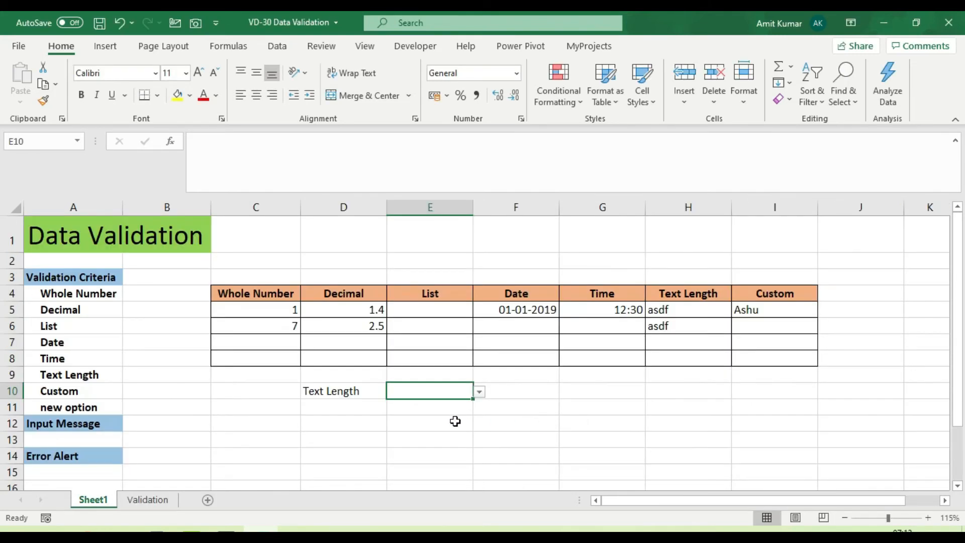
Choose Time from the drop-down list in cell E10 and switch to the Validation sheet
left_click(479, 392)
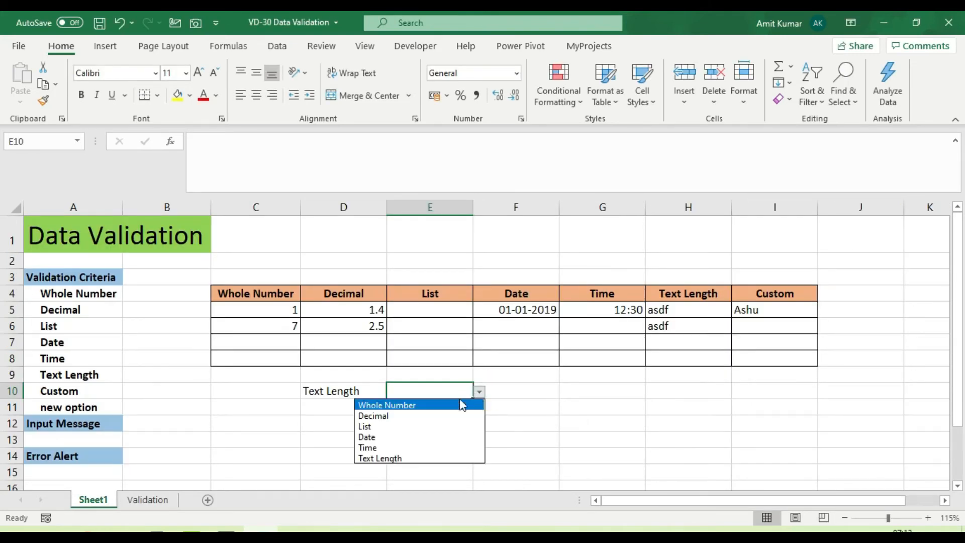
left_click(393, 447)
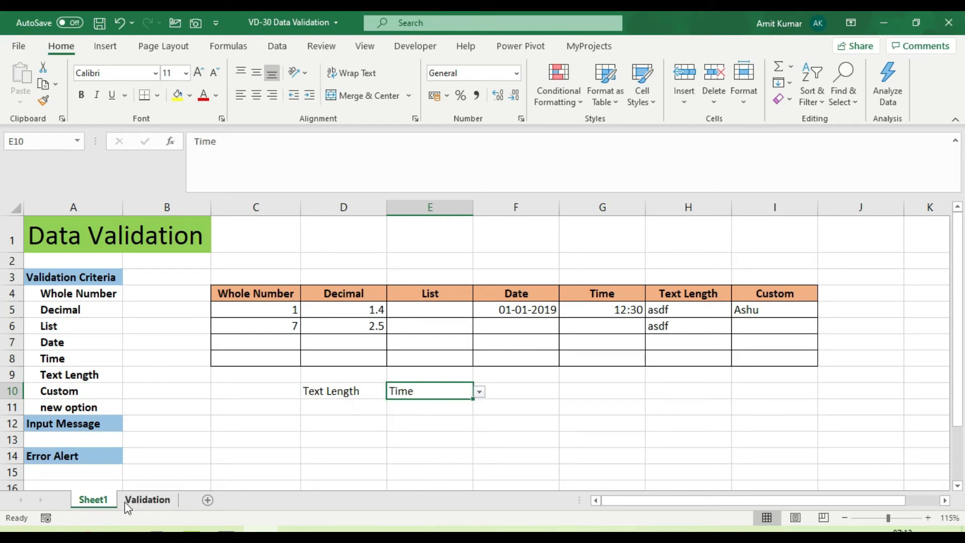
left_click(159, 502)
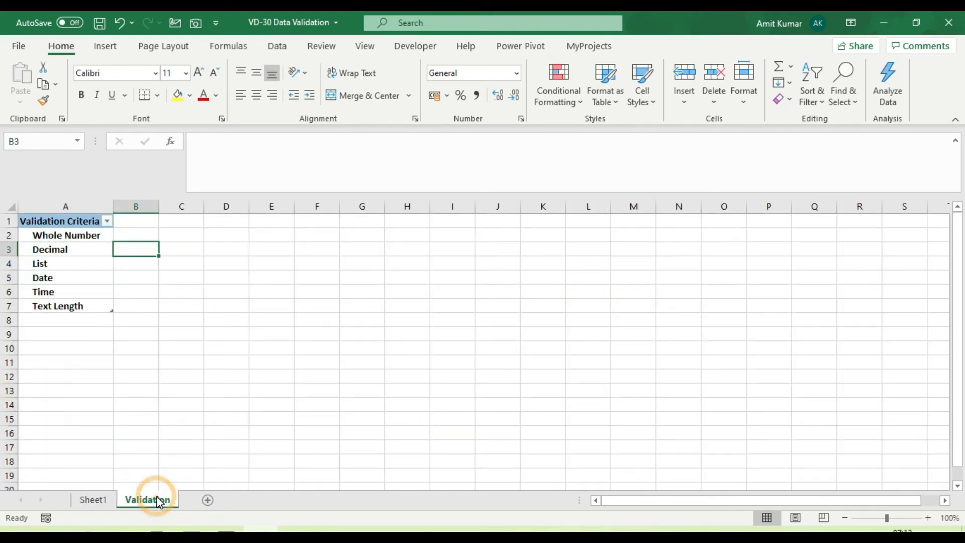
Add "New option" to the table in cell A8 of the Validation sheet and choose it from the drop-down in Sheet1 cell E10
left_click(48, 320)
type("New option")
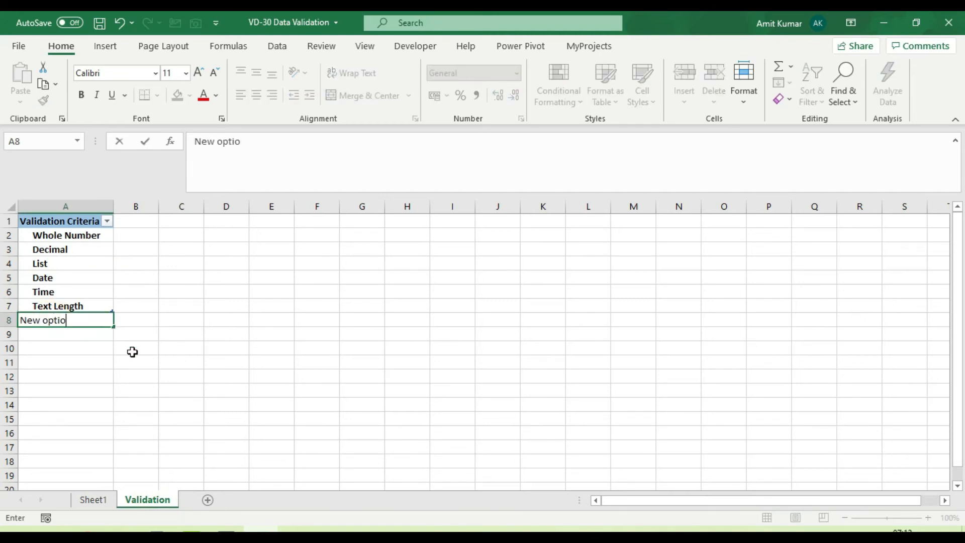
key("Return")
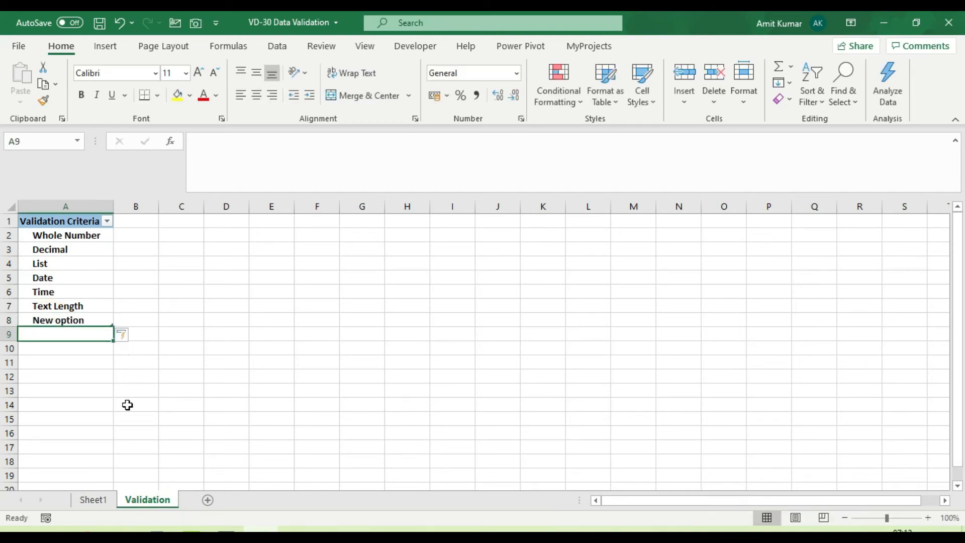
left_click(100, 504)
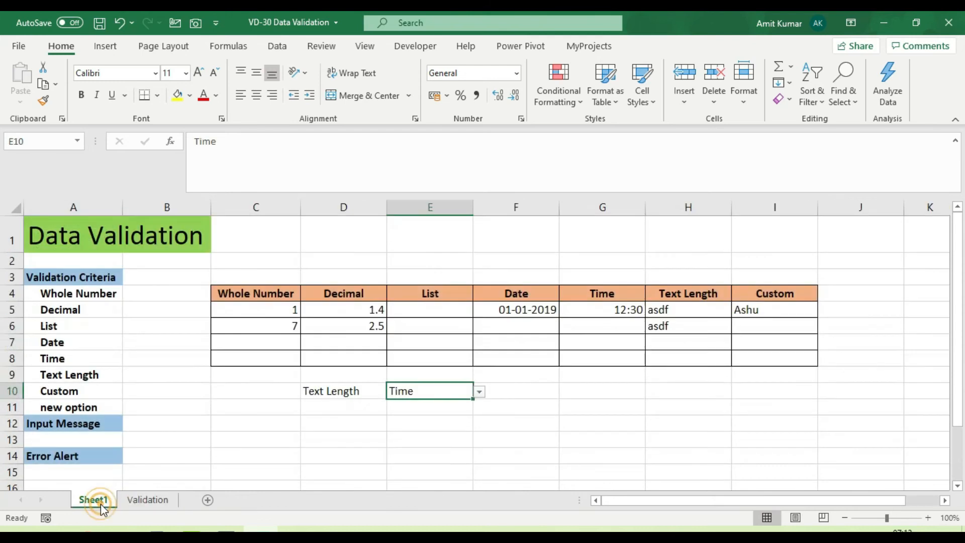
left_click(480, 392)
left_click(404, 470)
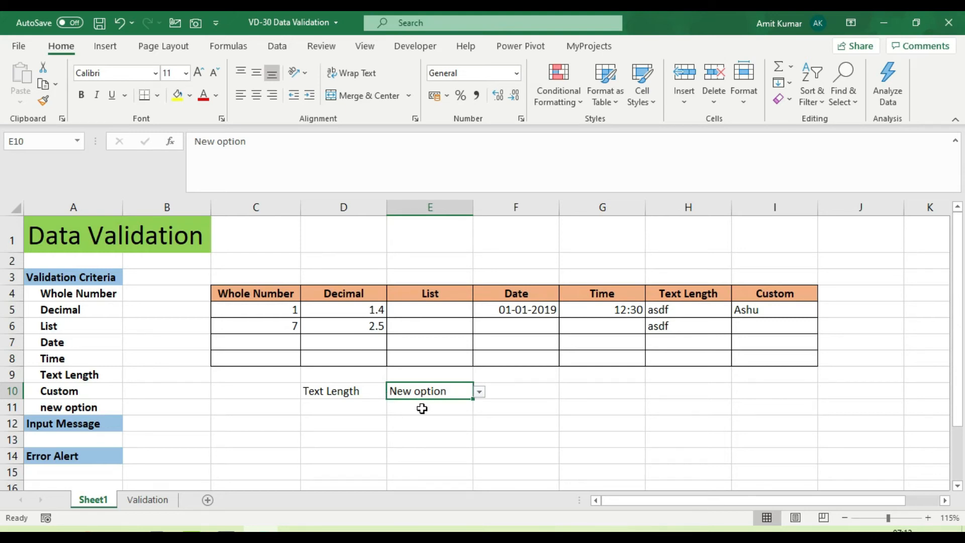
Hide the Validation sheet
left_click(148, 499)
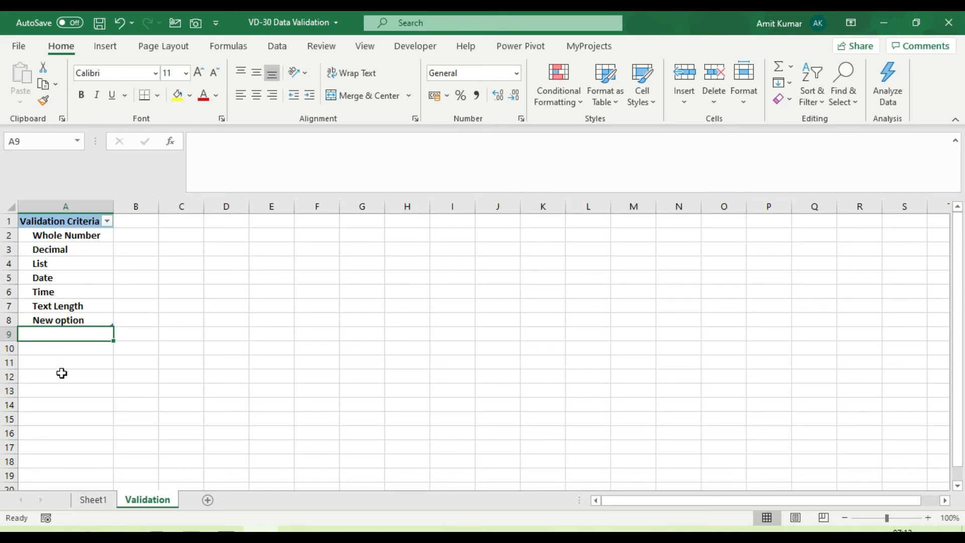
left_click(94, 501)
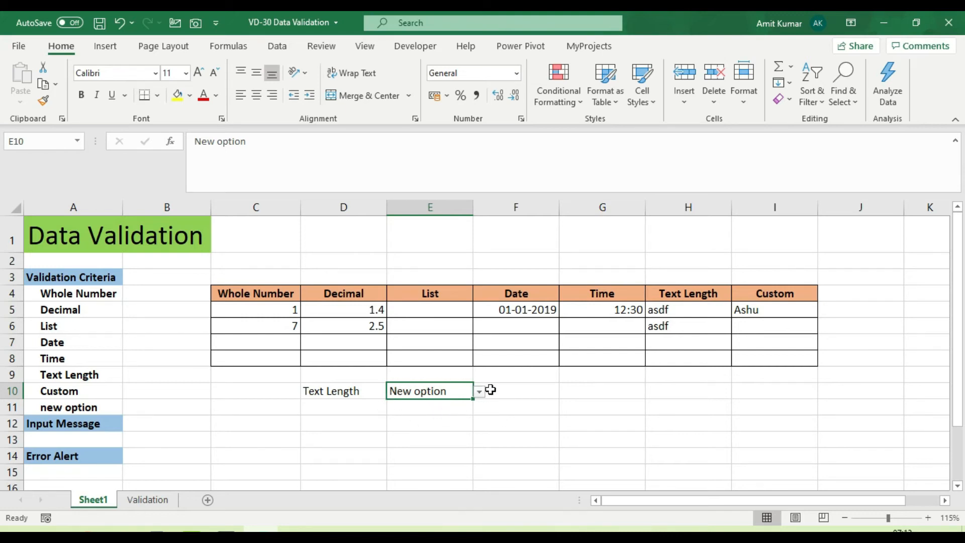
left_click(153, 498)
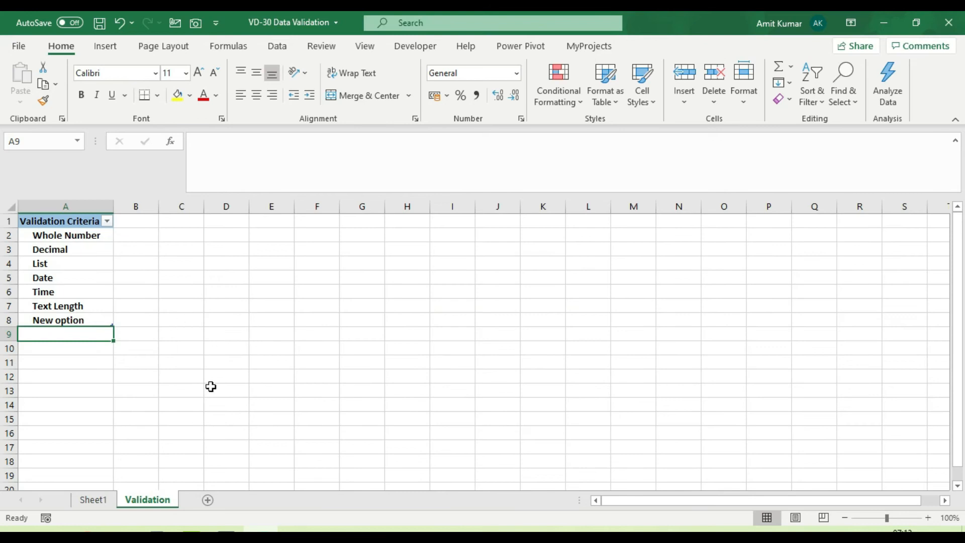
right_click(148, 501)
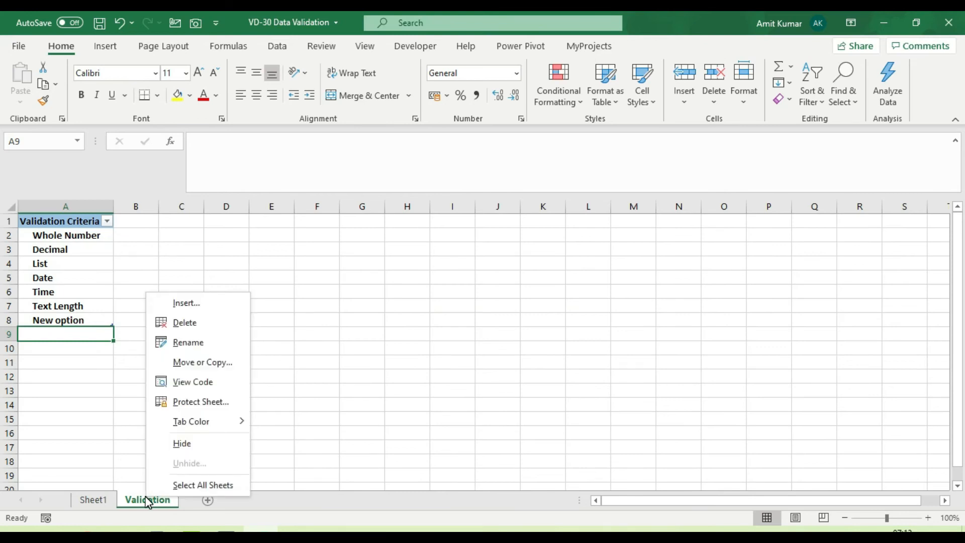
left_click(193, 436)
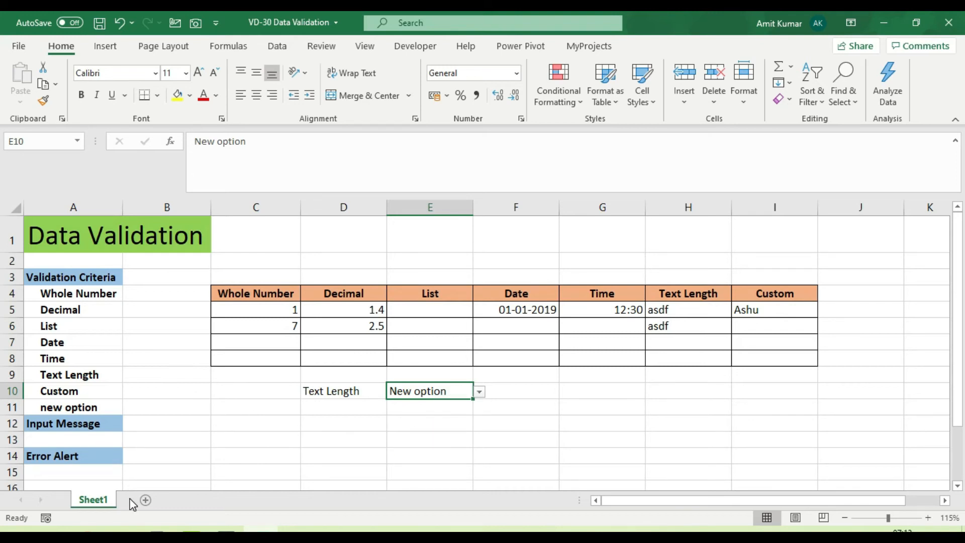
Unhide the Validation sheet and return to Sheet1
right_click(88, 499)
left_click(136, 469)
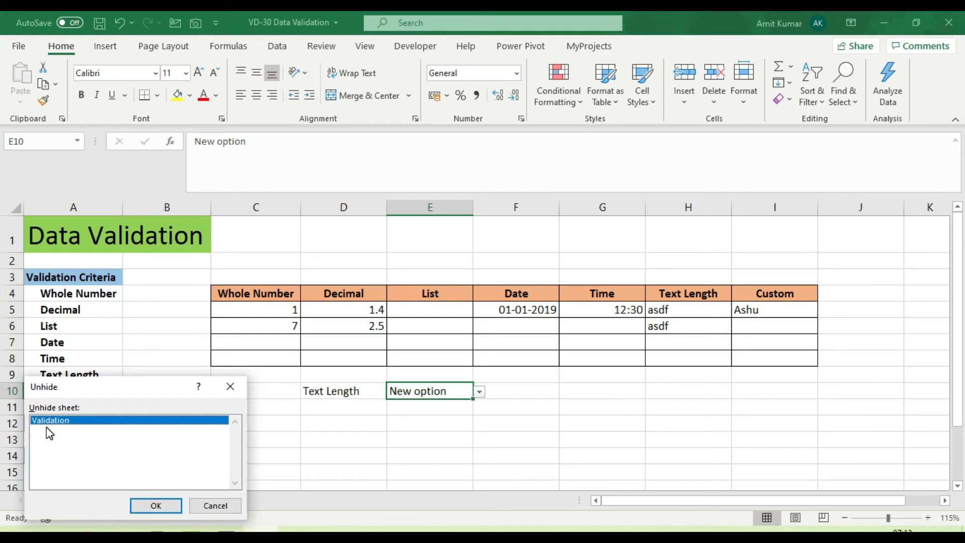
left_click(163, 507)
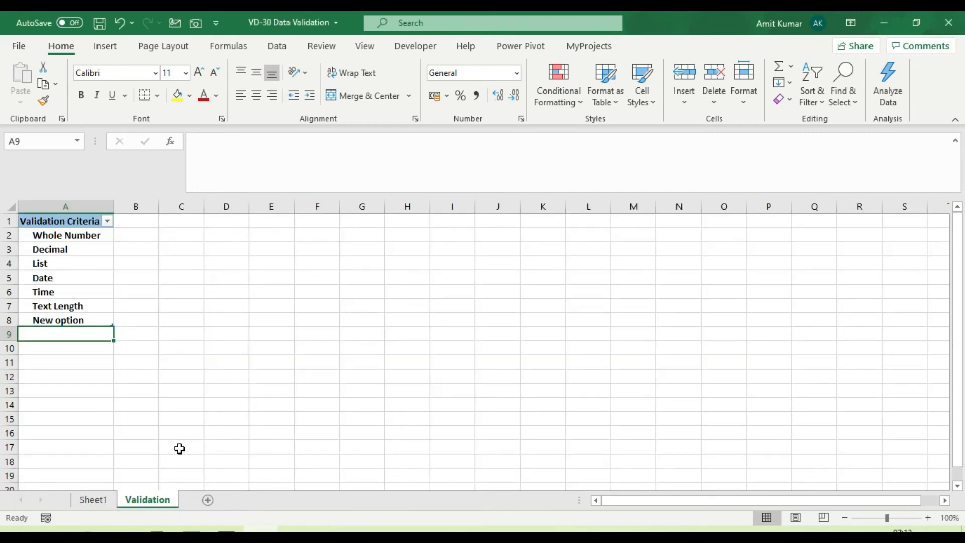
left_click(93, 500)
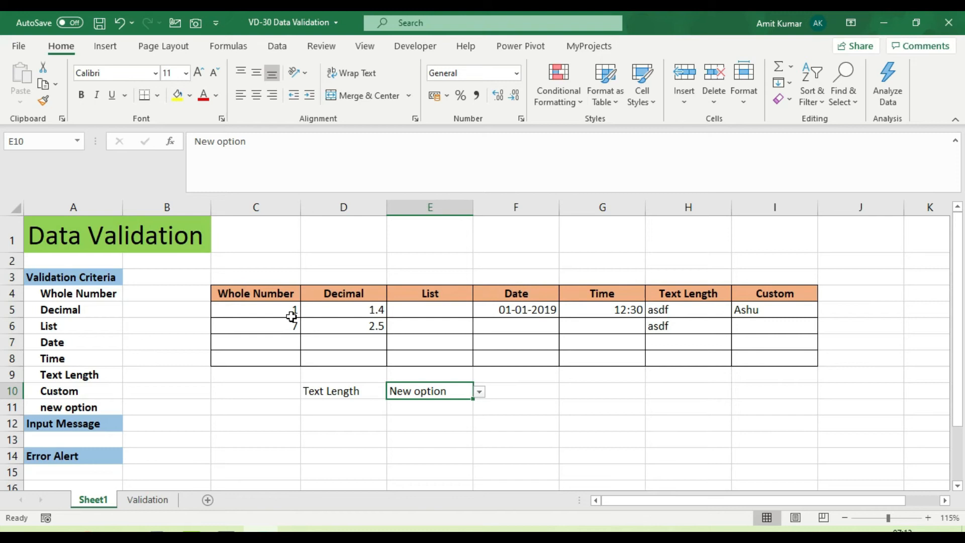
Add an input message to cell E10's data validation with the title "Select data from dropdown" and the message "please select"
key("alt+a")
key("v")
key("v")
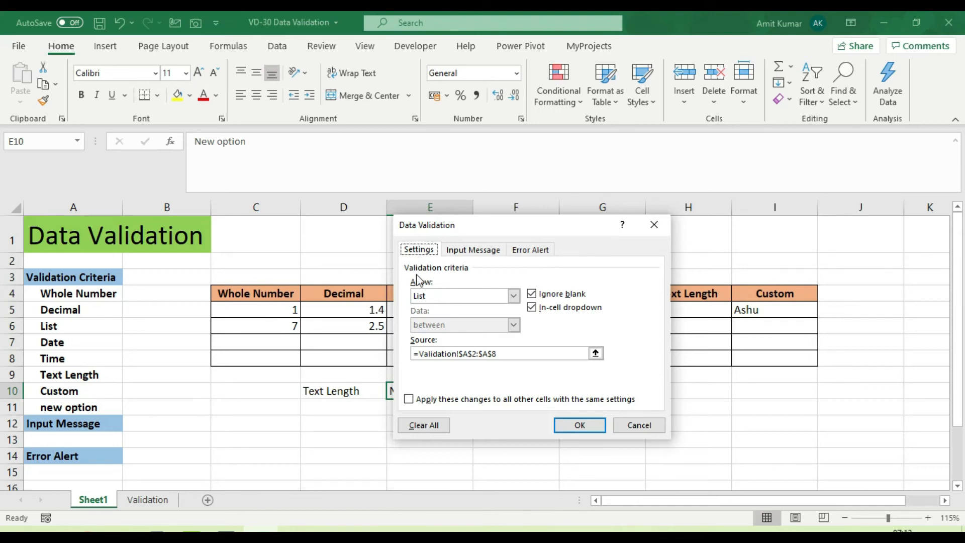
left_click(430, 301)
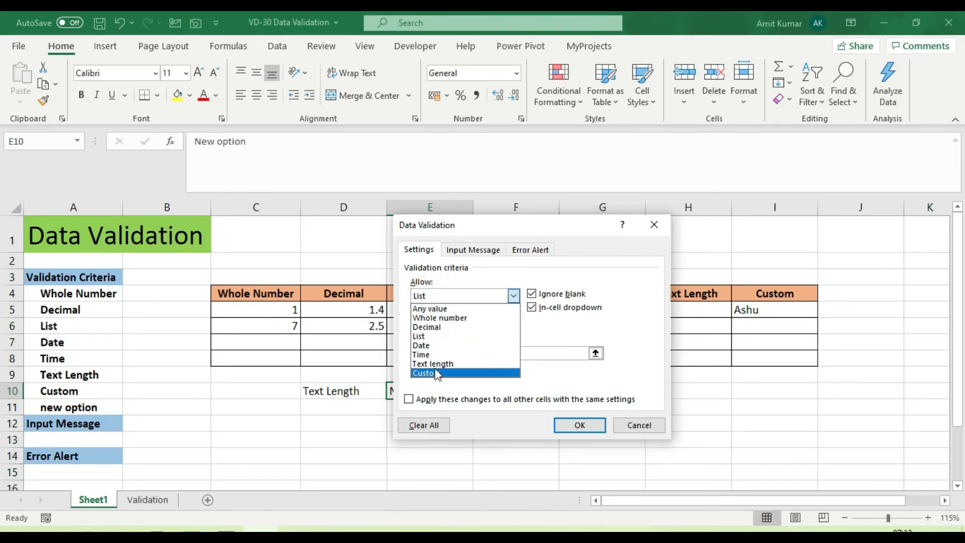
left_click(486, 266)
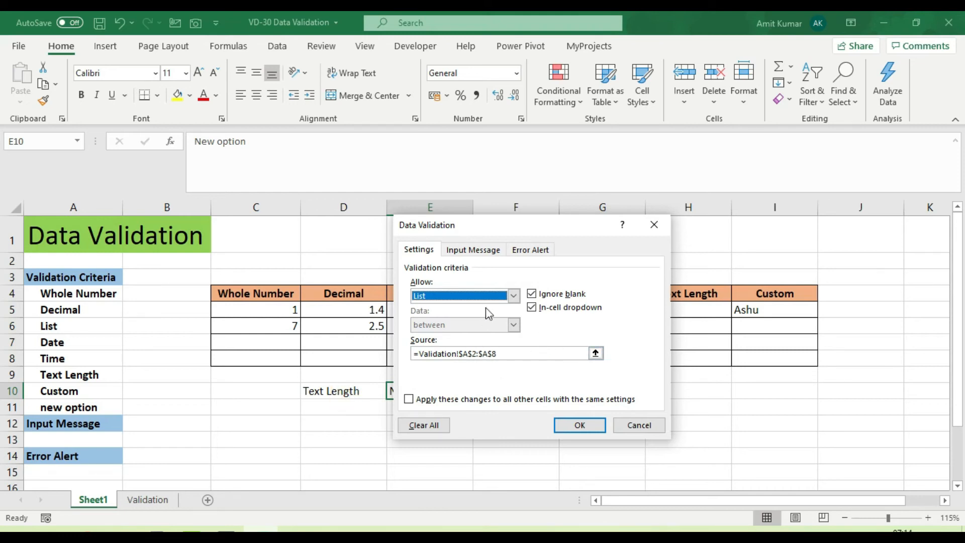
left_click(477, 251)
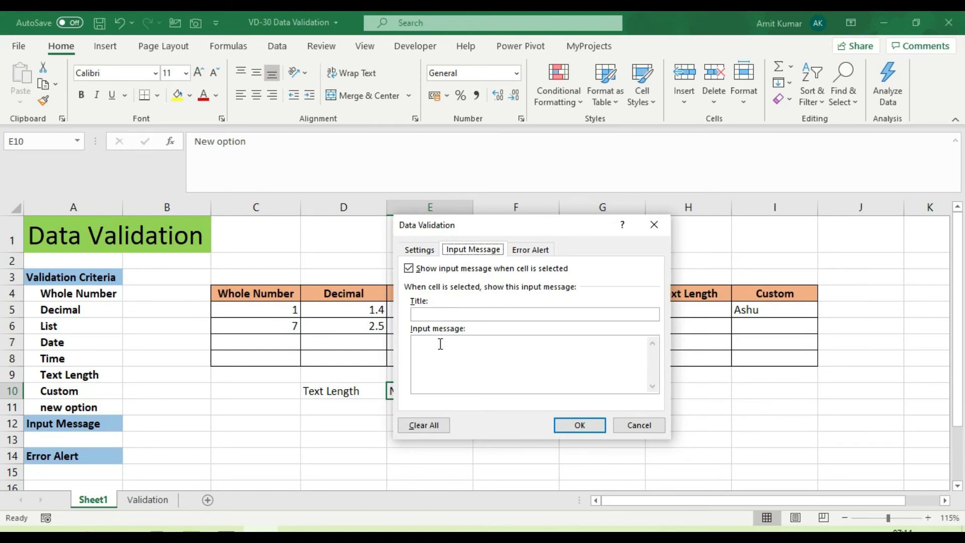
left_click(440, 313)
type("Select data fro")
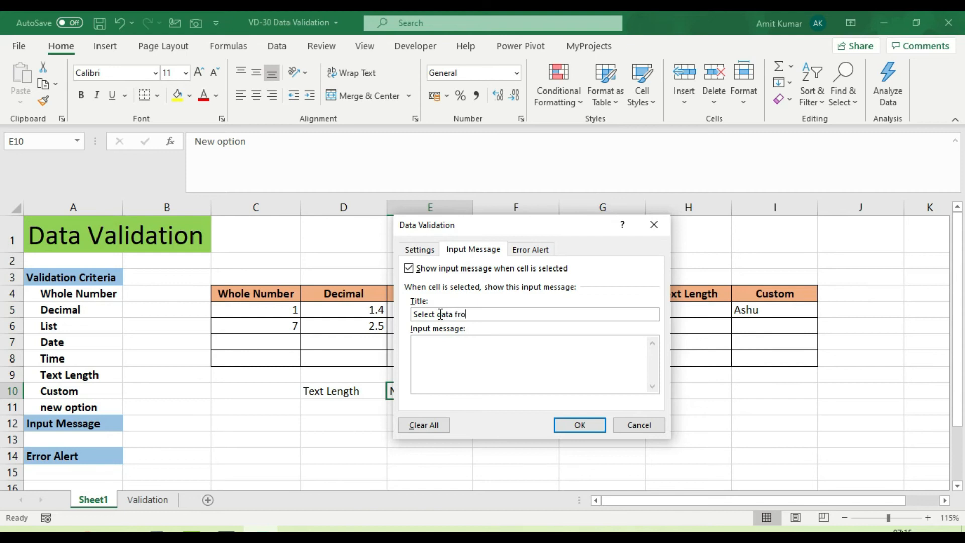
type("m dropdown")
type("please select")
left_click(578, 425)
Reselect cell E10 to view its input message, and examine the error alert styles in its data validation settings
left_click(309, 423)
left_click(434, 391)
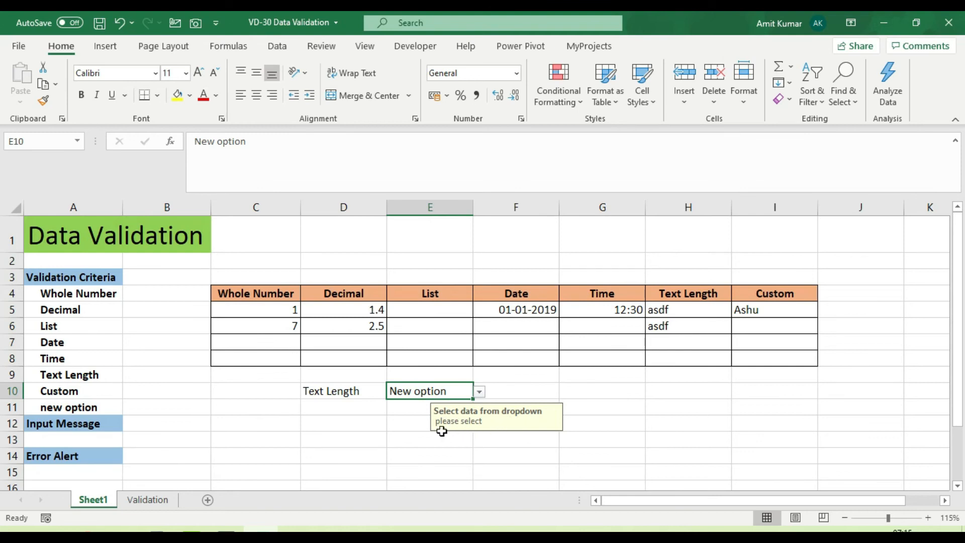
left_click(344, 423)
left_click(427, 393)
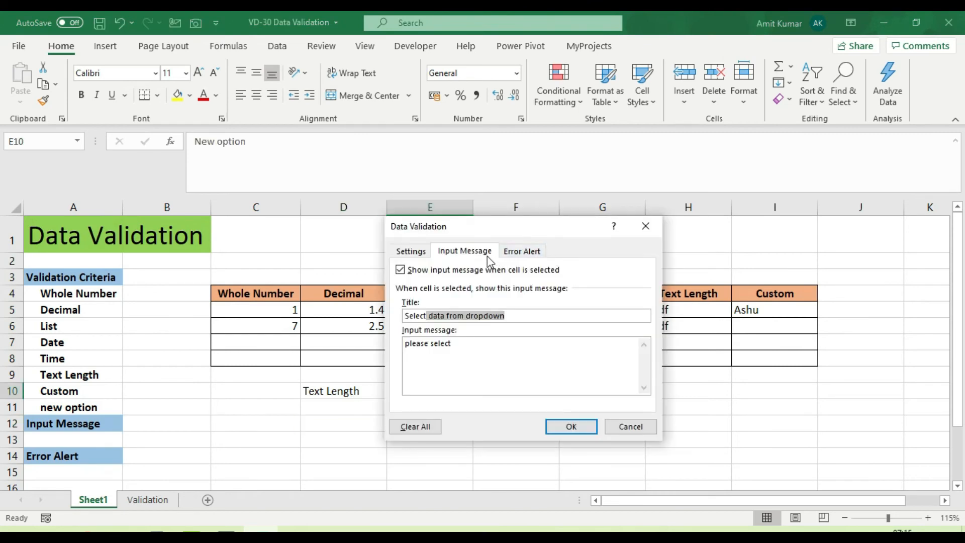
left_click(524, 252)
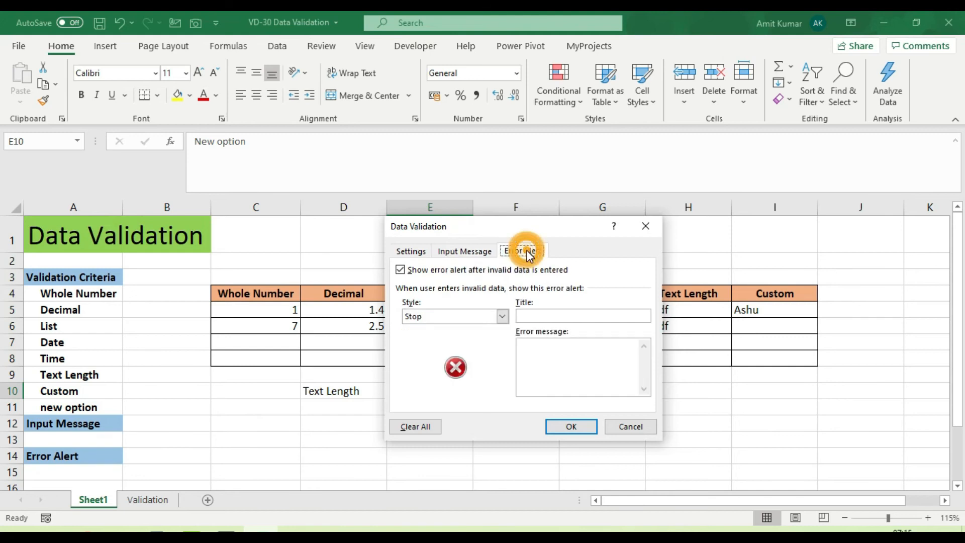
left_click(433, 315)
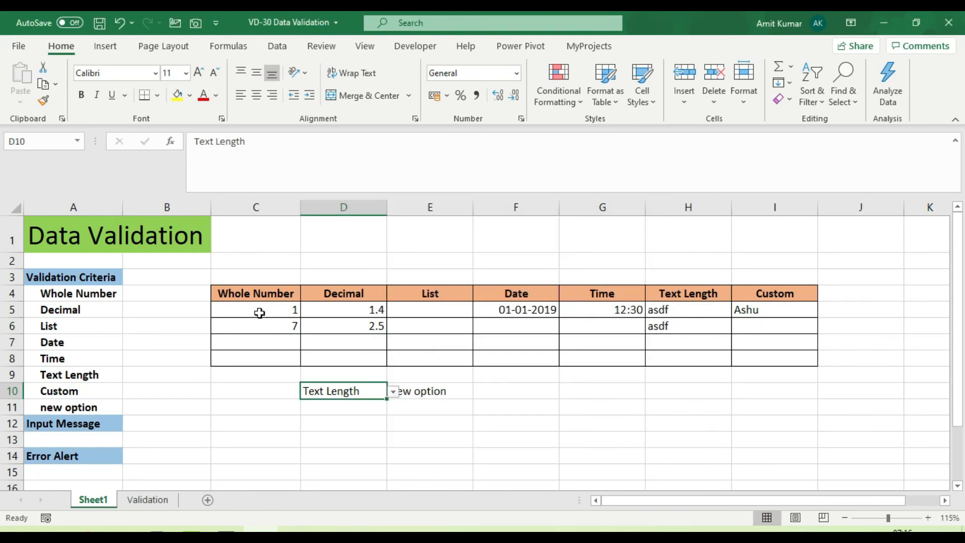
Set the data validation error alert style of cell C5 to Warning, leaving the title and message empty
left_click(259, 313)
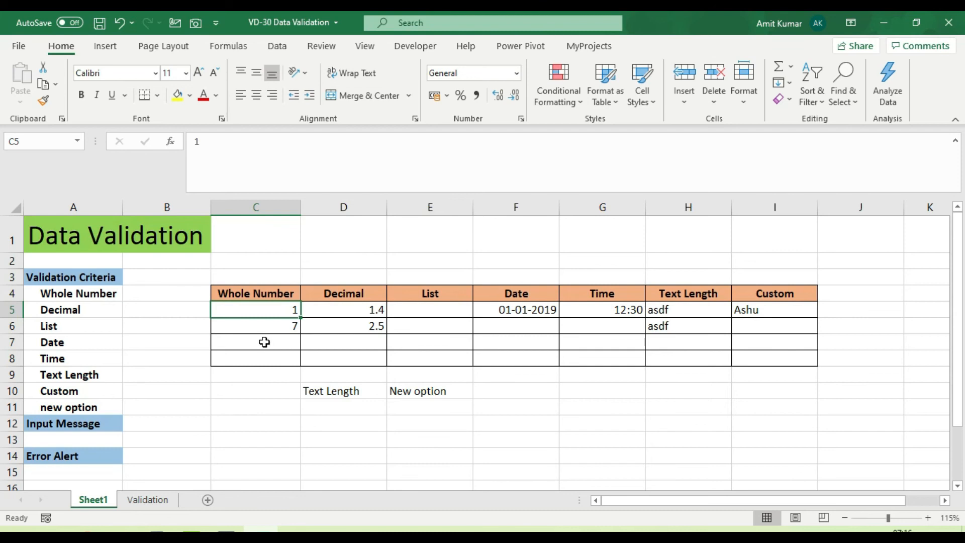
key("alt+d")
key("l")
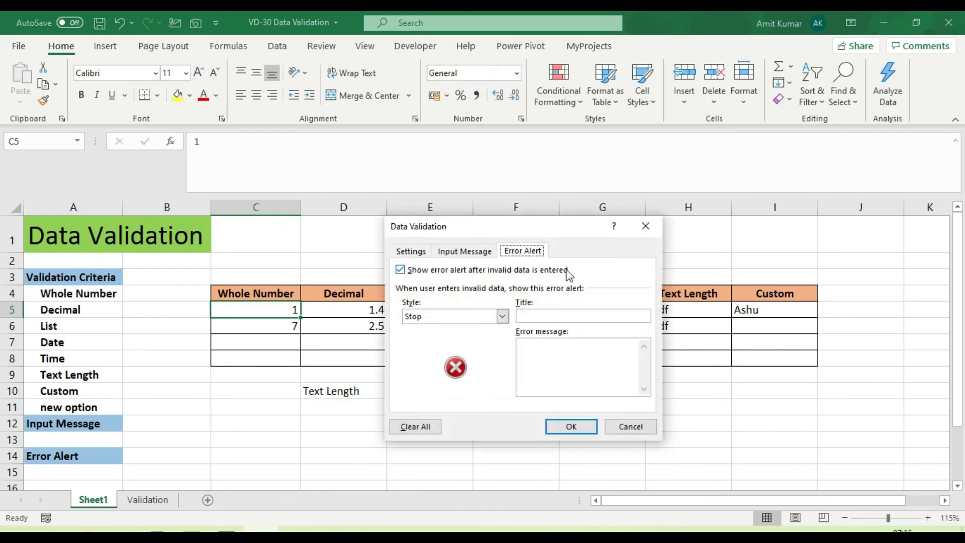
left_click(467, 315)
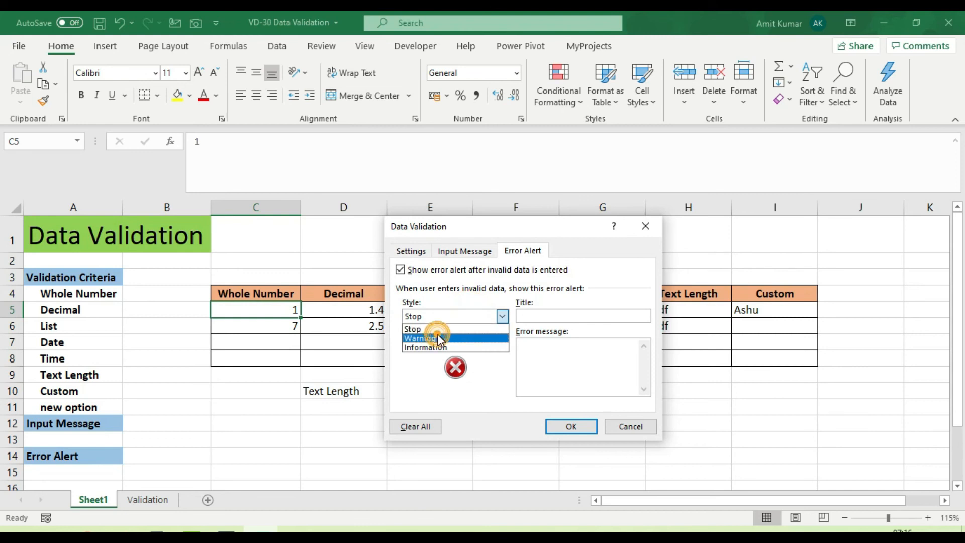
left_click(437, 334)
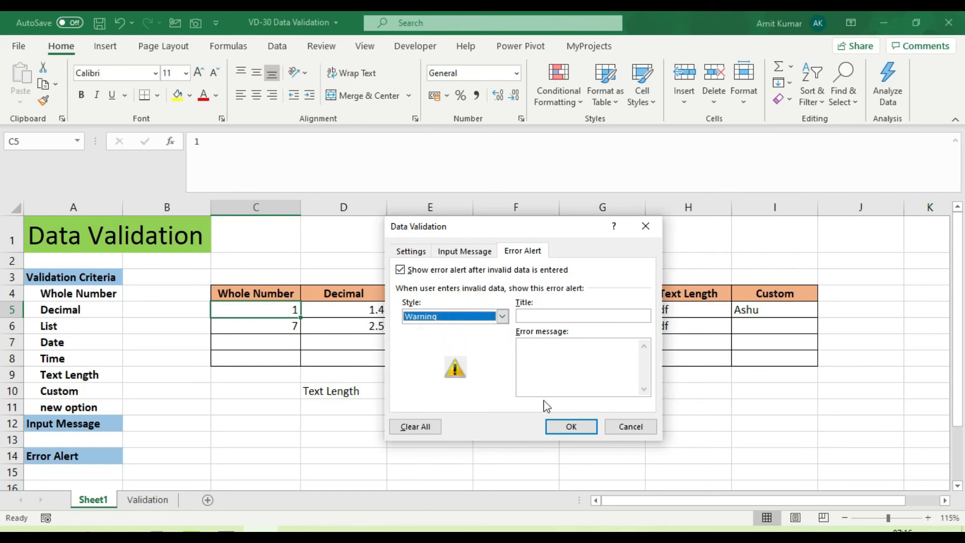
left_click(558, 316)
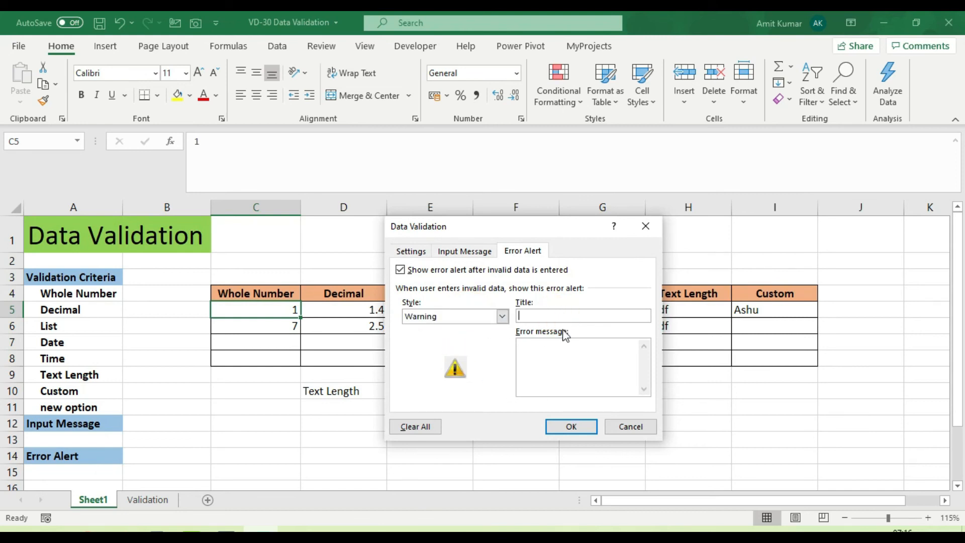
left_click(571, 426)
Test the Warning alert by entering 12 in cell C5 and accepting the invalid value
type("12")
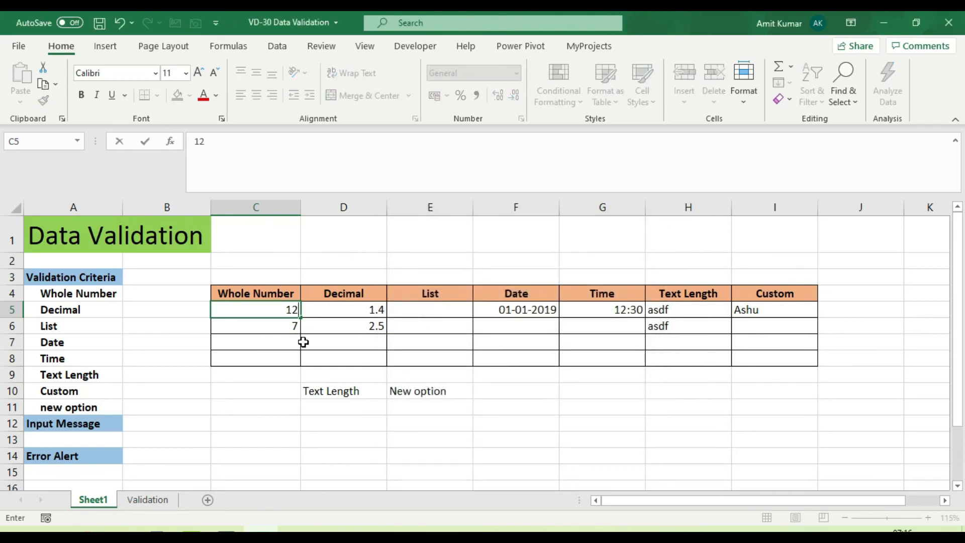
key("Return")
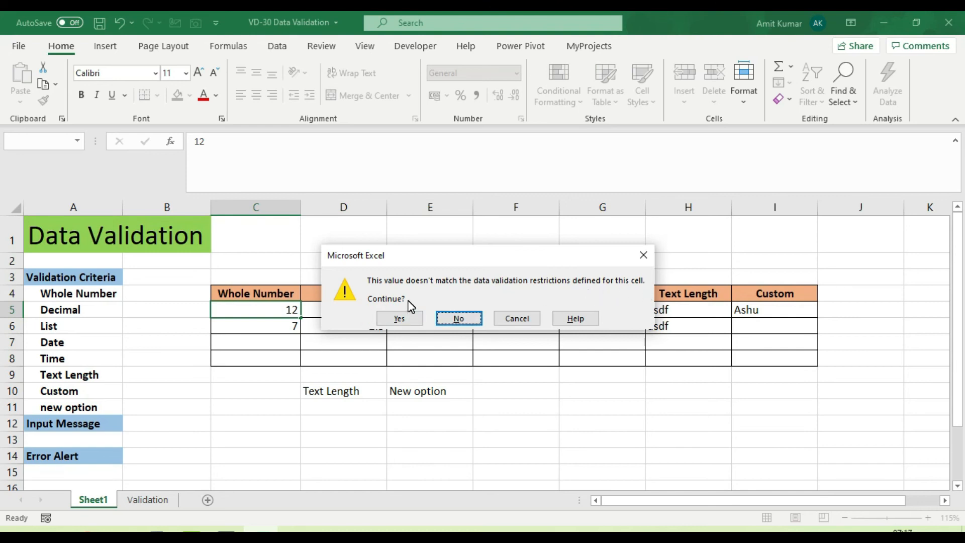
left_click(400, 319)
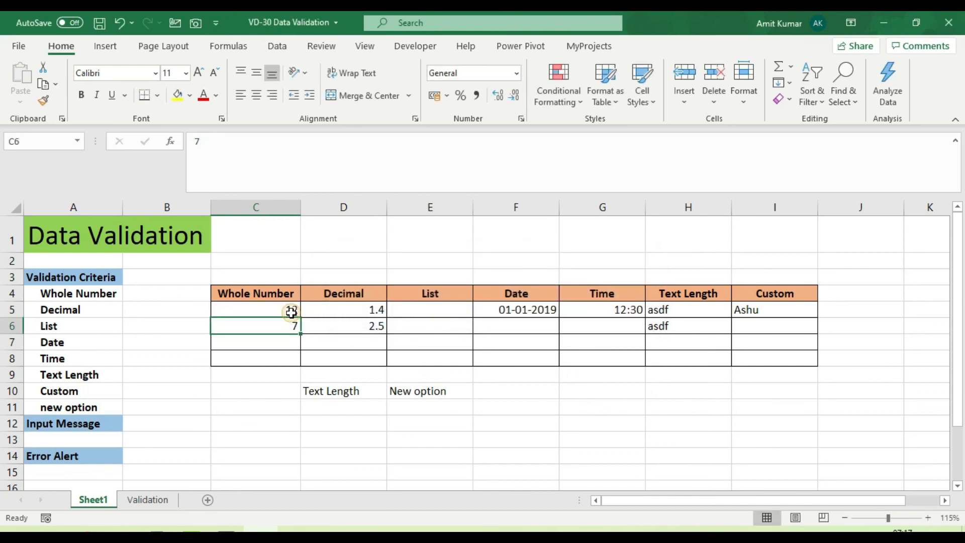
left_click(292, 312)
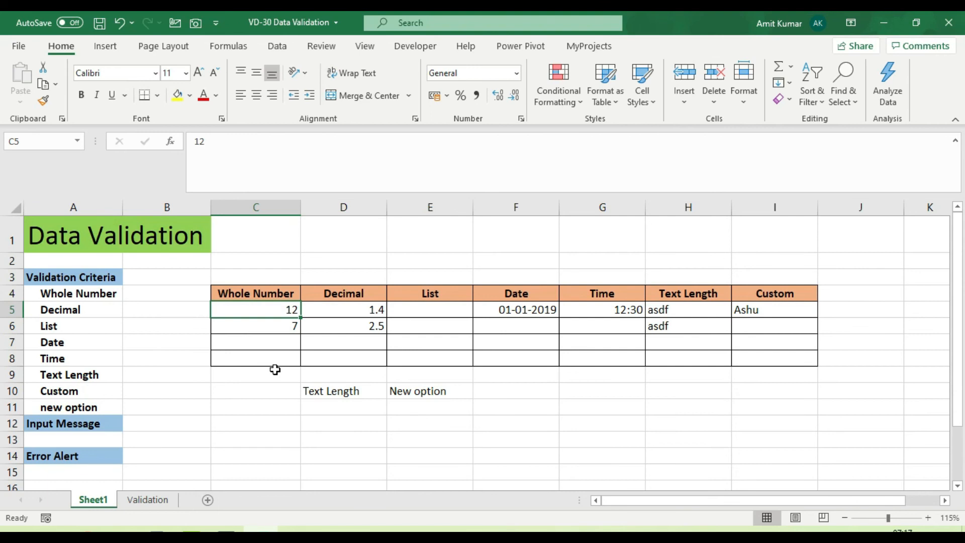
Set the data validation error alert style of cell C6 to Information
left_click(276, 324)
key("alt+d")
key("l")
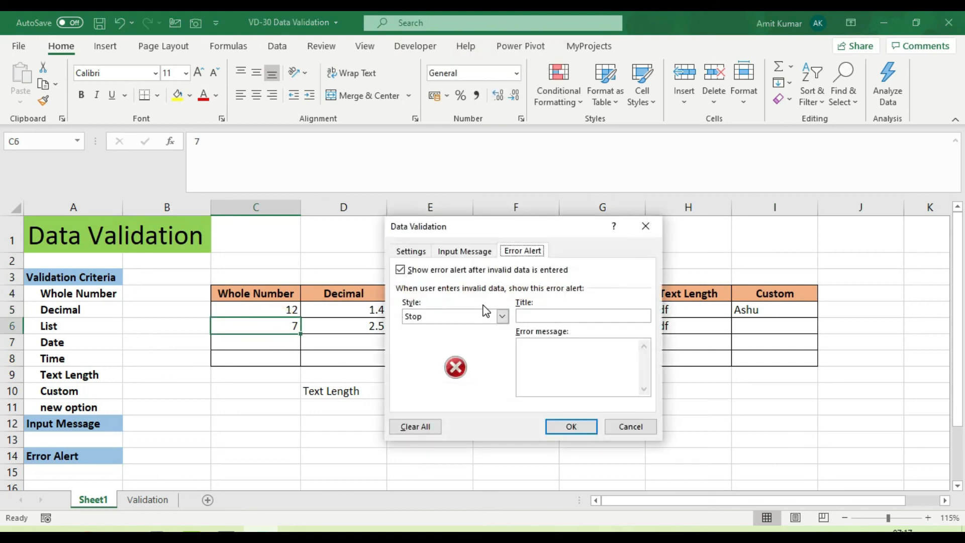
left_click(467, 316)
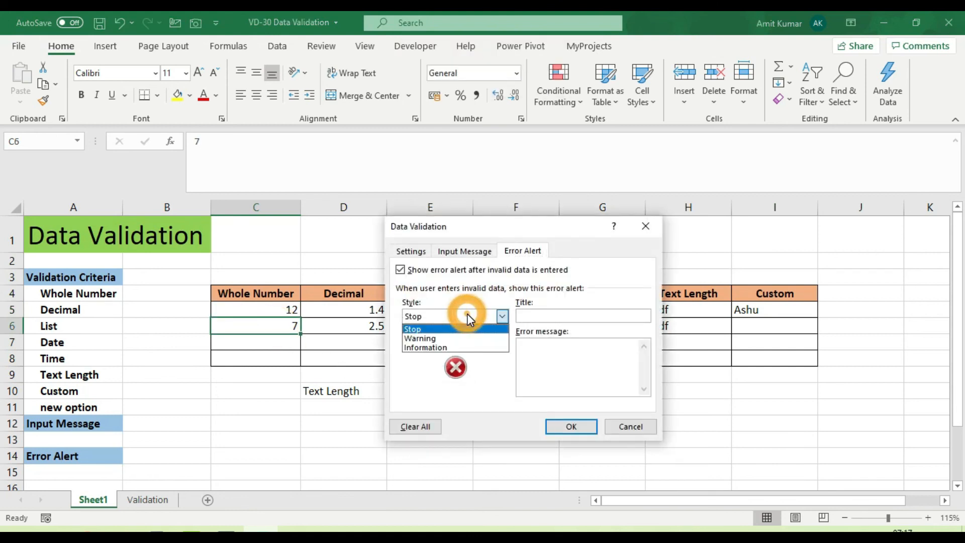
left_click(442, 346)
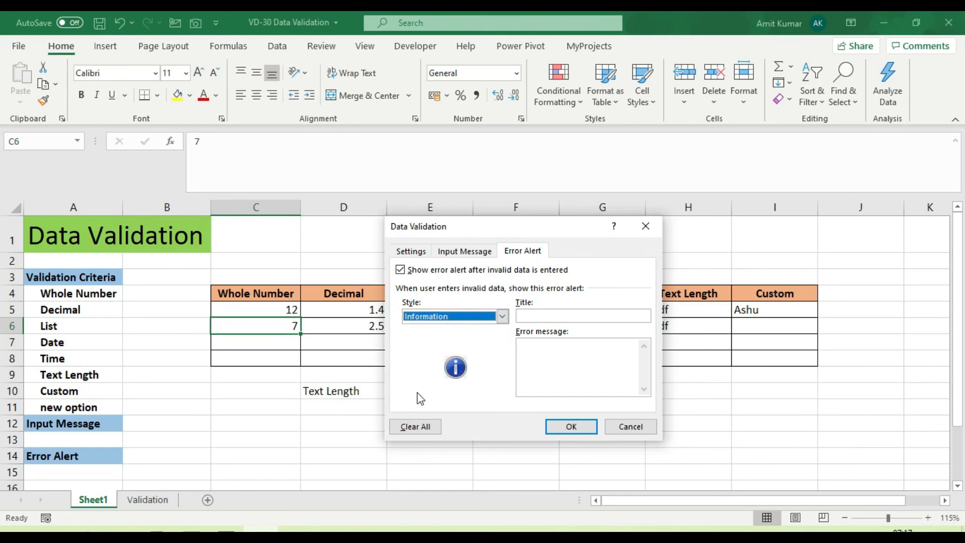
left_click(571, 426)
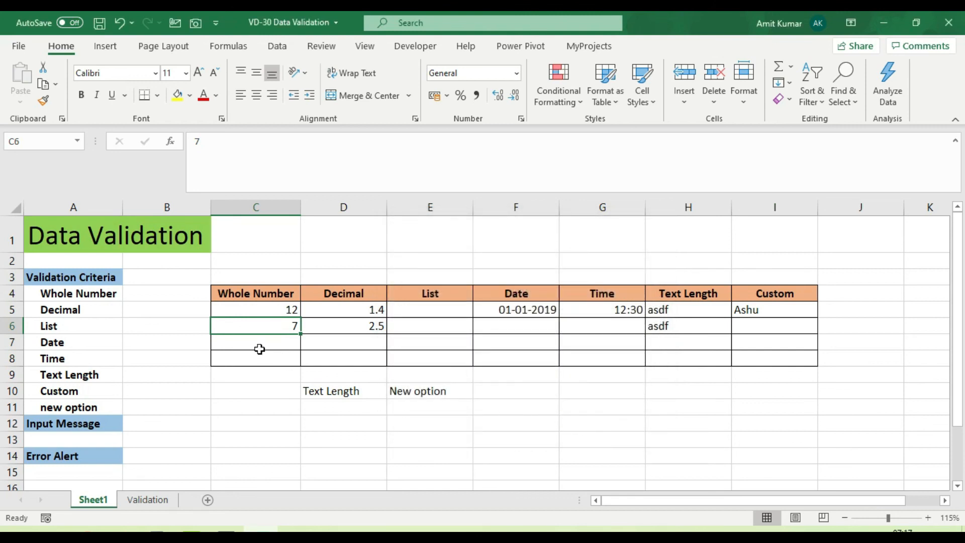
Test the Information alert by entering 15 in cell C6 and accepting the invalid value
type("15")
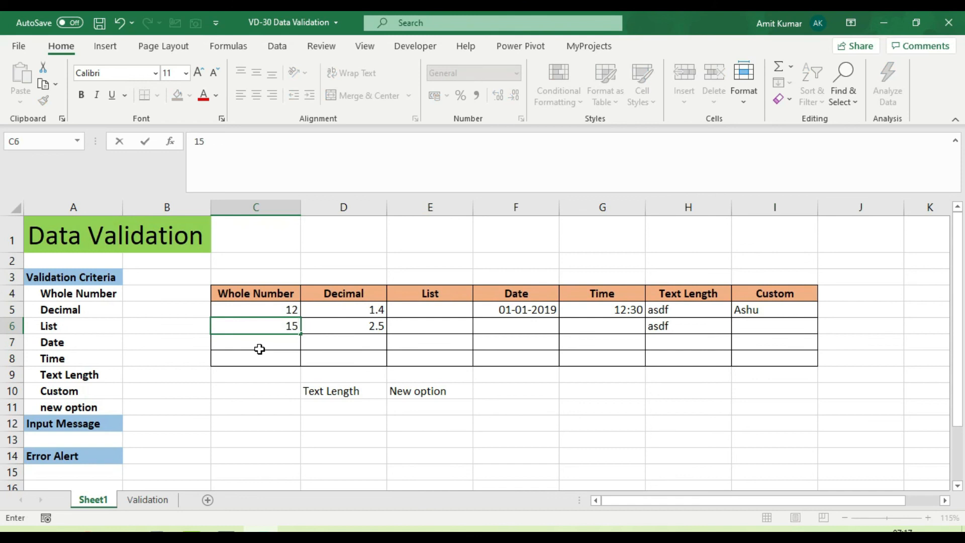
key("Return")
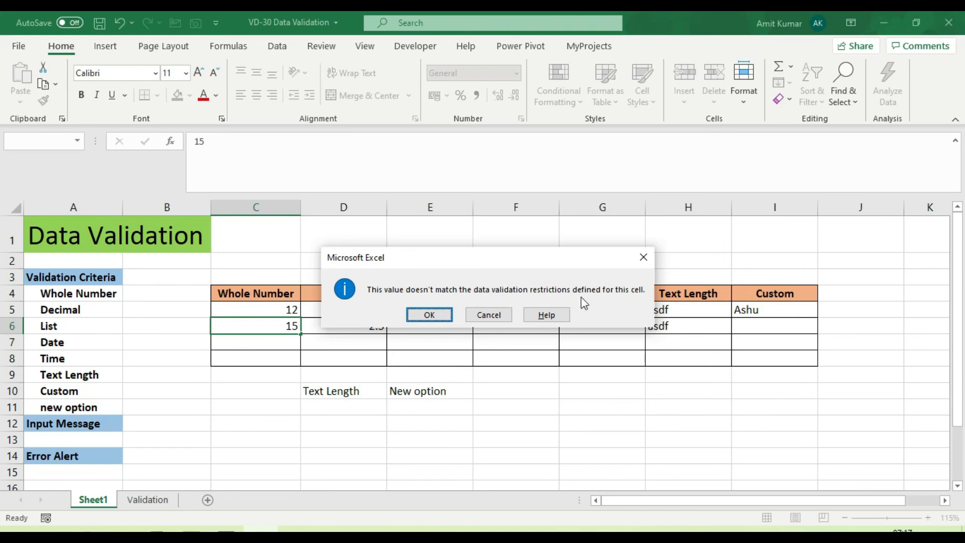
left_click(439, 317)
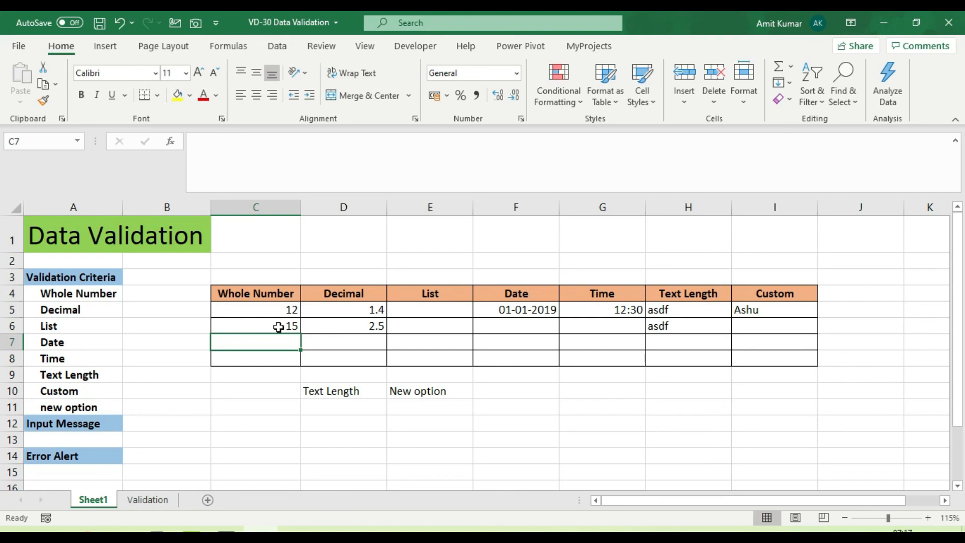
Choose the Stop error alert style for cell C7 and clear all its data validation settings in the dialog
key("alt")
key("d")
key("l")
left_click(451, 317)
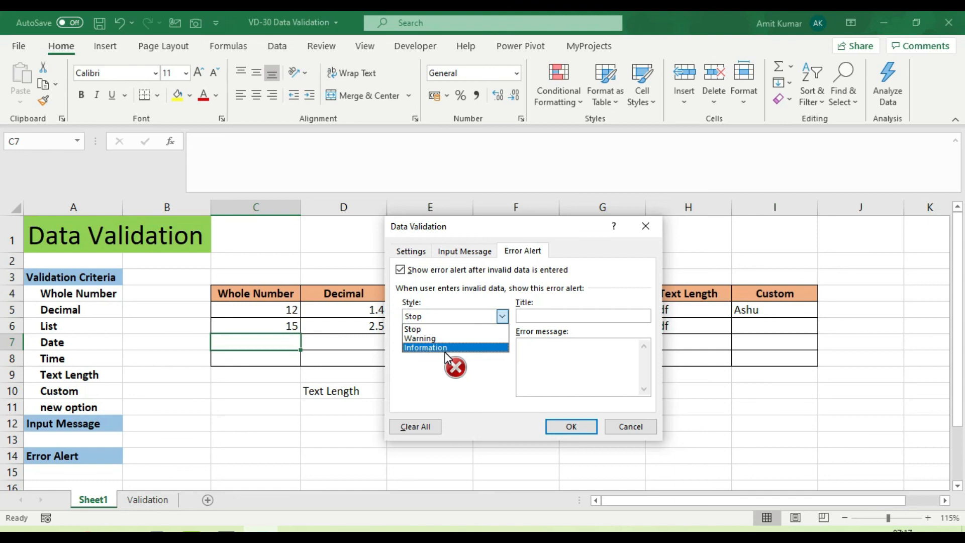
left_click(434, 330)
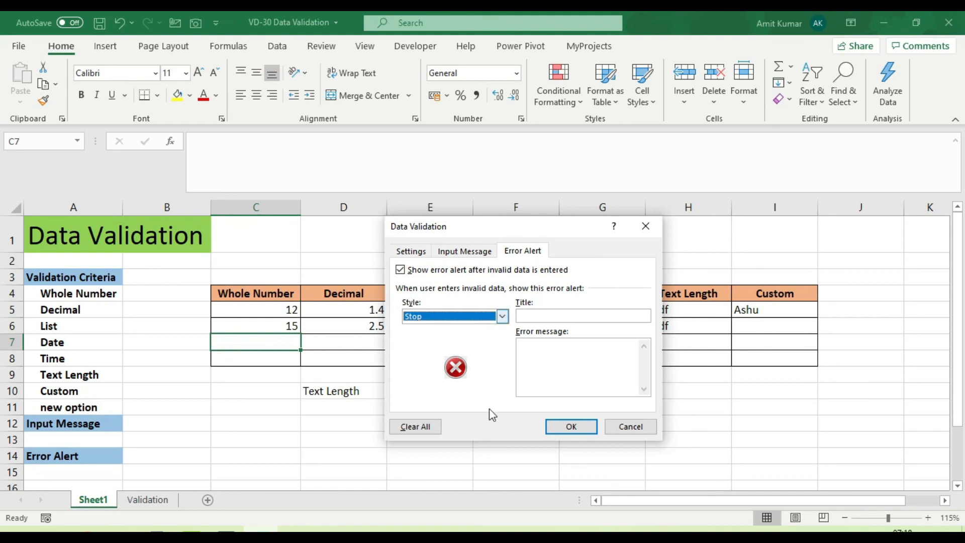
left_click(416, 428)
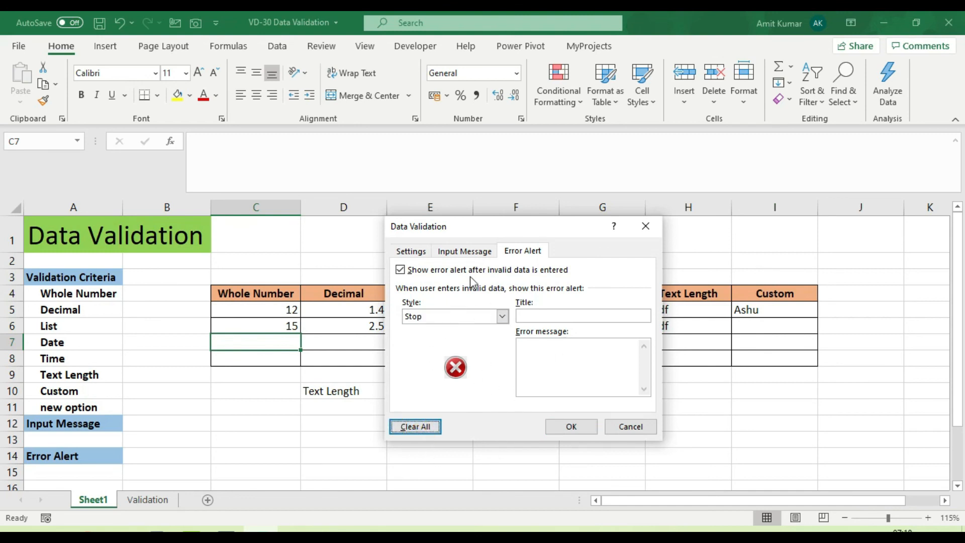
left_click(476, 251)
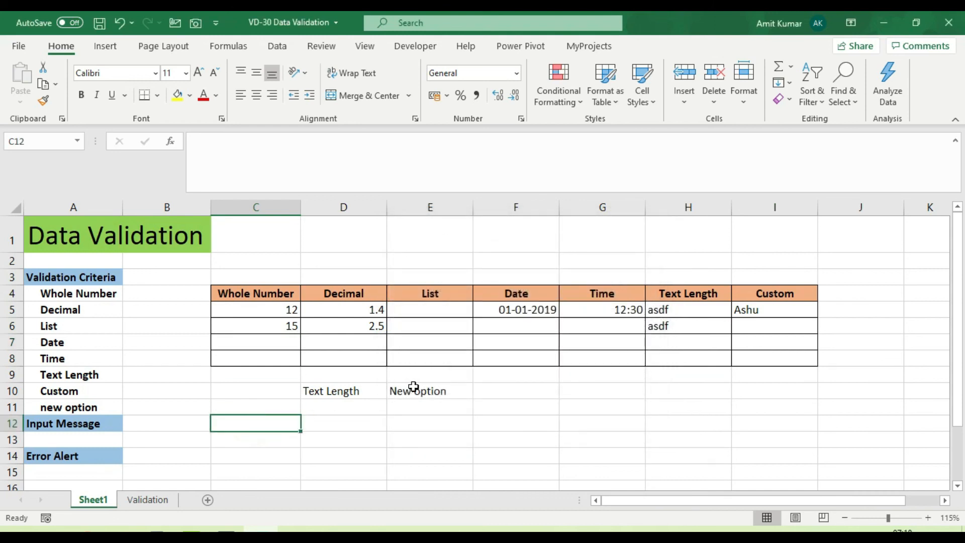
Try clearing all data validation settings of cell E10, including its input message, and discard the changes
left_click(413, 388)
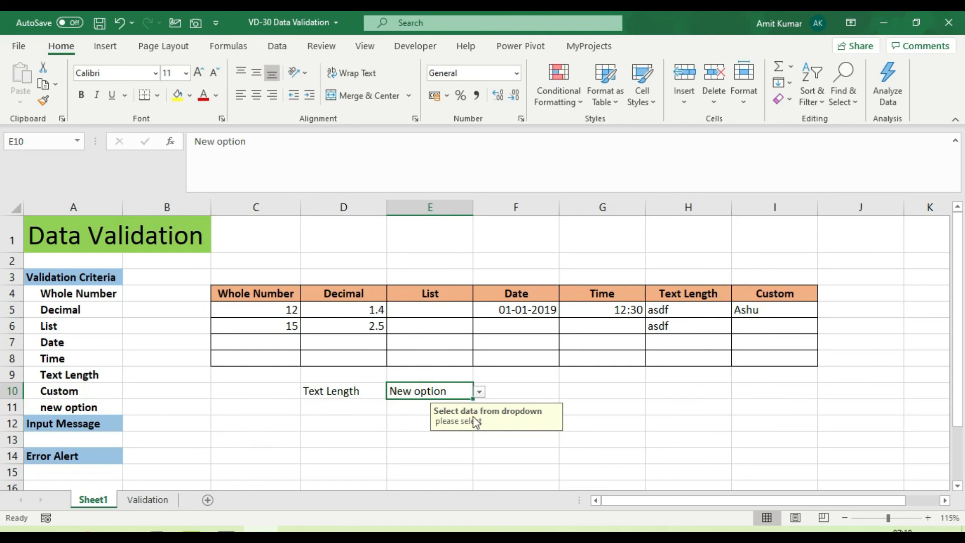
key("alt+d")
key("l")
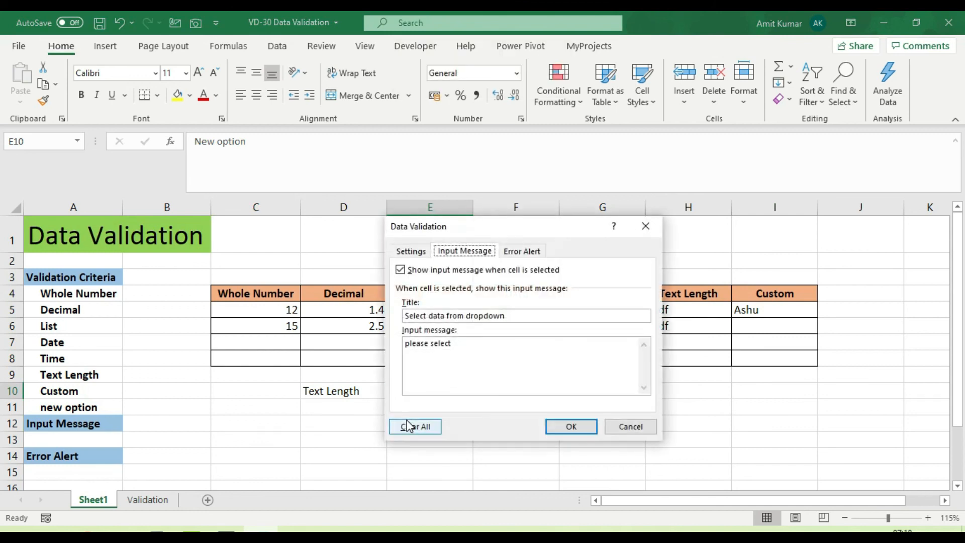
left_click(414, 427)
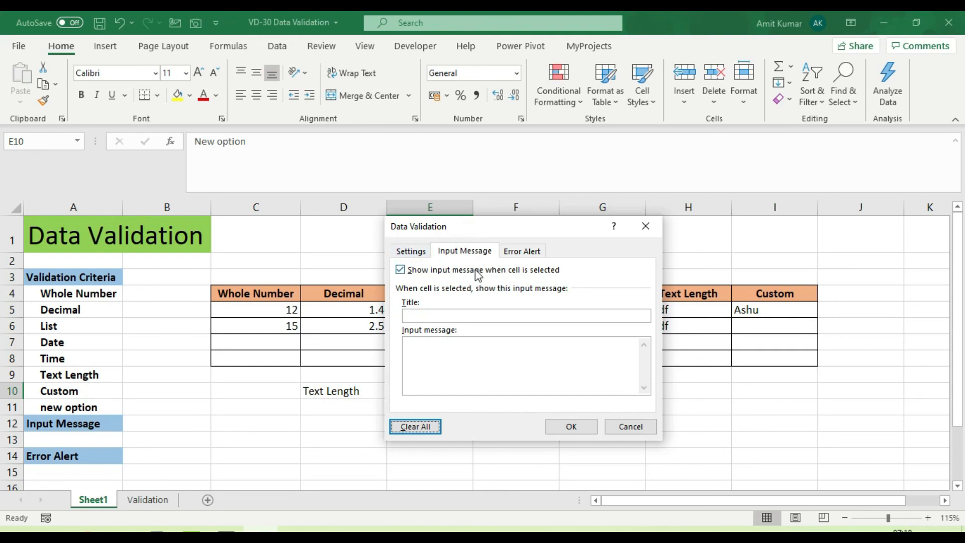
left_click(520, 252)
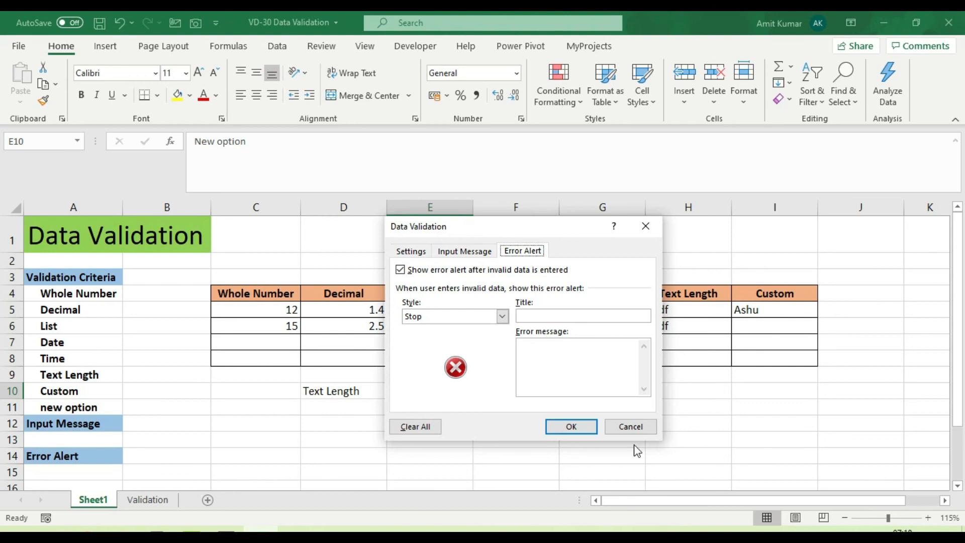
left_click(631, 426)
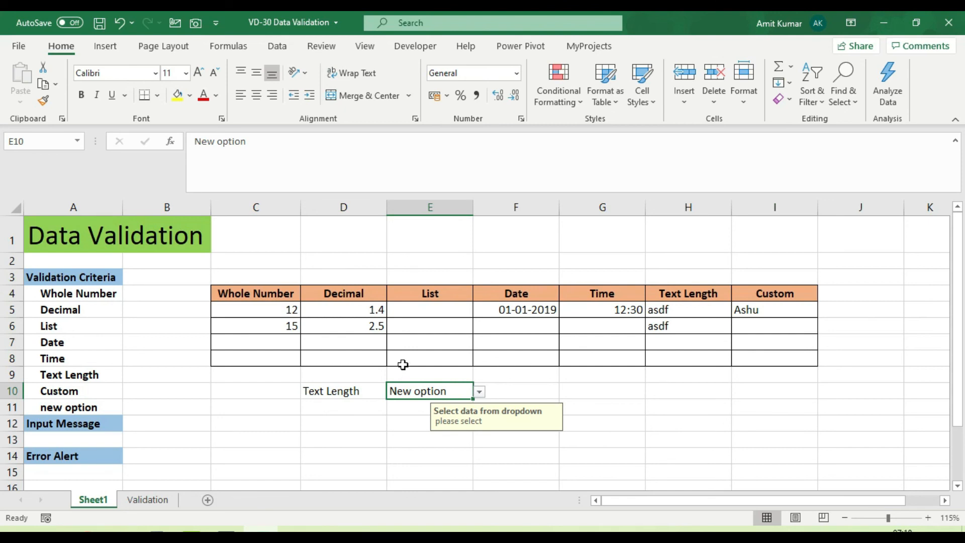
Review list cell E5 and the possible list source items in A4:A9 of Sheet1 and on the Validation sheet
left_click(444, 311)
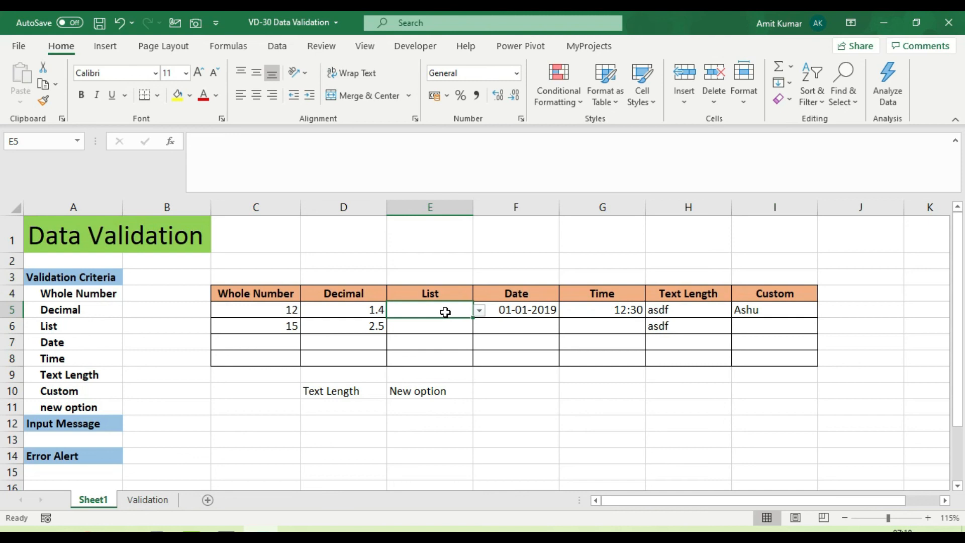
left_click_drag(103, 296, 96, 374)
left_click(147, 502)
left_click_drag(89, 236, 89, 320)
left_click(95, 500)
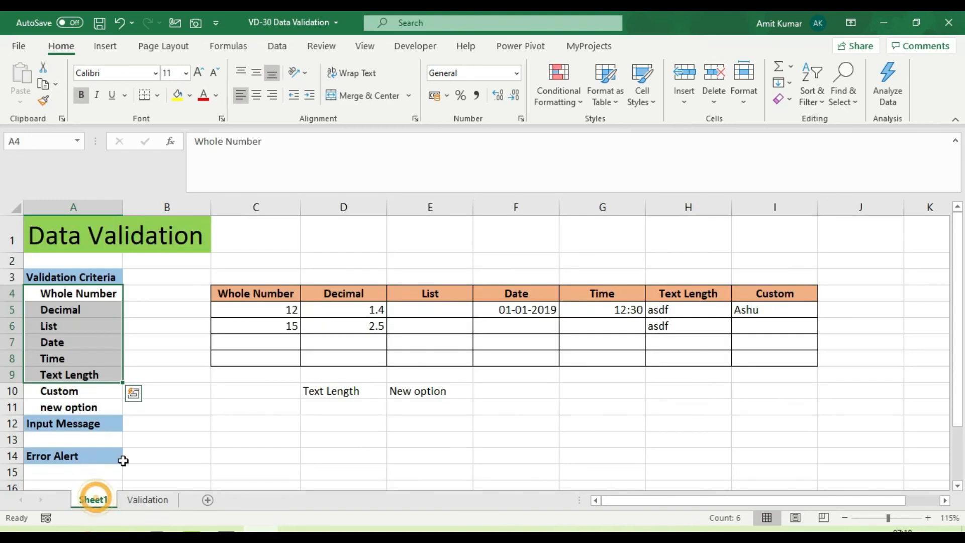